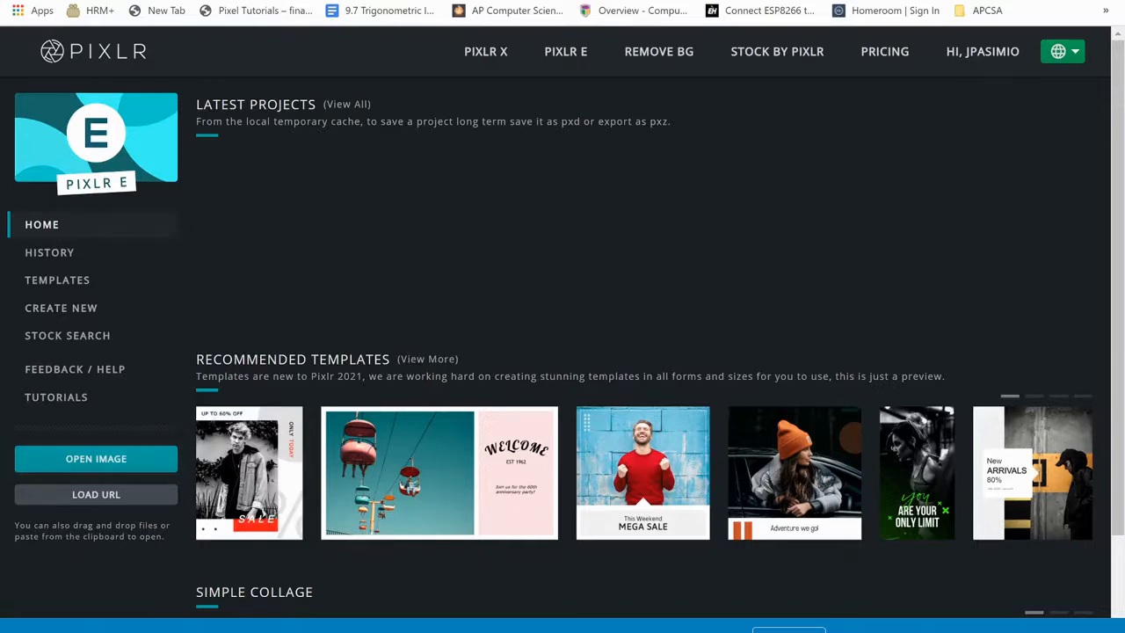
Open the Shrek image from the computer for editing
{"action": "left_click", "coordinate": [103, 462]}
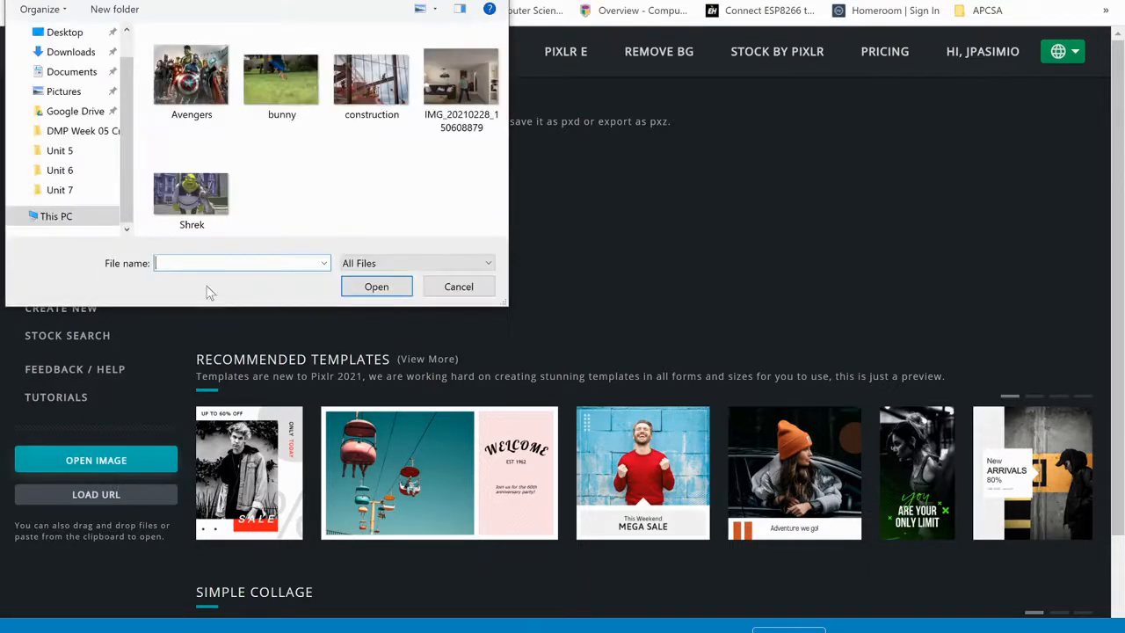
{"action": "double_click", "coordinate": [195, 213]}
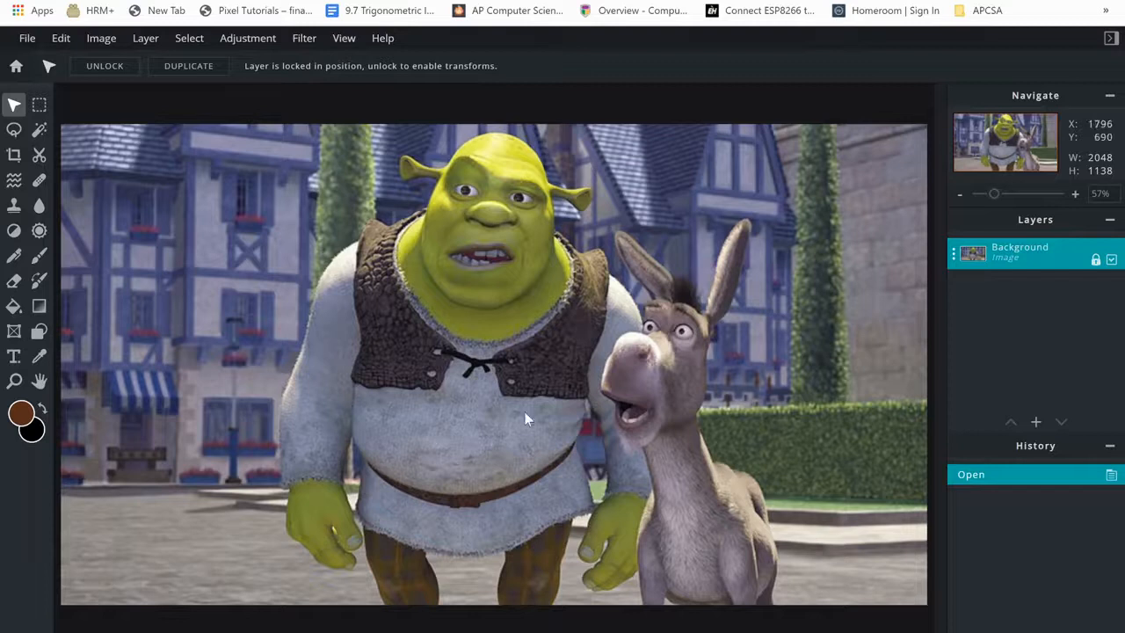
Add an empty layer and paint a brown smiley face on it over the houses beside Shrek with a size 40 brush
{"action": "left_click", "coordinate": [1036, 424]}
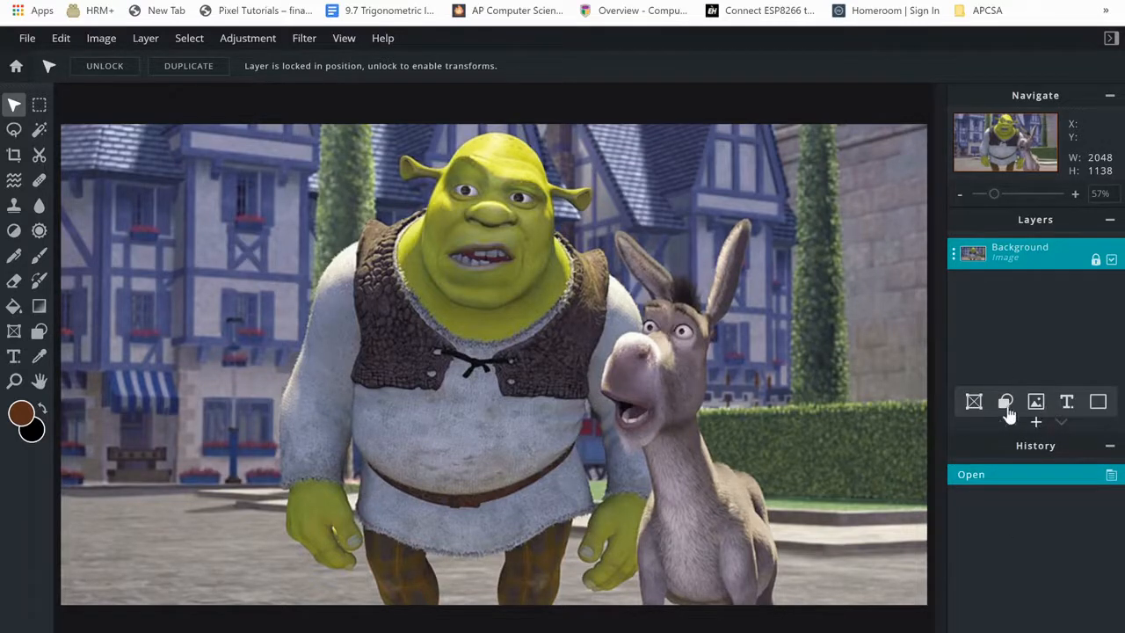
{"action": "left_click", "coordinate": [1098, 406]}
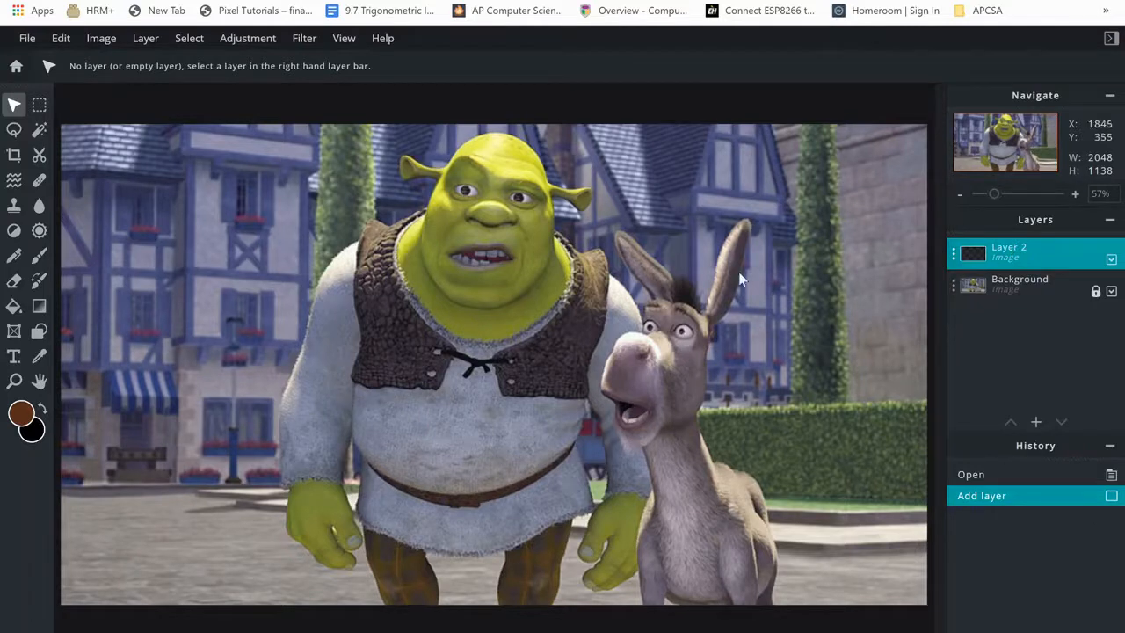
{"action": "left_click", "coordinate": [39, 257]}
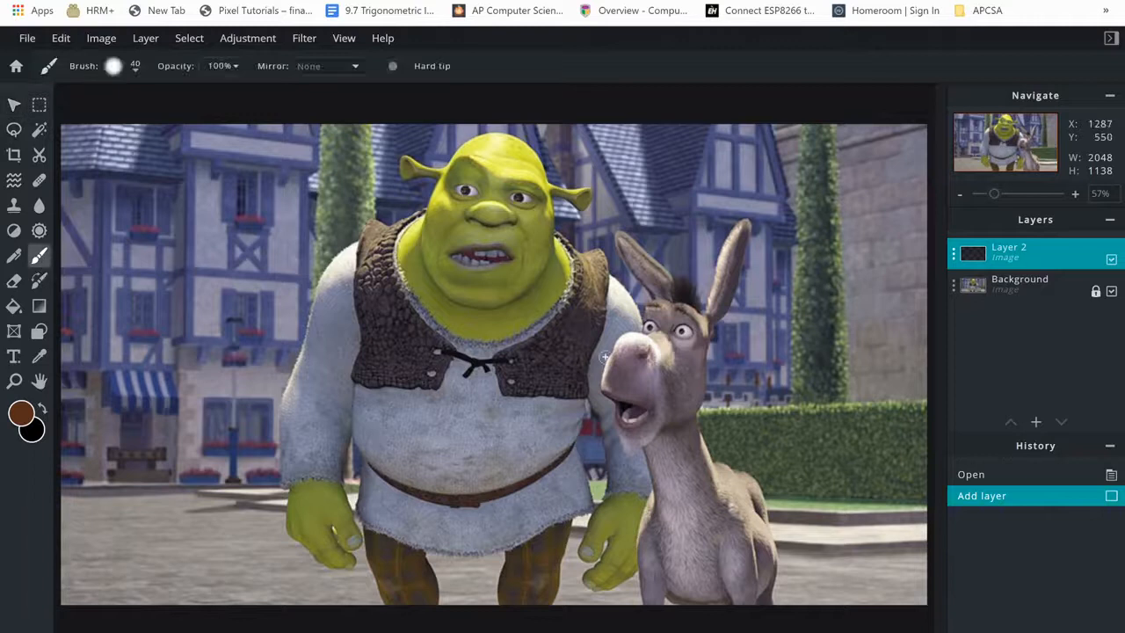
{"action": "mouse_move", "coordinate": [226, 255]}
{"action": "left_mouse_down"}
{"action": "mouse_move", "coordinate": [170, 274]}
{"action": "mouse_move", "coordinate": [136, 332]}
{"action": "mouse_move", "coordinate": [141, 389]}
{"action": "mouse_move", "coordinate": [215, 440]}
{"action": "mouse_move", "coordinate": [342, 416]}
{"action": "mouse_move", "coordinate": [351, 341]}
{"action": "mouse_move", "coordinate": [202, 238]}
{"action": "left_mouse_up"}
{"action": "left_click", "coordinate": [191, 313]}
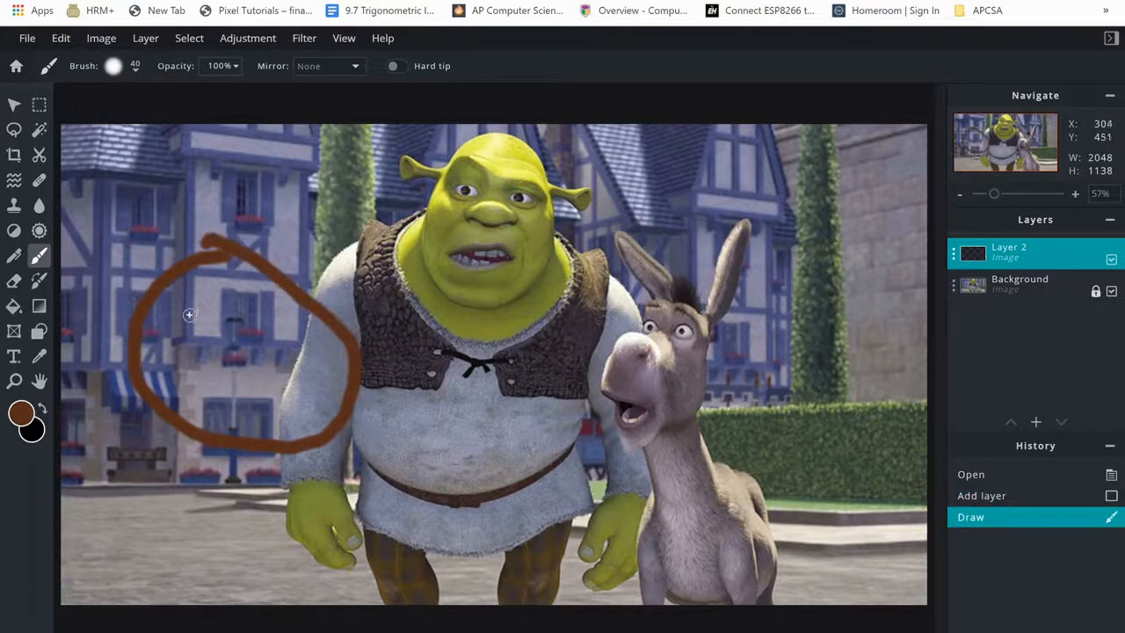
{"action": "left_click", "coordinate": [265, 326]}
{"action": "mouse_move", "coordinate": [171, 350]}
{"action": "left_mouse_down"}
{"action": "mouse_move", "coordinate": [221, 399]}
{"action": "mouse_move", "coordinate": [264, 403]}
{"action": "mouse_move", "coordinate": [299, 361]}
{"action": "left_mouse_up"}
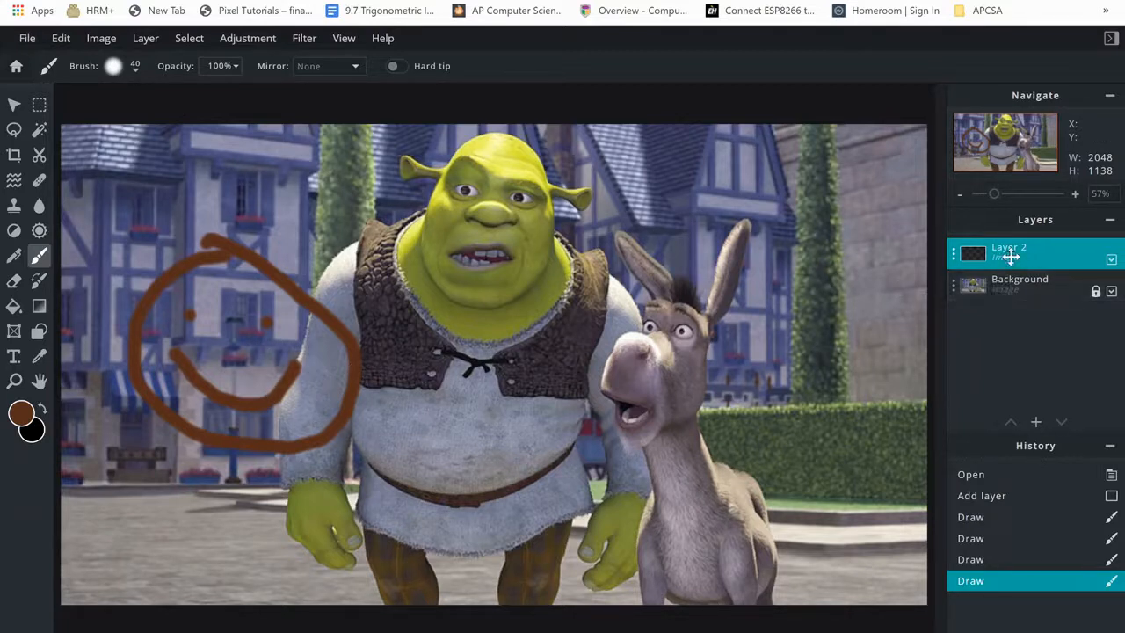
Move the smiley face drawing over Shrek and the donkey, and delete its layer
{"action": "left_click", "coordinate": [14, 105]}
{"action": "mouse_move", "coordinate": [240, 295]}
{"action": "left_mouse_down"}
{"action": "mouse_move", "coordinate": [369, 272]}
{"action": "mouse_move", "coordinate": [432, 302]}
{"action": "mouse_move", "coordinate": [527, 312]}
{"action": "mouse_move", "coordinate": [540, 246]}
{"action": "mouse_move", "coordinate": [531, 255]}
{"action": "mouse_move", "coordinate": [514, 224]}
{"action": "mouse_move", "coordinate": [591, 312]}
{"action": "mouse_move", "coordinate": [707, 402]}
{"action": "mouse_move", "coordinate": [592, 343]}
{"action": "mouse_move", "coordinate": [670, 303]}
{"action": "mouse_move", "coordinate": [786, 384]}
{"action": "mouse_move", "coordinate": [770, 343]}
{"action": "mouse_move", "coordinate": [715, 381]}
{"action": "mouse_move", "coordinate": [687, 419]}
{"action": "left_mouse_up"}
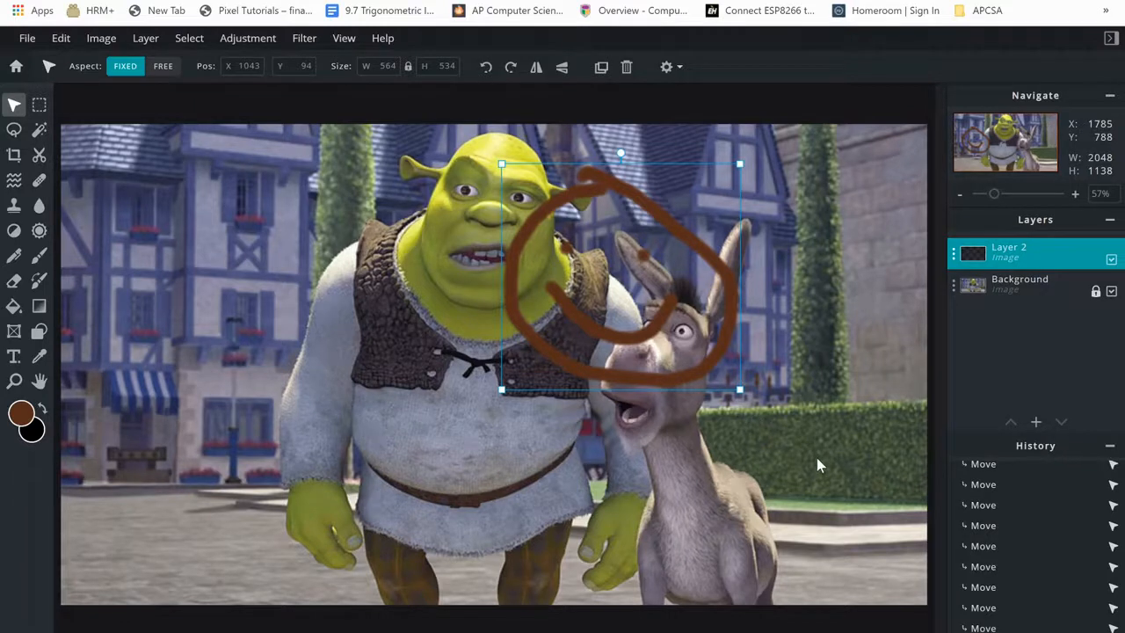
{"action": "key", "text": "Delete"}
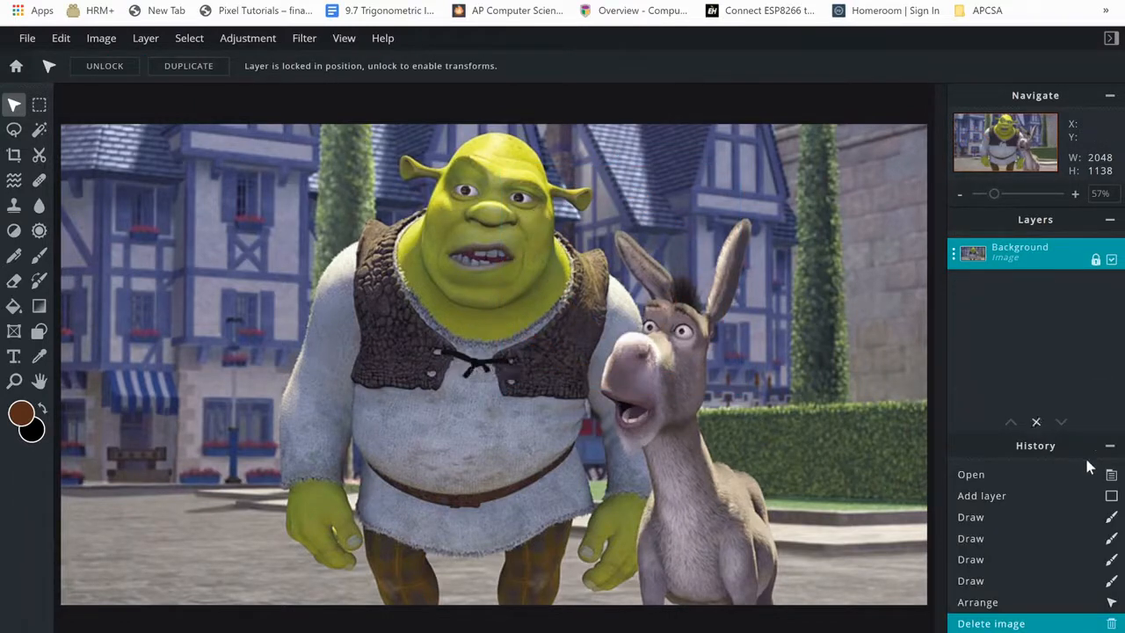
Add a frame layer and enlarge the frame until it covers most of the image
{"action": "mouse_move", "coordinate": [1041, 424]}
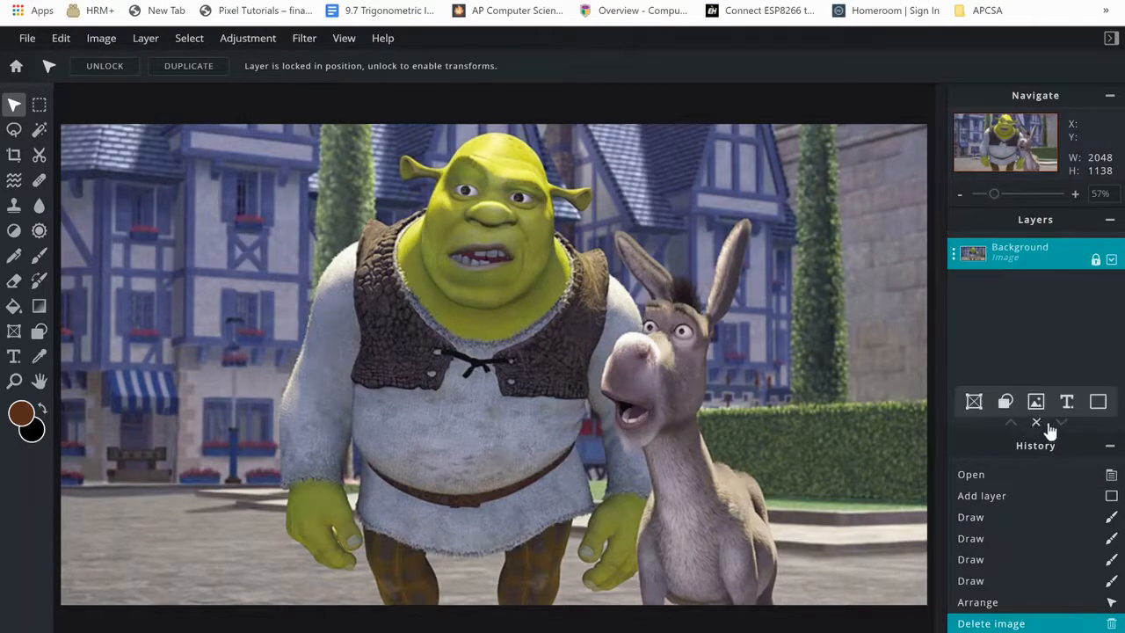
{"action": "left_click", "coordinate": [973, 403]}
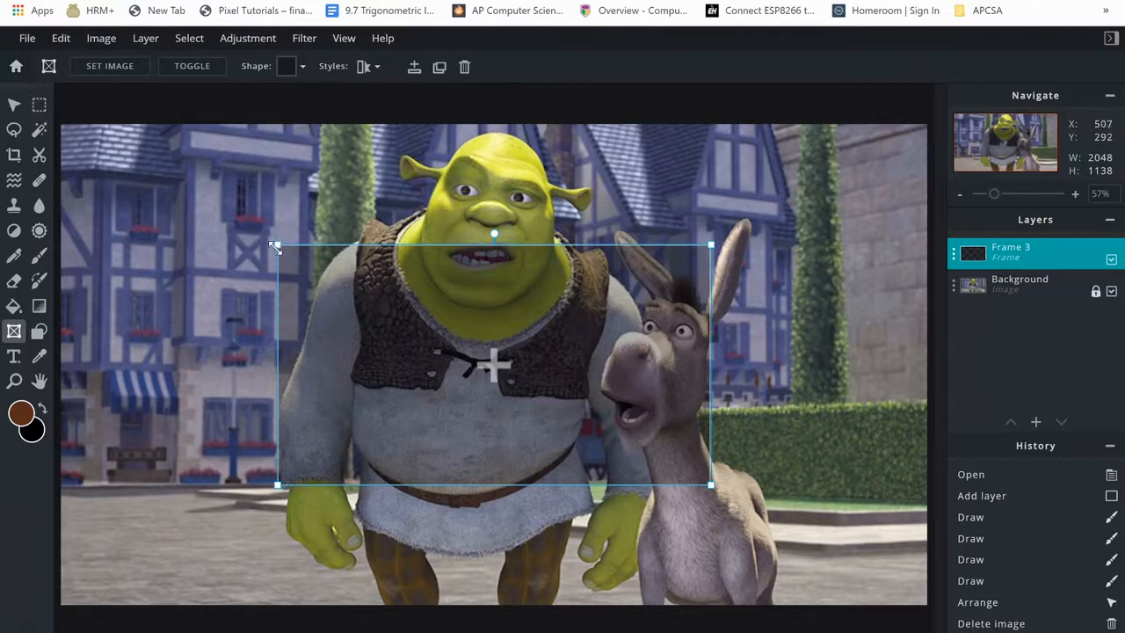
{"action": "left_click_drag", "start_coordinate": [275, 245], "coordinate": [92, 125]}
{"action": "left_click_drag", "start_coordinate": [711, 475], "coordinate": [900, 577]}
{"action": "left_click_drag", "start_coordinate": [488, 369], "coordinate": [499, 357]}
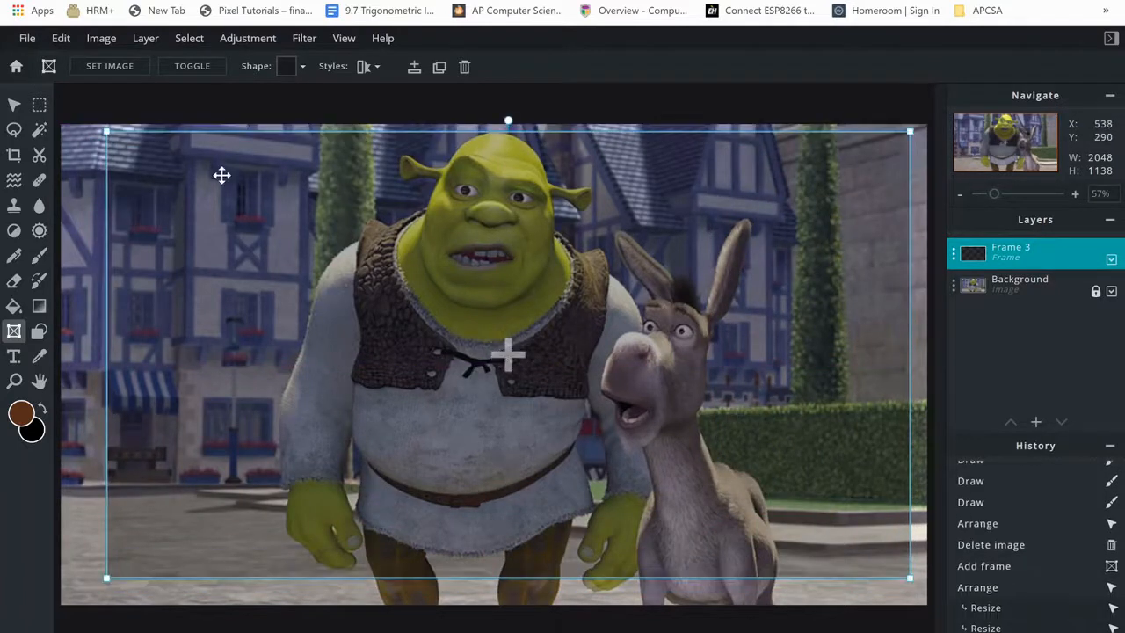
Try several frame shapes, including scalloped, wavy and oval ones, and settle on the rounded rectangle
{"action": "left_click", "coordinate": [294, 73]}
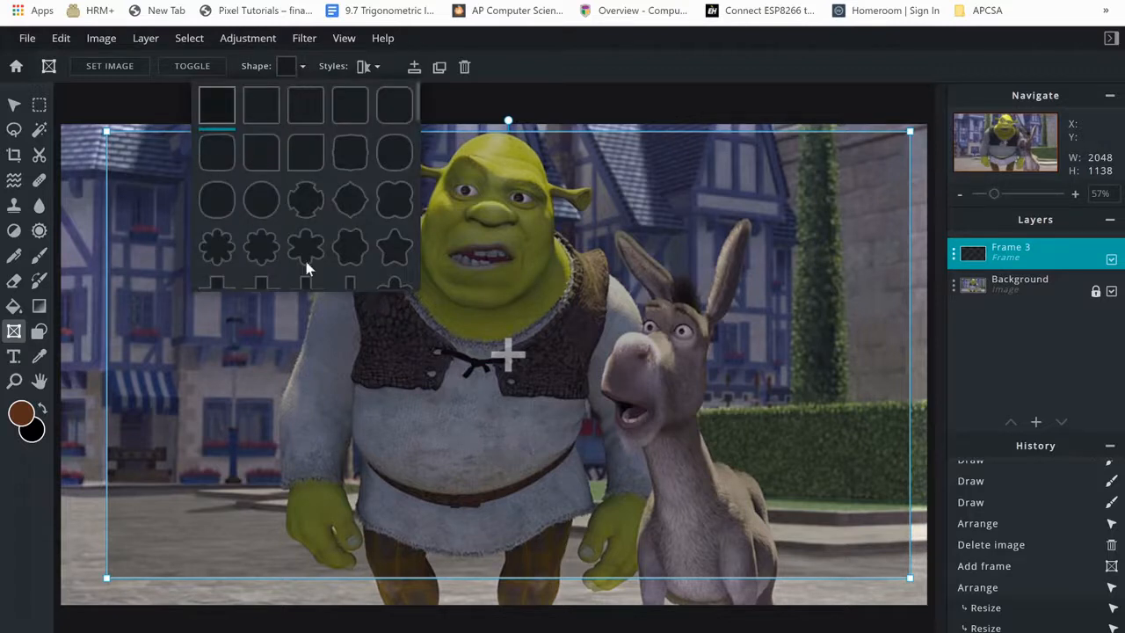
{"action": "left_click", "coordinate": [266, 256]}
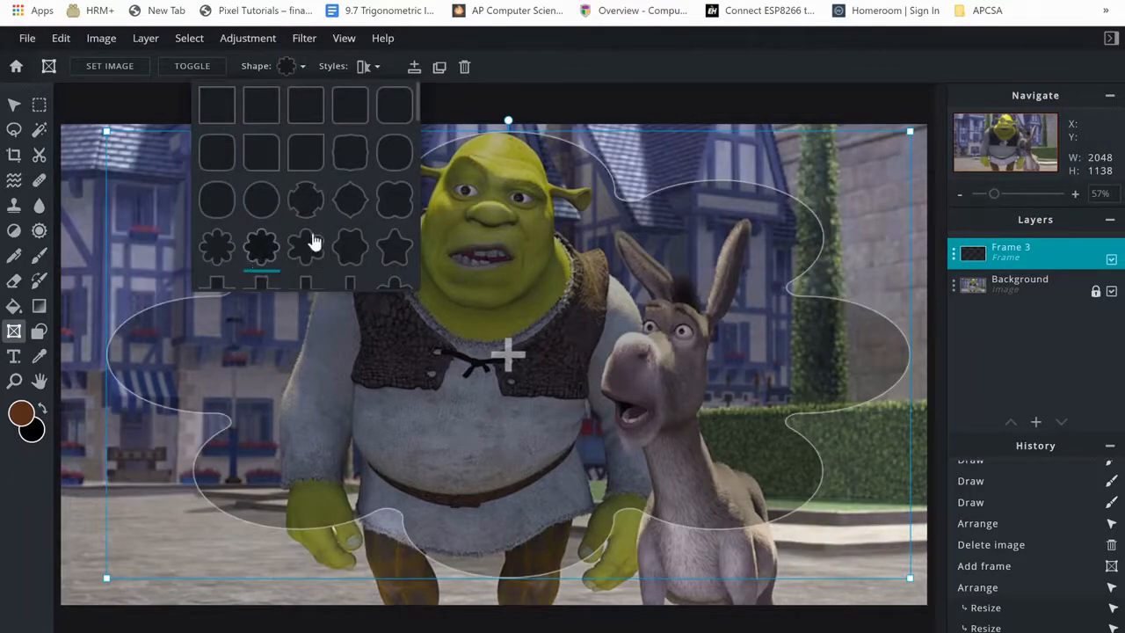
{"action": "left_click", "coordinate": [343, 211]}
{"action": "left_click", "coordinate": [364, 251]}
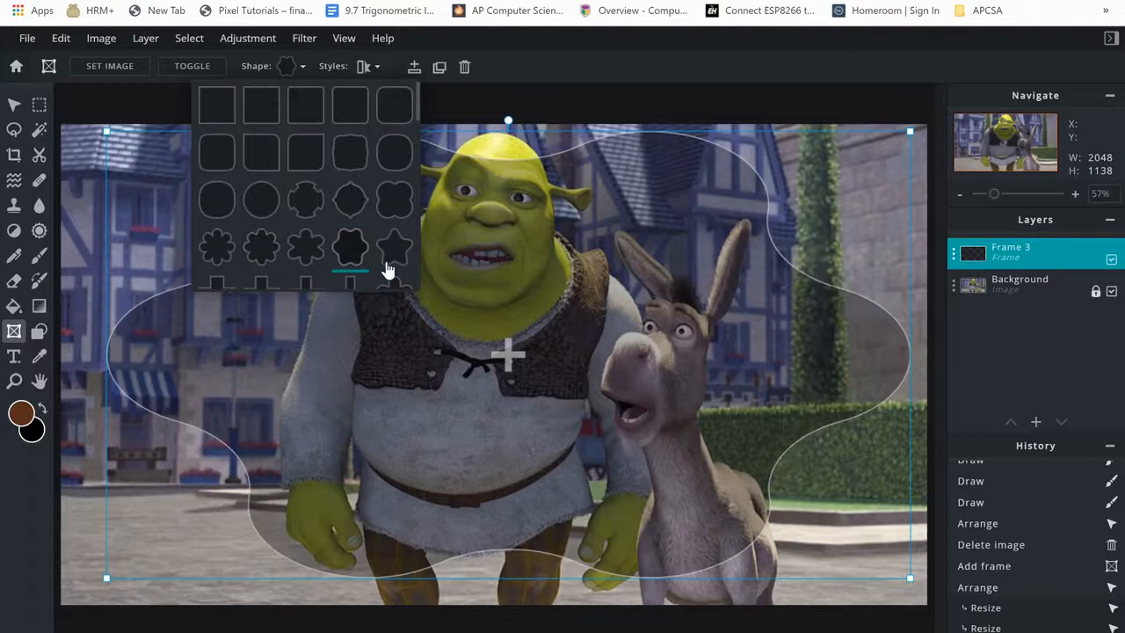
{"action": "left_click", "coordinate": [394, 241]}
{"action": "left_click", "coordinate": [391, 220]}
{"action": "left_click", "coordinate": [392, 165]}
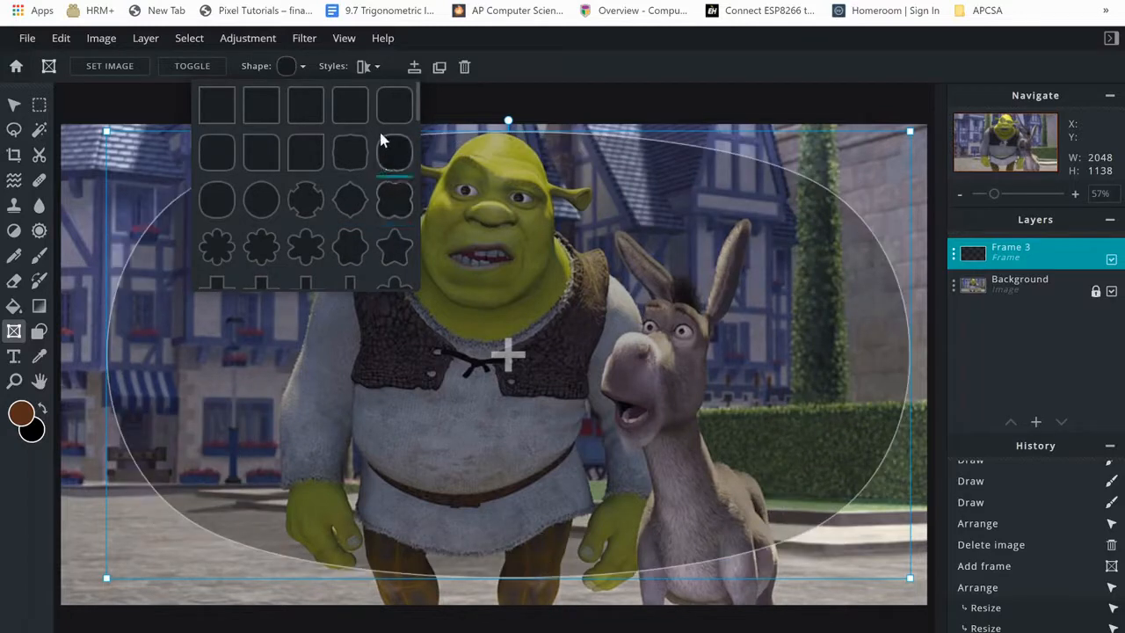
{"action": "left_click", "coordinate": [392, 131]}
{"action": "left_click", "coordinate": [569, 330]}
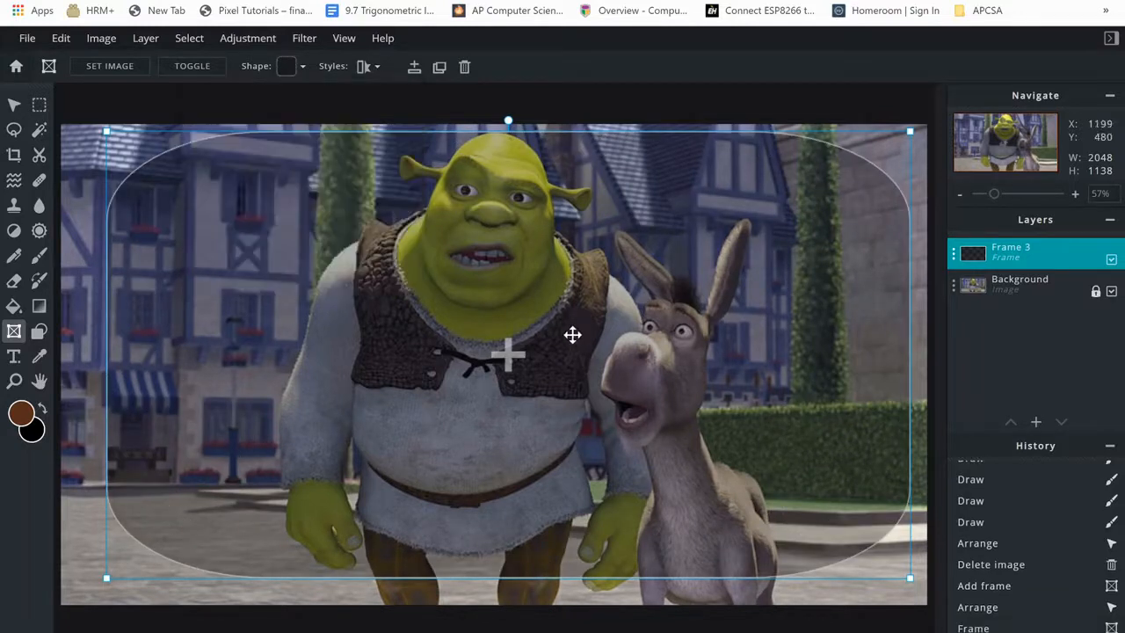
Shift the rounded frame slightly over the image and try toggling its content
{"action": "mouse_move", "coordinate": [520, 353]}
{"action": "left_mouse_down"}
{"action": "mouse_move", "coordinate": [507, 328]}
{"action": "mouse_move", "coordinate": [482, 347]}
{"action": "mouse_move", "coordinate": [524, 381]}
{"action": "mouse_move", "coordinate": [524, 352]}
{"action": "mouse_move", "coordinate": [504, 357]}
{"action": "left_mouse_up"}
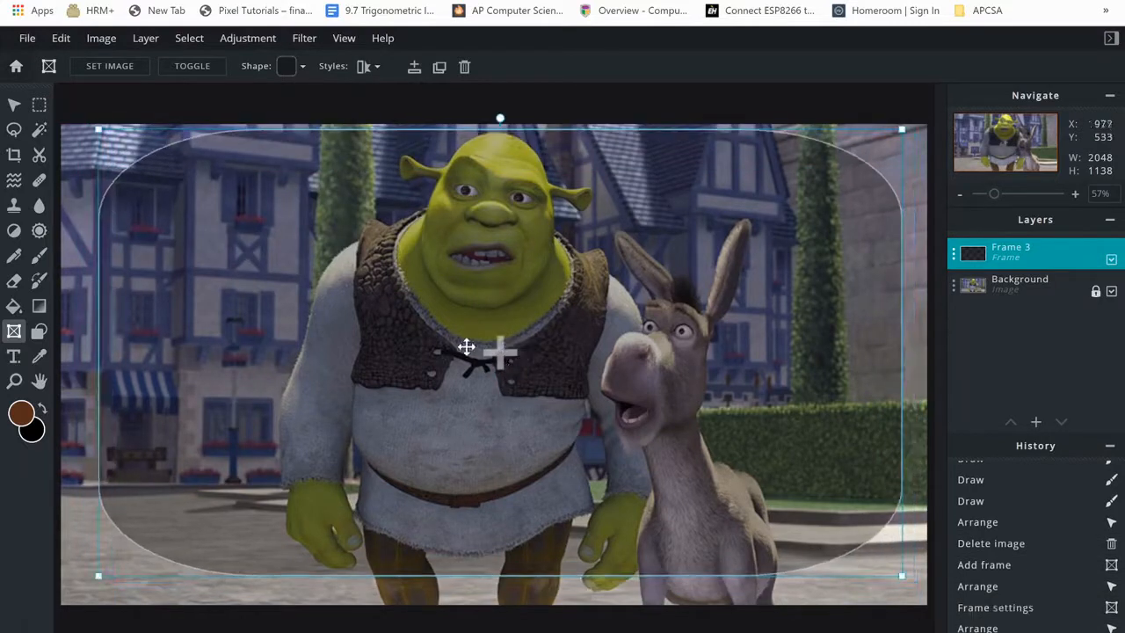
{"action": "left_click", "coordinate": [193, 66]}
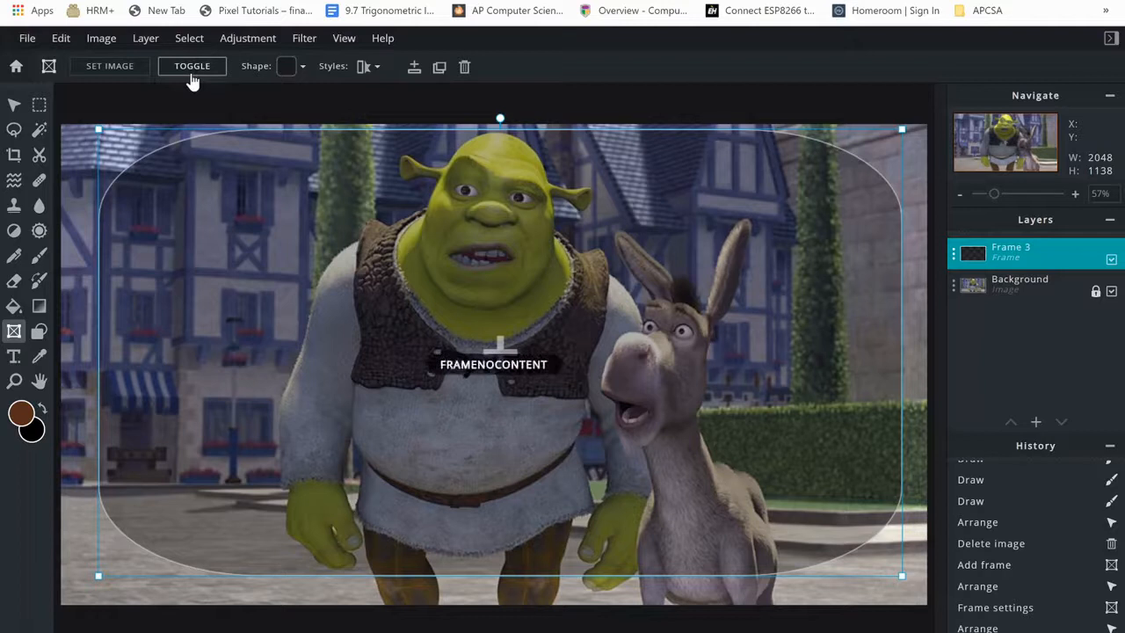
{"action": "left_click", "coordinate": [193, 67]}
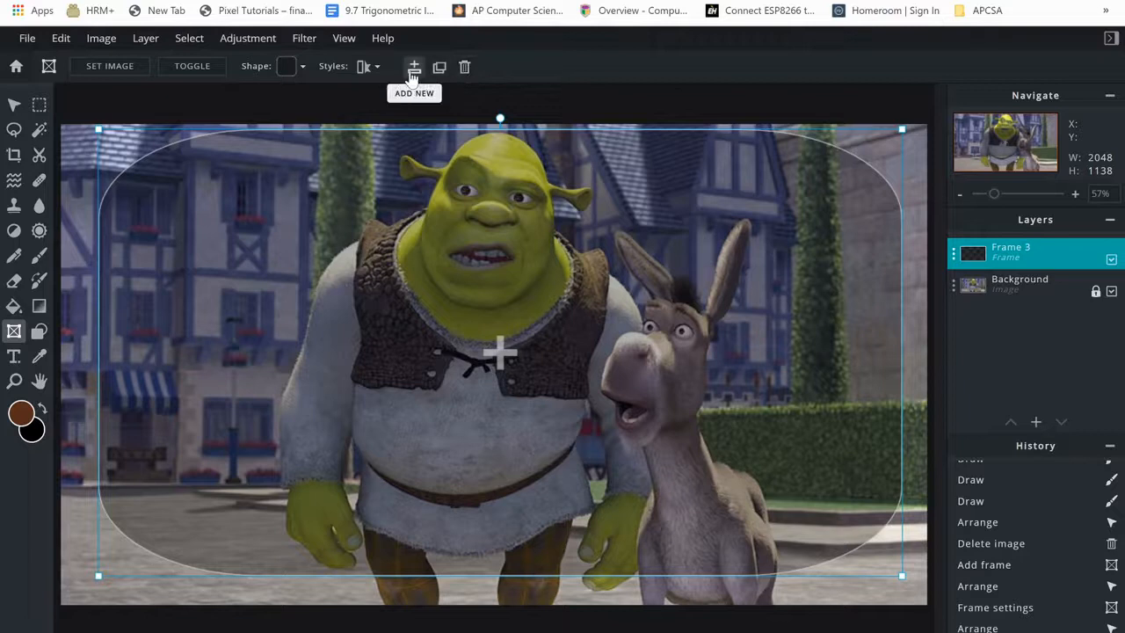
Add a second frame layer, and delete both frames
{"action": "left_click", "coordinate": [413, 68]}
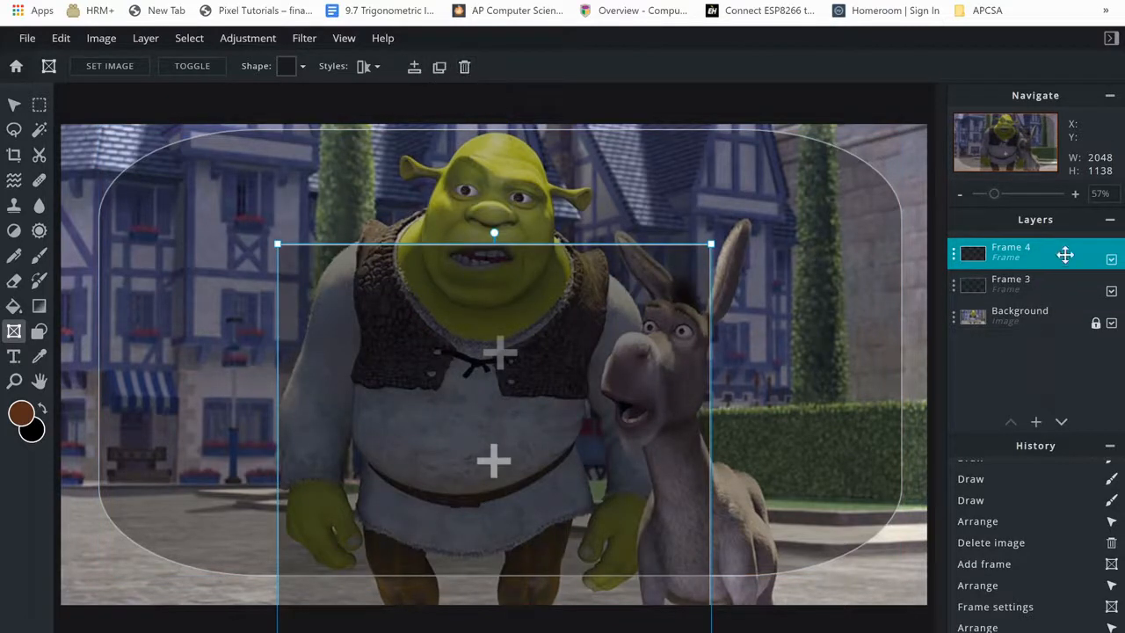
{"action": "left_click", "coordinate": [464, 69]}
{"action": "left_click", "coordinate": [464, 68]}
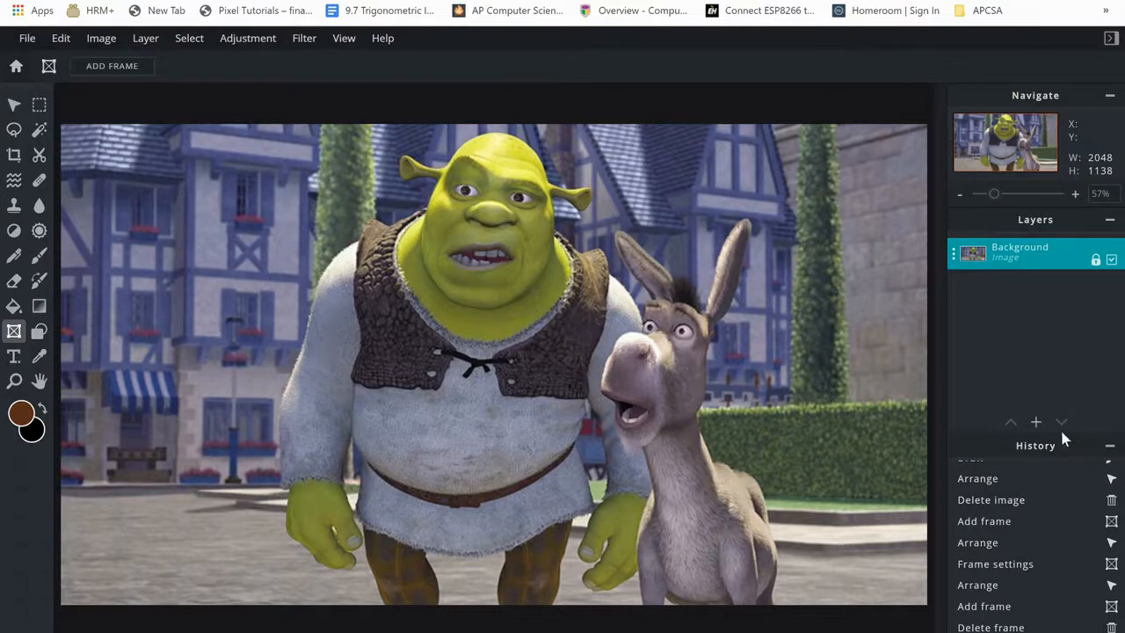
Add a rectangle shape layer, enlarge it and place it over the lower-left part of the image, covering Shrek's body
{"action": "mouse_move", "coordinate": [1036, 422]}
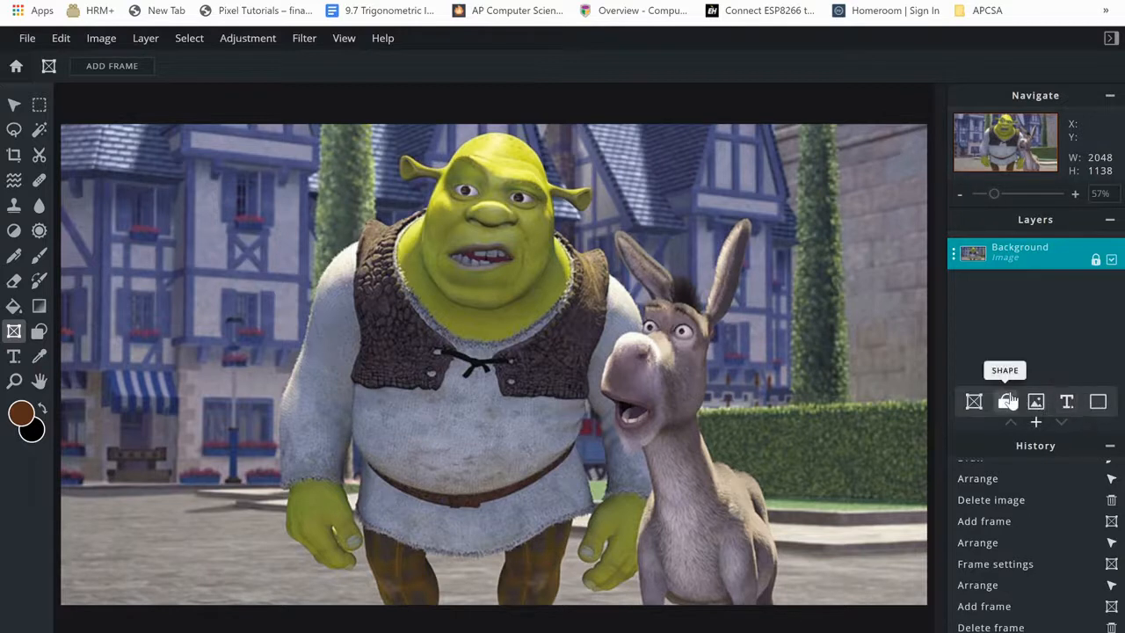
{"action": "left_click", "coordinate": [1007, 401]}
{"action": "left_click_drag", "start_coordinate": [573, 396], "coordinate": [562, 447]}
{"action": "left_click_drag", "start_coordinate": [507, 366], "coordinate": [507, 357]}
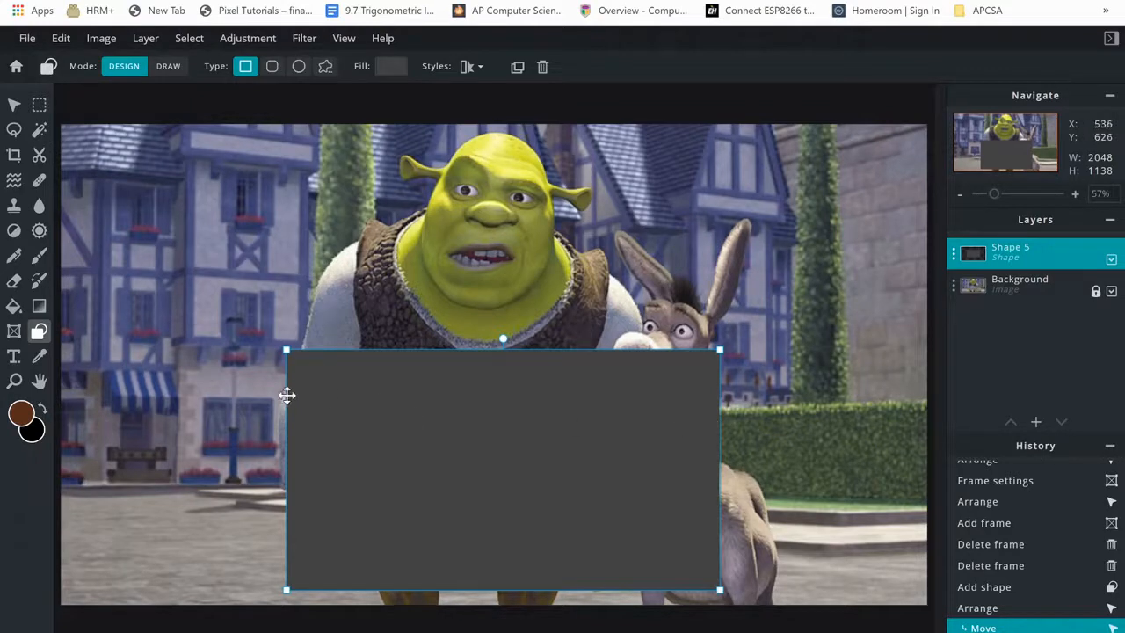
{"action": "left_click_drag", "start_coordinate": [443, 455], "coordinate": [220, 434]}
{"action": "left_click_drag", "start_coordinate": [492, 580], "coordinate": [511, 468]}
{"action": "mouse_move", "coordinate": [394, 477]}
{"action": "left_mouse_down"}
{"action": "mouse_move", "coordinate": [431, 451]}
{"action": "mouse_move", "coordinate": [393, 465]}
{"action": "left_mouse_up"}
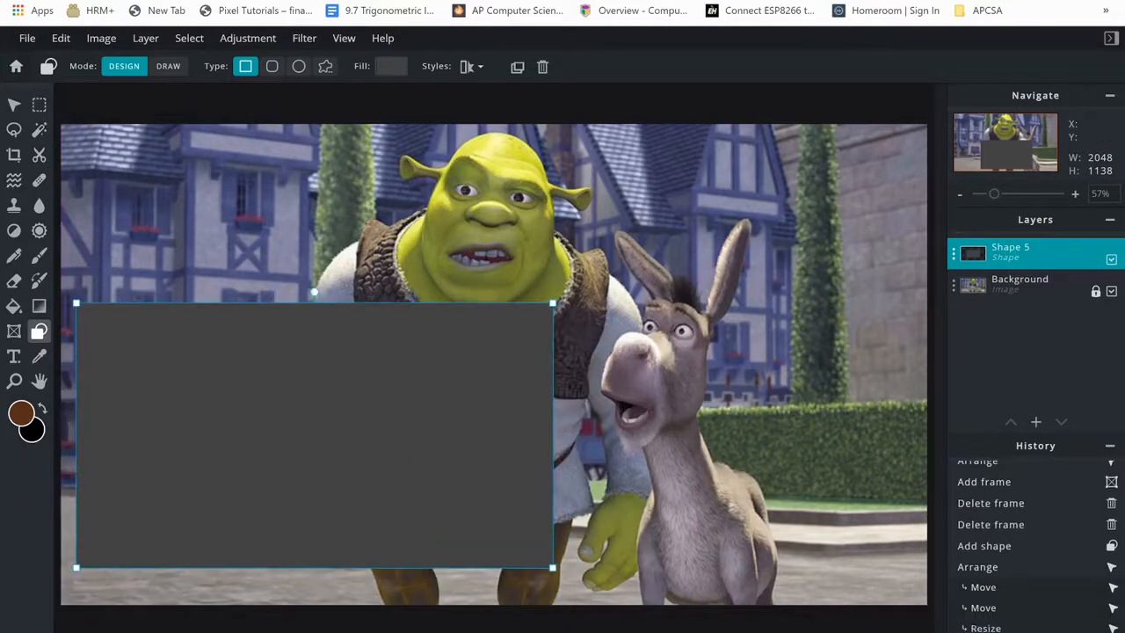
Change the shape's type to circle and move it to the middle of the image over Shrek's body
{"action": "left_click", "coordinate": [273, 69]}
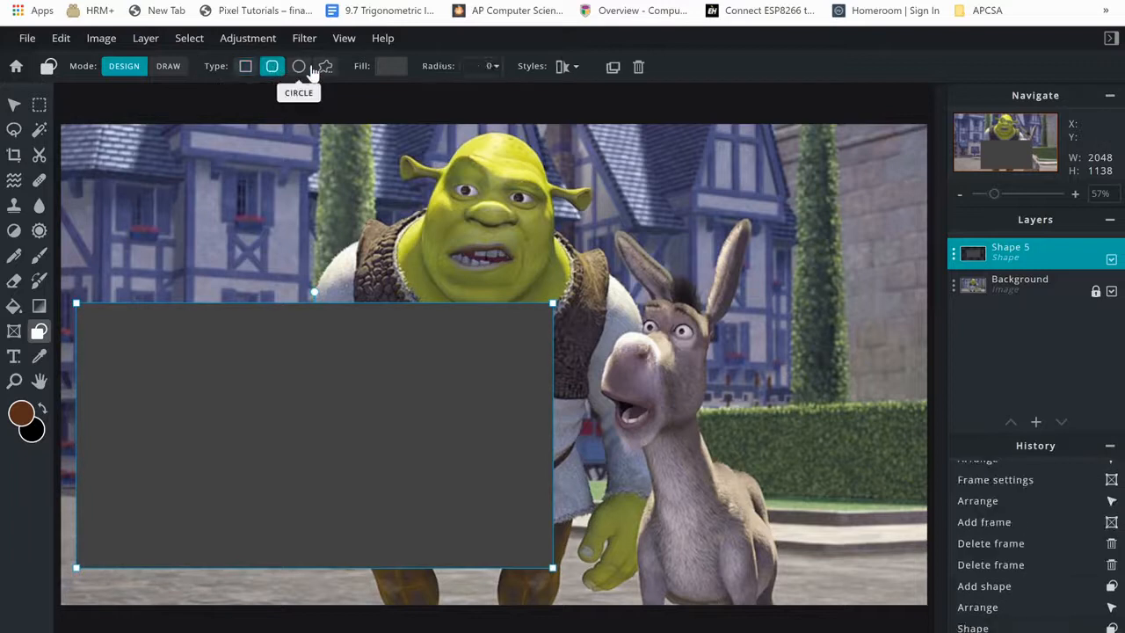
{"action": "left_click", "coordinate": [300, 67]}
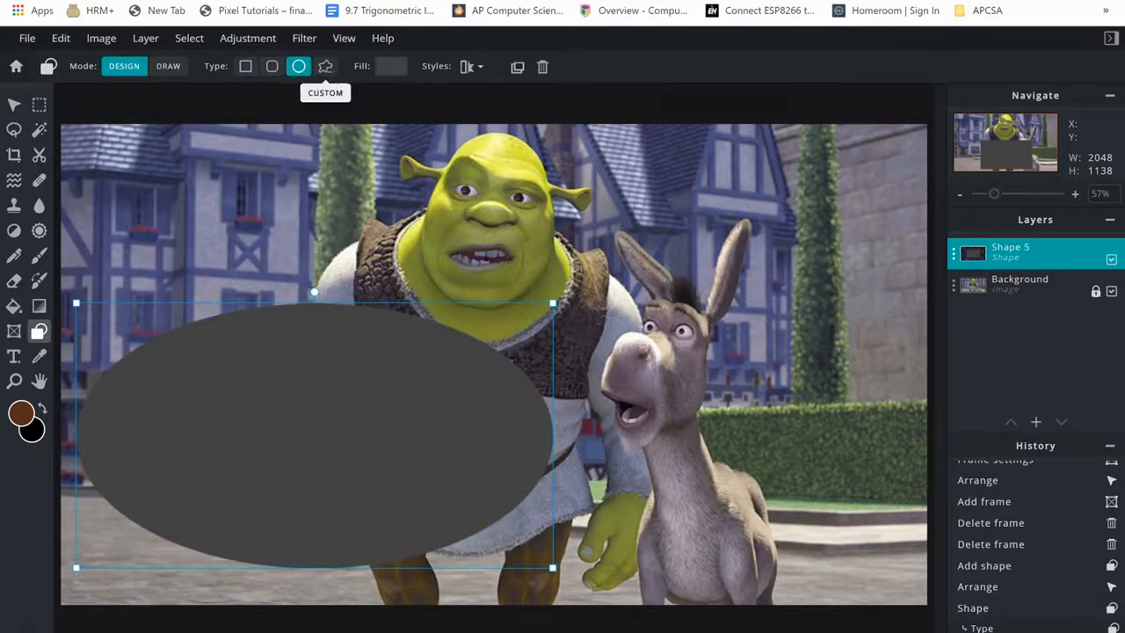
{"action": "left_click_drag", "start_coordinate": [440, 471], "coordinate": [643, 514]}
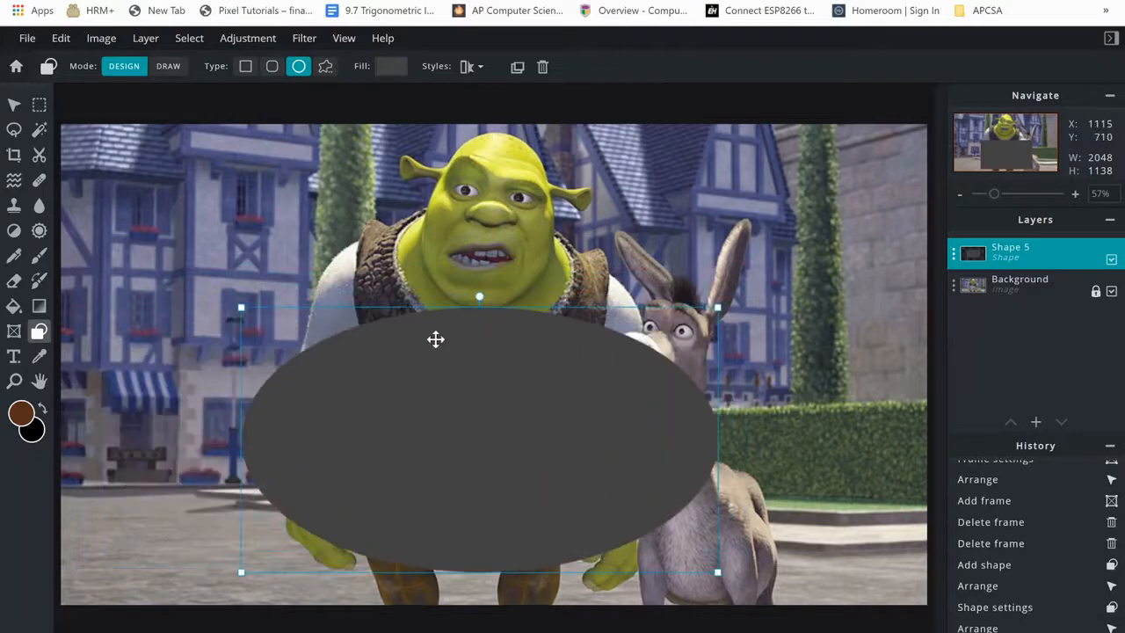
Fill the ellipse with the blue #444E82 sampled from the house in the background
{"action": "left_click", "coordinate": [391, 68]}
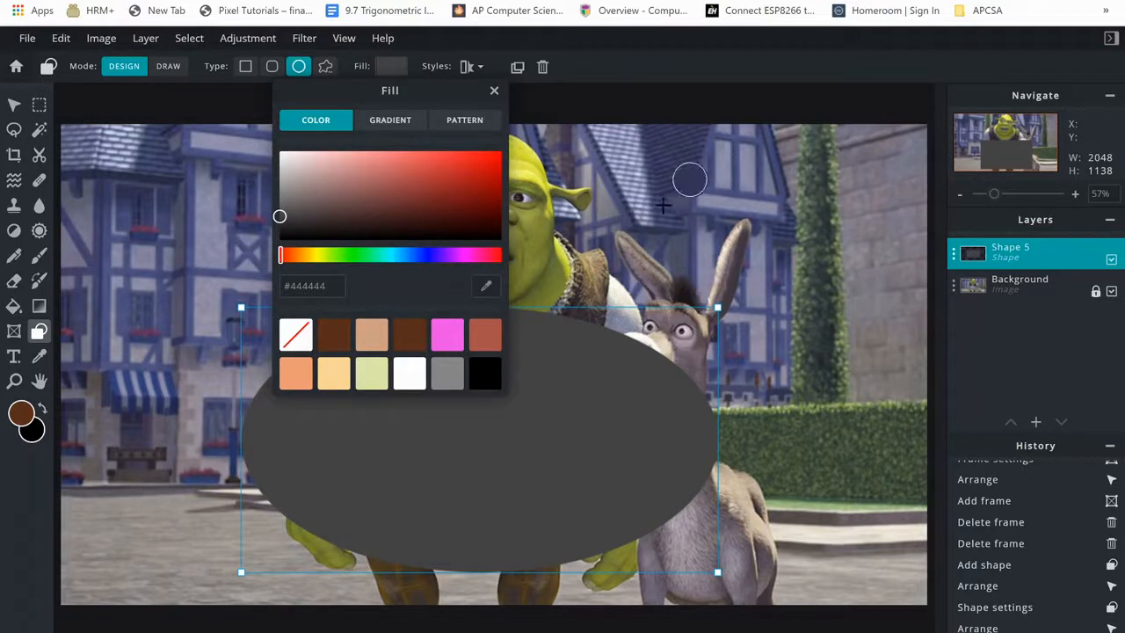
{"action": "left_click", "coordinate": [717, 193]}
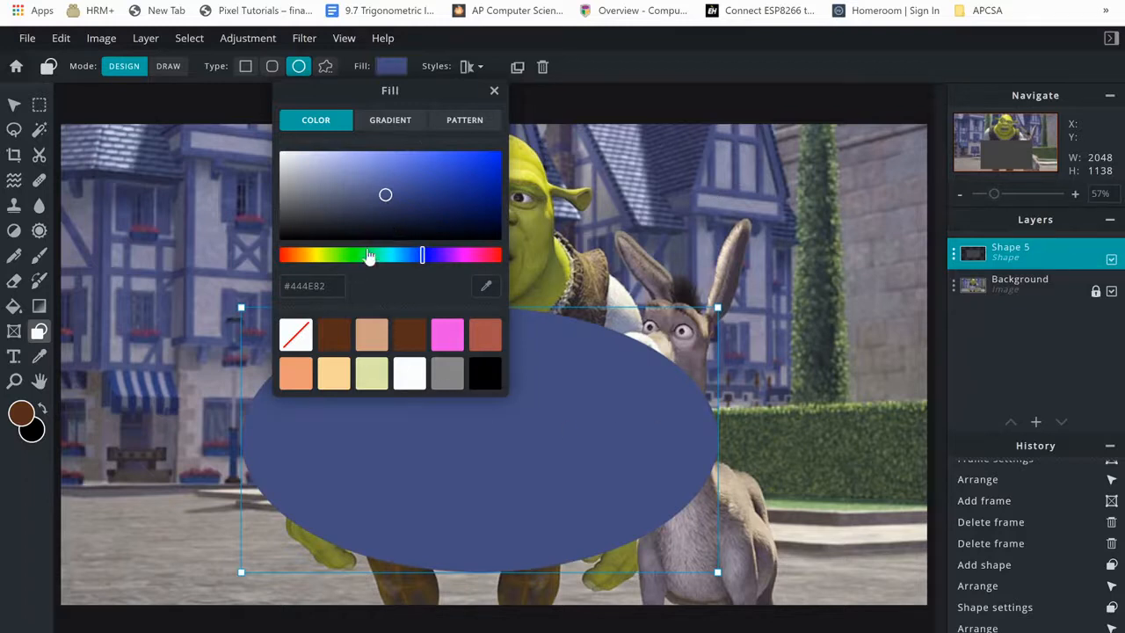
{"action": "left_click", "coordinate": [494, 91]}
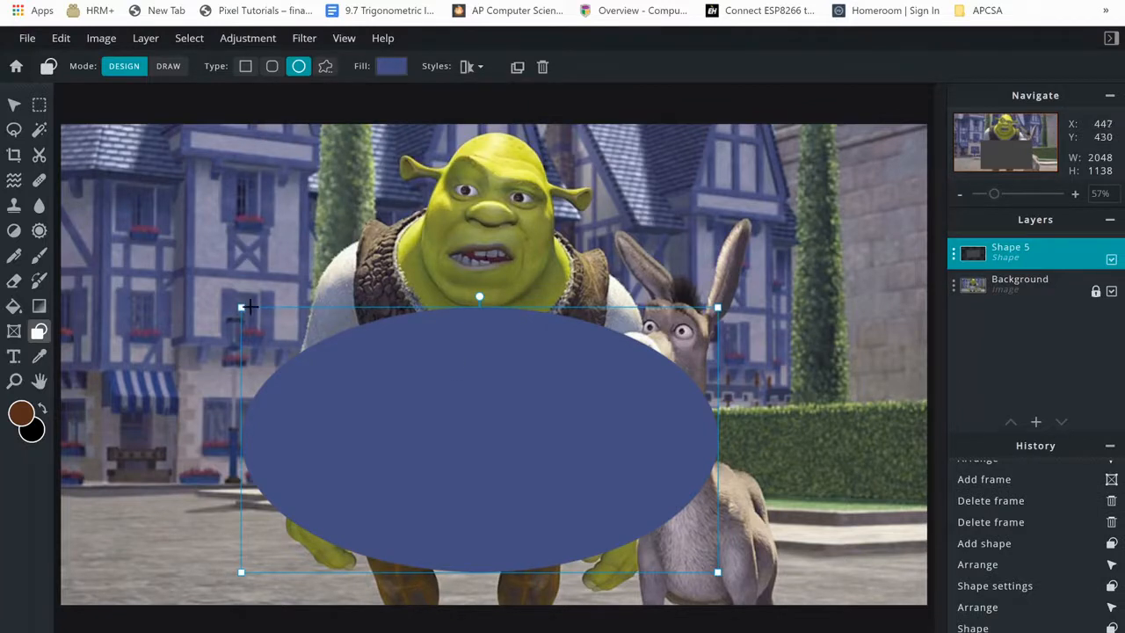
Try enlarging and rotating the blue ellipse, and shrink it to fit in the lower-left corner of the image
{"action": "left_click_drag", "start_coordinate": [242, 305], "coordinate": [158, 260]}
{"action": "left_click_drag", "start_coordinate": [719, 572], "coordinate": [783, 606]}
{"action": "left_click_drag", "start_coordinate": [394, 371], "coordinate": [400, 371]}
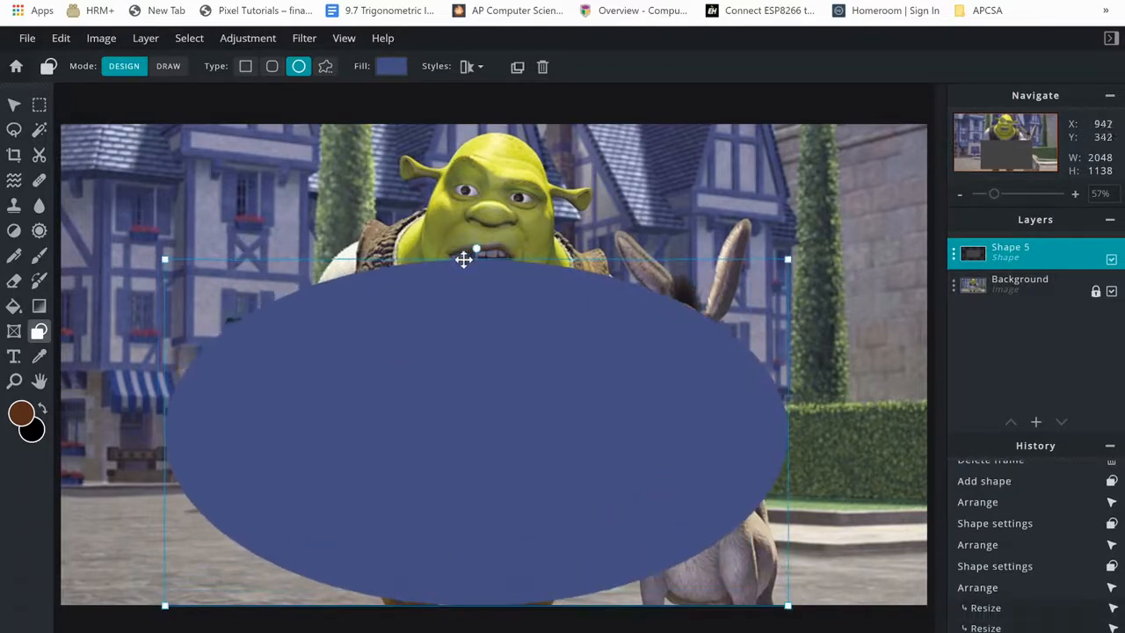
{"action": "left_click_drag", "start_coordinate": [474, 247], "coordinate": [476, 223]}
{"action": "left_click_drag", "start_coordinate": [791, 260], "coordinate": [475, 434]}
{"action": "left_click_drag", "start_coordinate": [423, 510], "coordinate": [277, 513]}
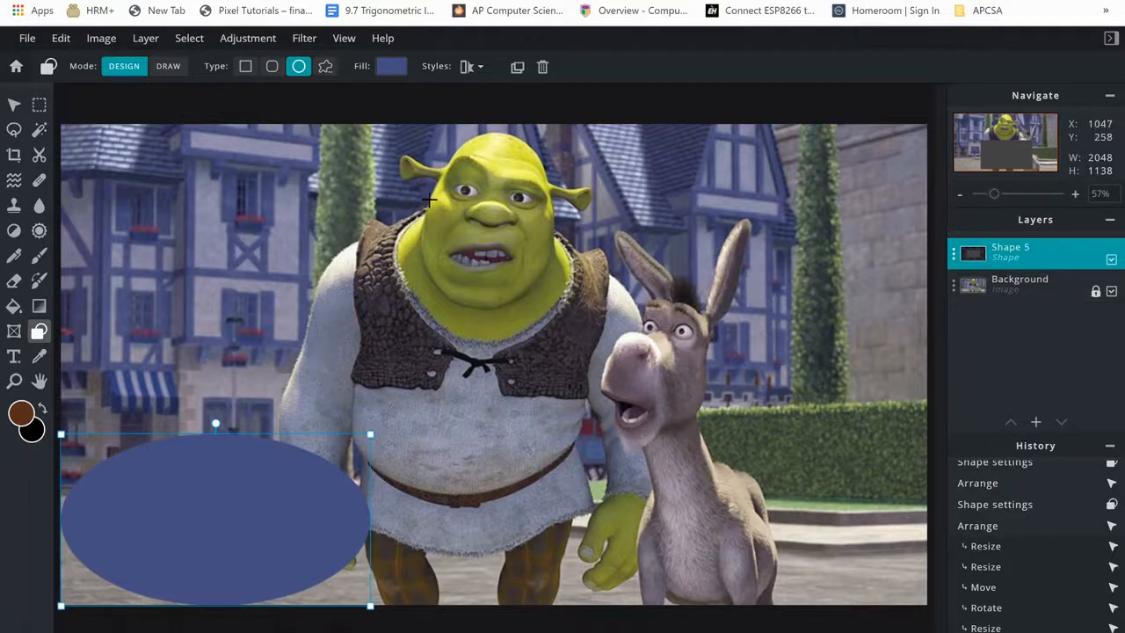
Add a text layer reading "When your teacher uses you as an example for photo editing..." across the middle of the image
{"action": "mouse_move", "coordinate": [1037, 427]}
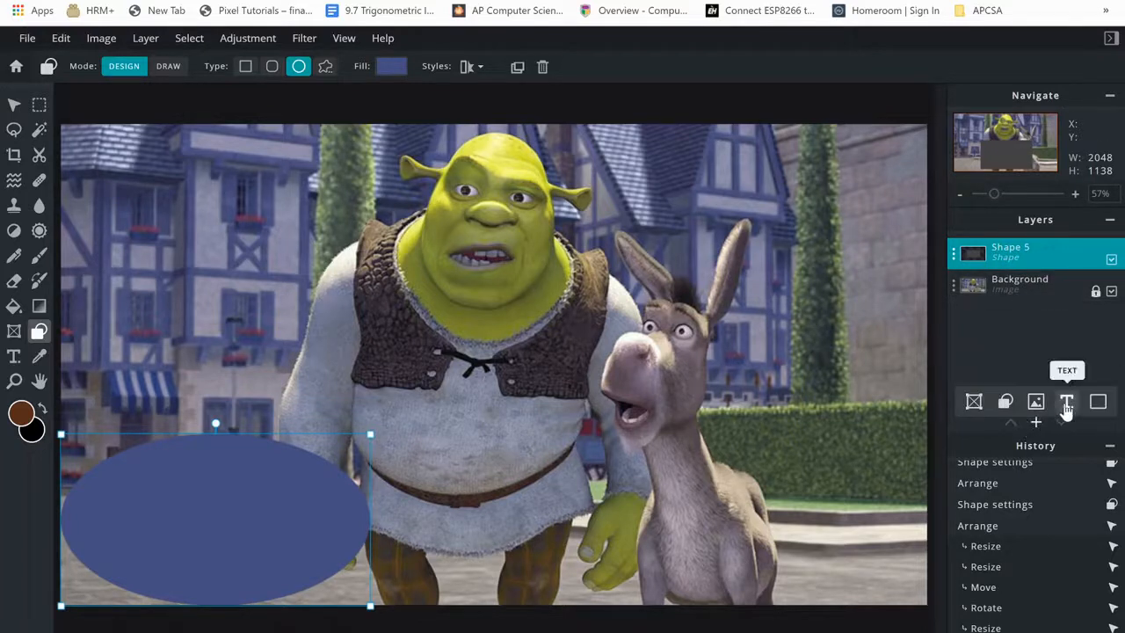
{"action": "left_click", "coordinate": [1066, 403]}
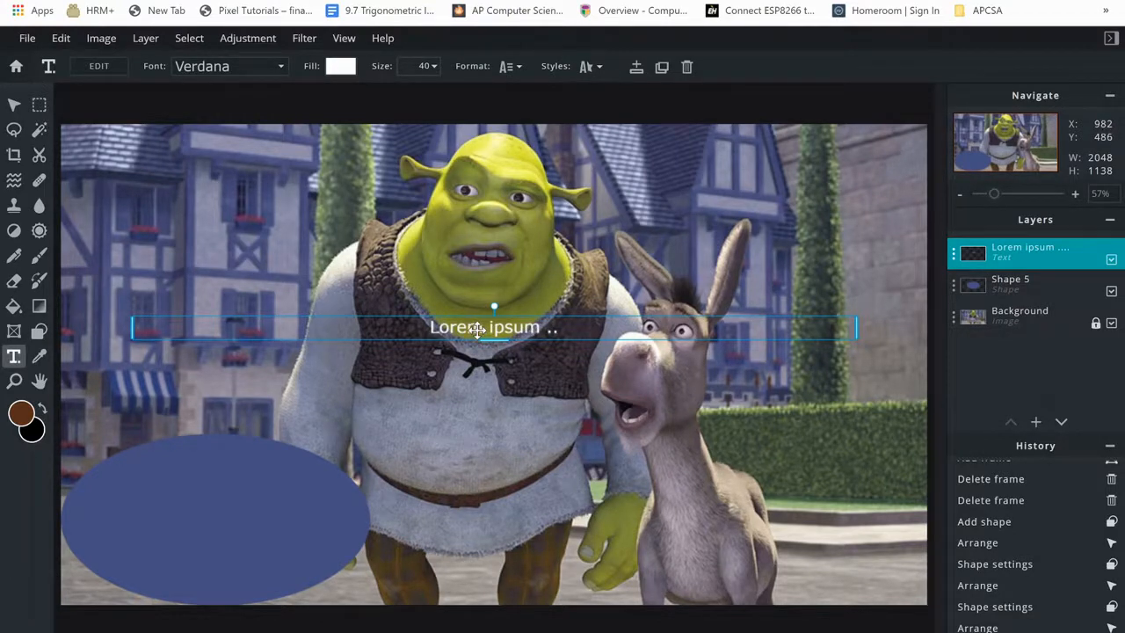
{"action": "left_click", "coordinate": [91, 67]}
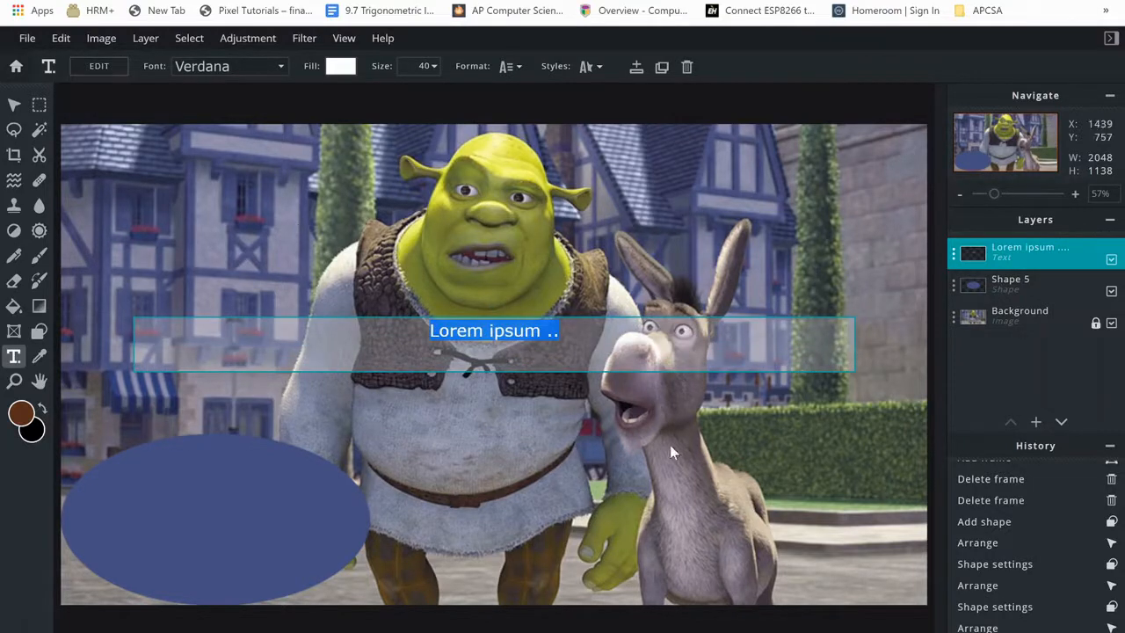
{"action": "key", "text": "BackSpace"}
{"action": "type", "text": "Whe"}
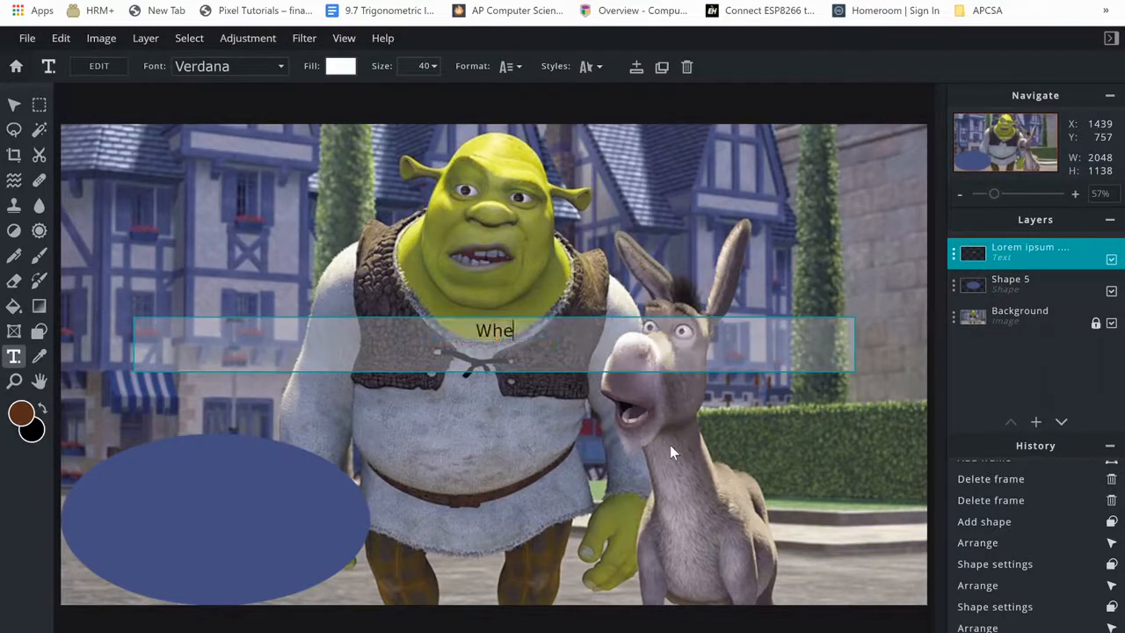
{"action": "type", "text": "n your te"}
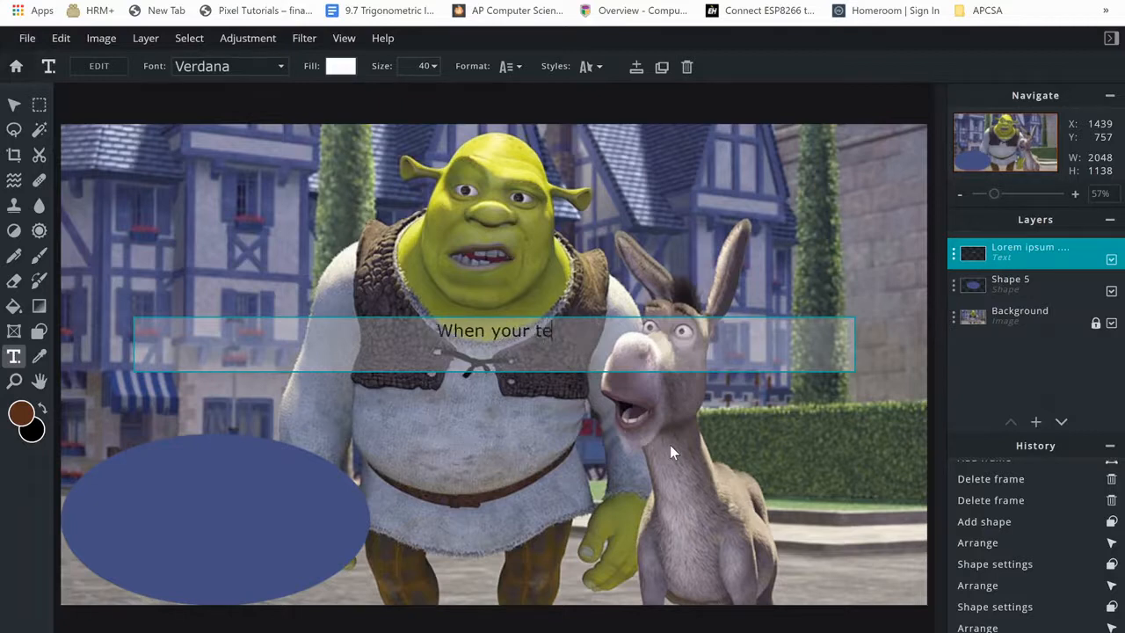
{"action": "type", "text": "acher uses "}
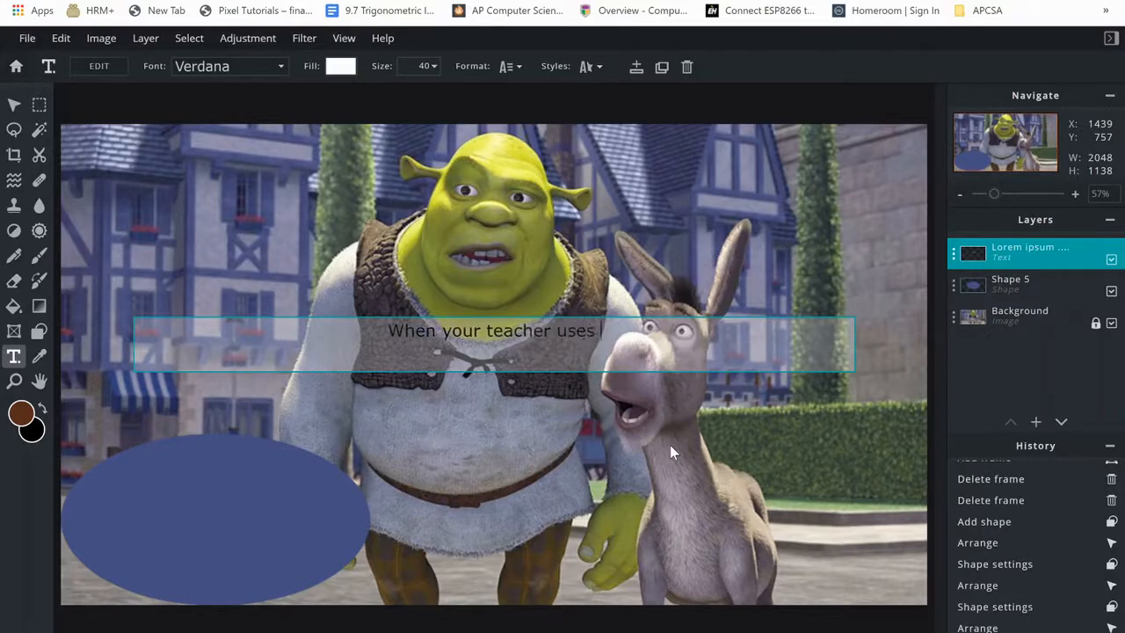
{"action": "type", "text": "you as an "}
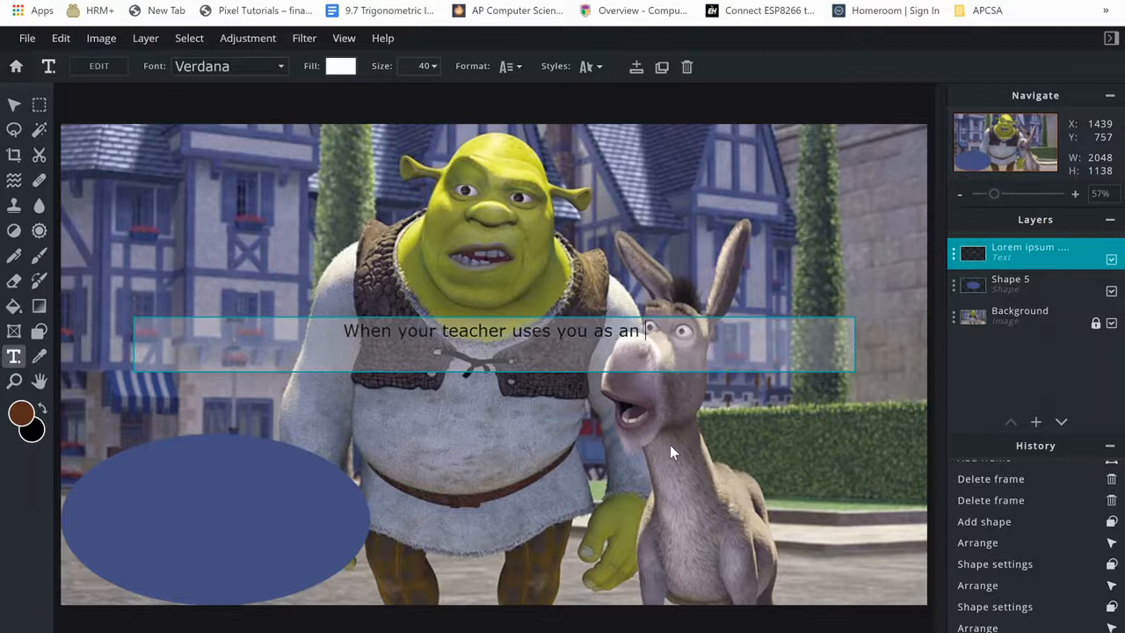
{"action": "type", "text": "example fo"}
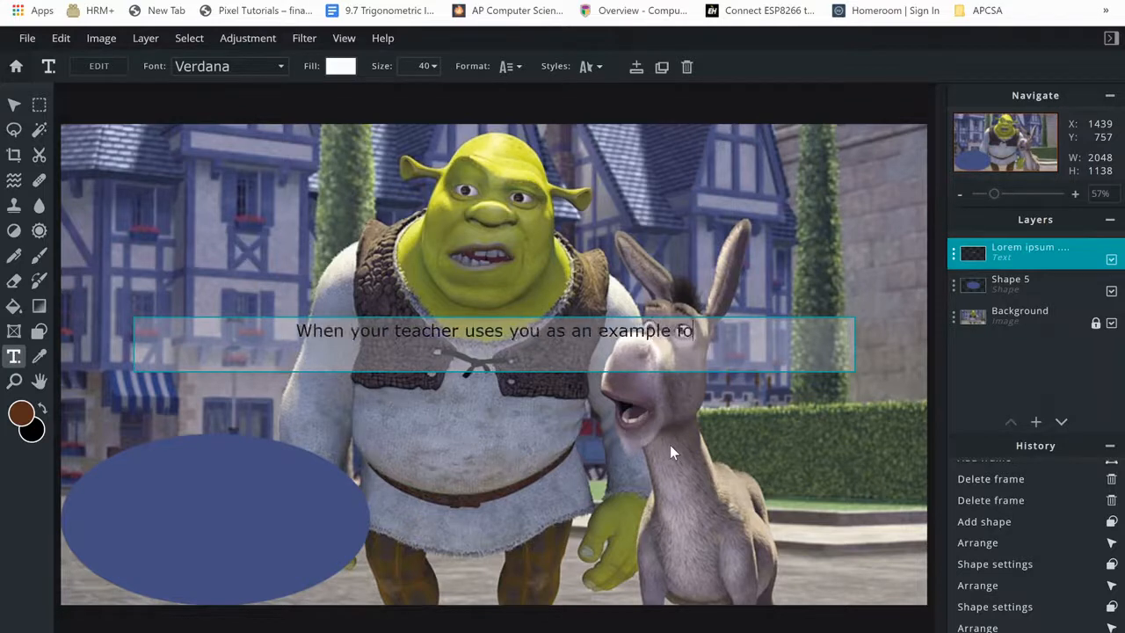
{"action": "type", "text": "r photo ed"}
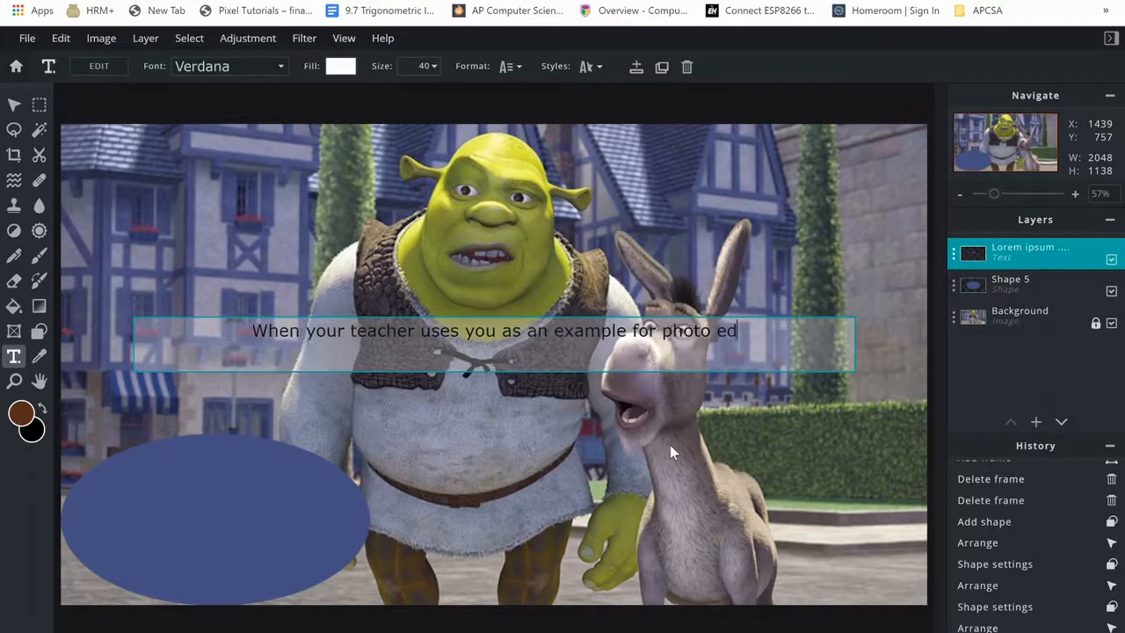
{"action": "type", "text": "iting..."}
{"action": "key", "text": "Return"}
{"action": "left_click", "coordinate": [618, 454]}
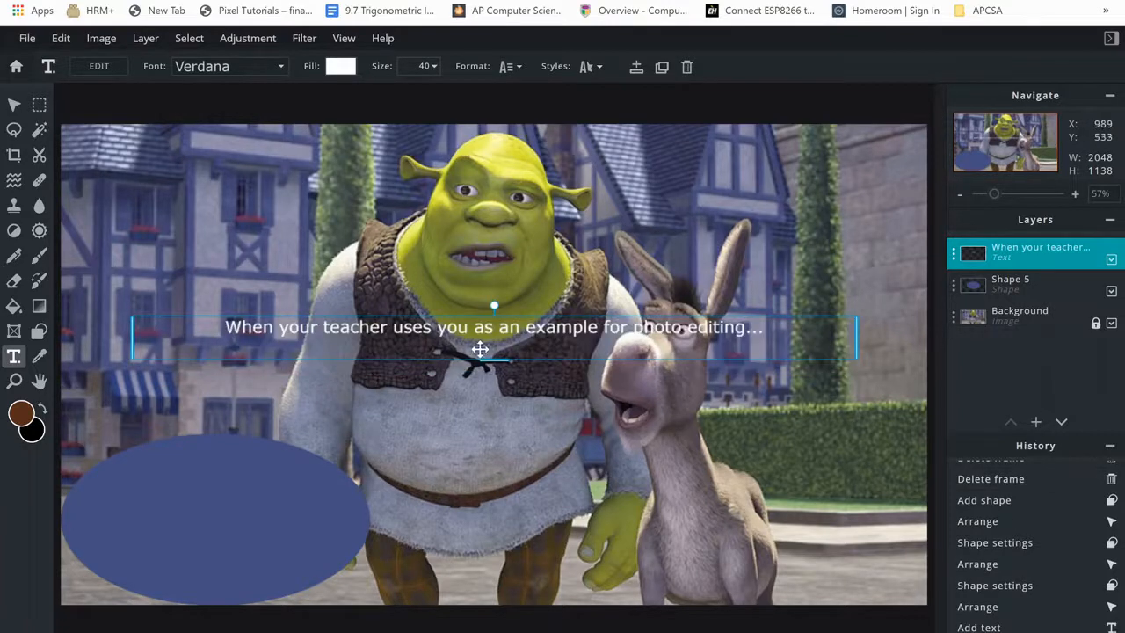
Narrow the text box so the sentence wraps onto two lines, and move it onto the blue ellipse
{"action": "left_click_drag", "start_coordinate": [852, 330], "coordinate": [446, 343]}
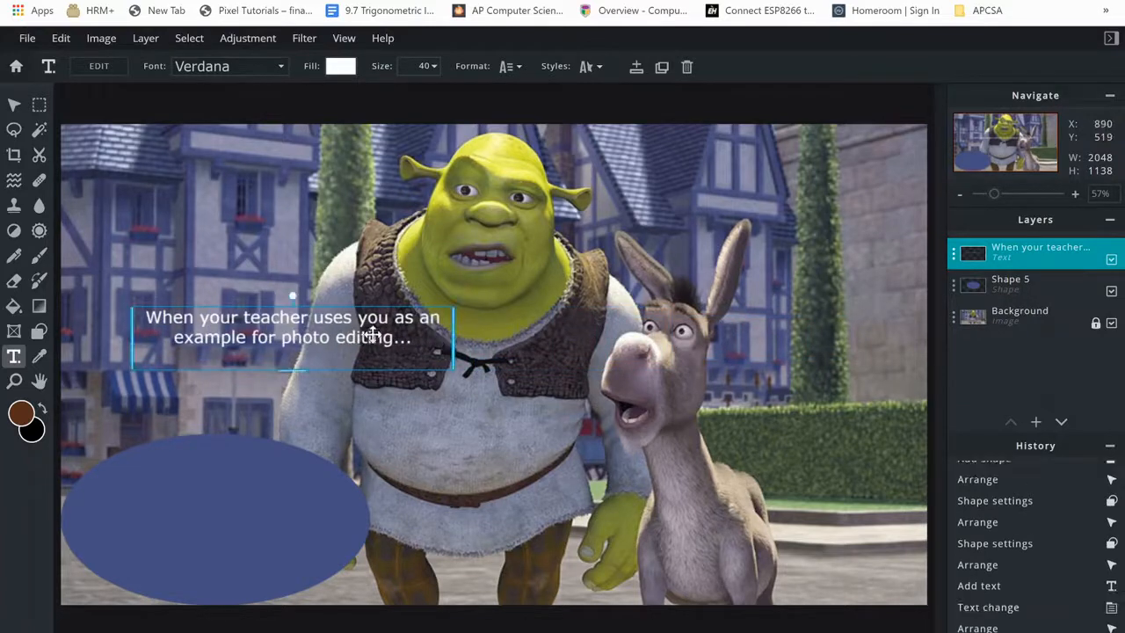
{"action": "left_click_drag", "start_coordinate": [334, 325], "coordinate": [264, 502]}
{"action": "left_click_drag", "start_coordinate": [387, 513], "coordinate": [355, 519]}
{"action": "left_click_drag", "start_coordinate": [238, 508], "coordinate": [245, 519]}
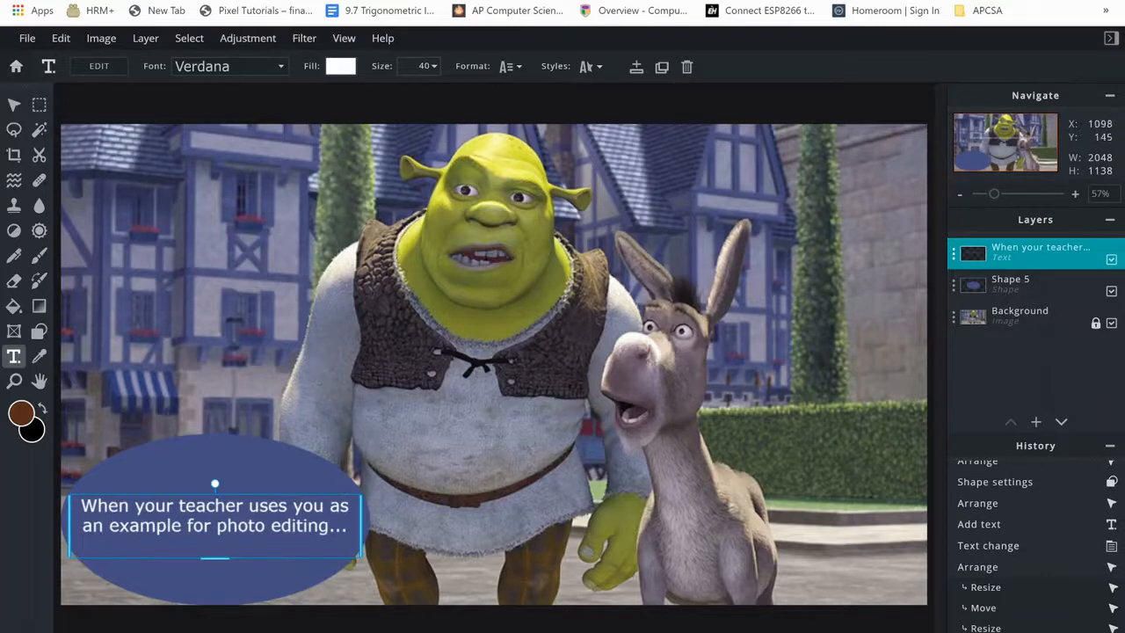
Enlarge the text to size 54 and shift it up slightly within the ellipse
{"action": "left_click", "coordinate": [421, 65]}
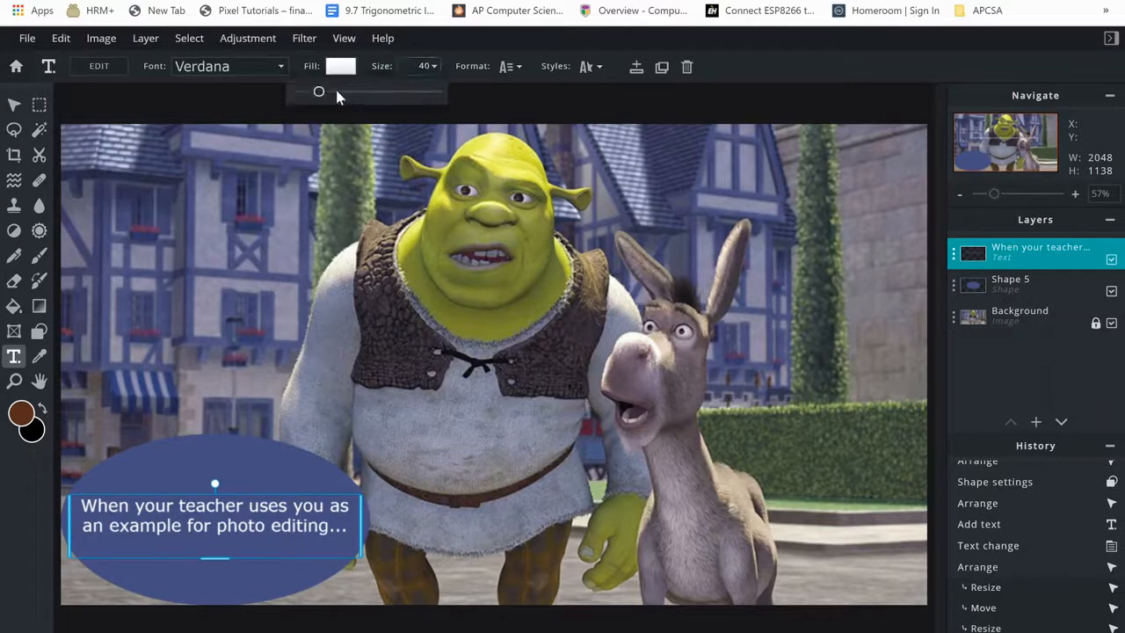
{"action": "mouse_move", "coordinate": [318, 91]}
{"action": "left_mouse_down"}
{"action": "mouse_move", "coordinate": [363, 104]}
{"action": "mouse_move", "coordinate": [327, 102]}
{"action": "left_mouse_up"}
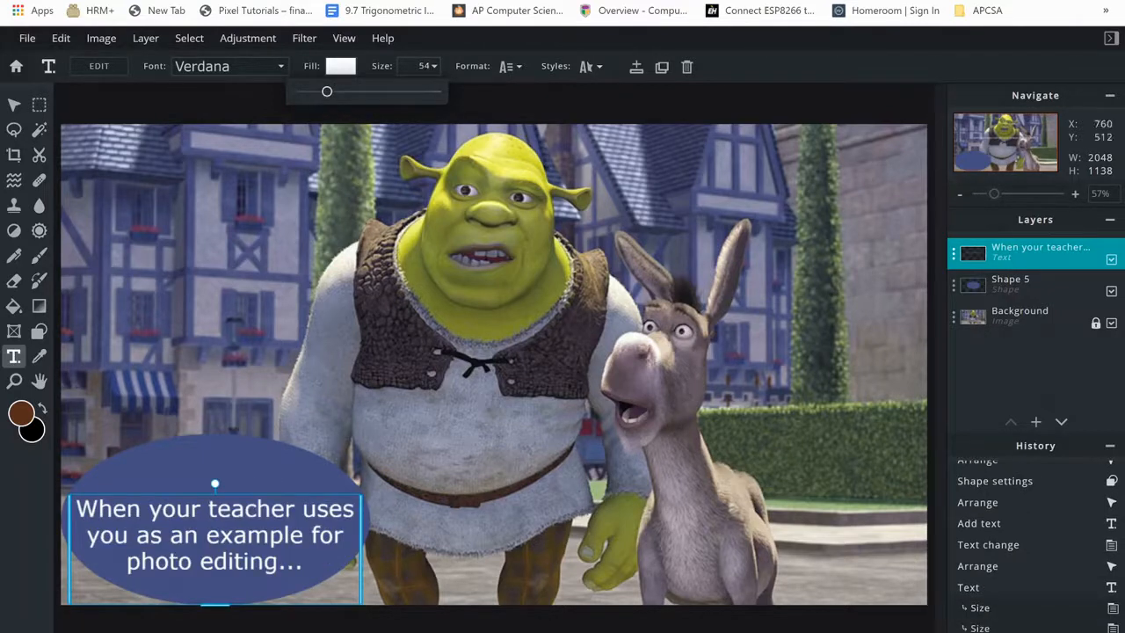
{"action": "left_click", "coordinate": [218, 558]}
{"action": "mouse_move", "coordinate": [221, 526]}
{"action": "left_mouse_down"}
{"action": "mouse_move", "coordinate": [220, 493]}
{"action": "mouse_move", "coordinate": [226, 507]}
{"action": "left_mouse_up"}
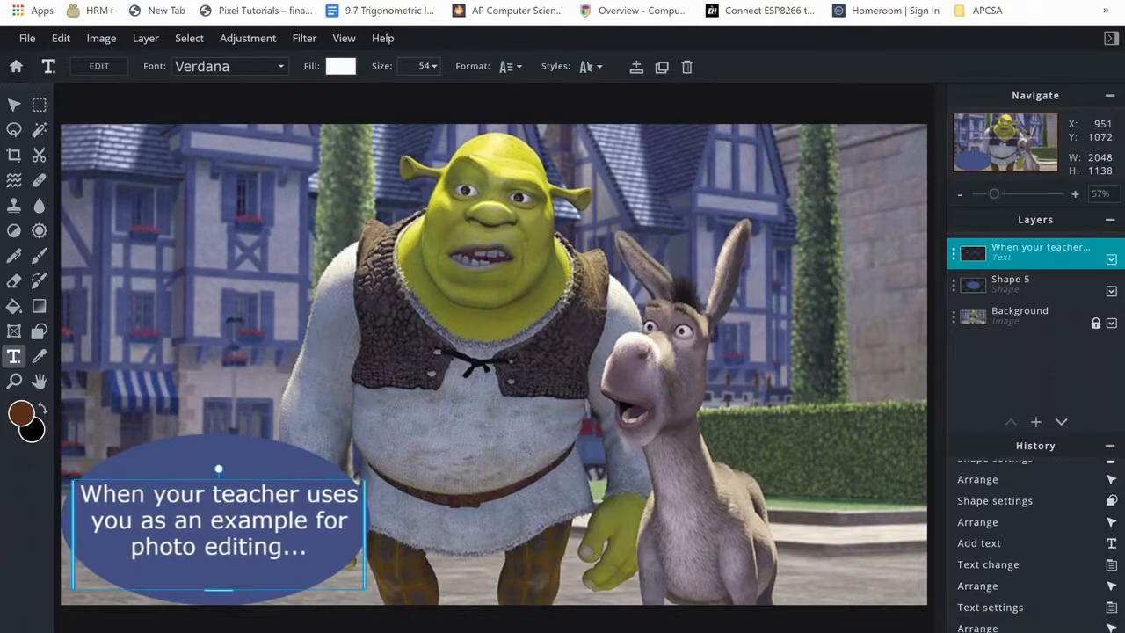
Reselect the text, set its size to 50 and recentre it inside the blue ellipse
{"action": "left_click", "coordinate": [1019, 315]}
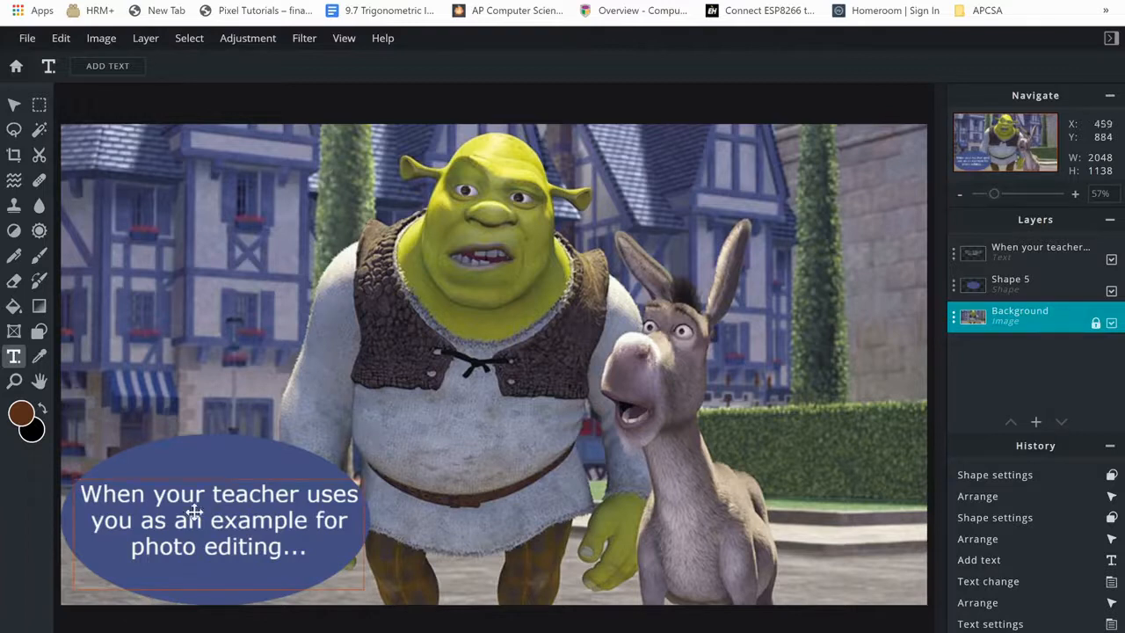
{"action": "left_click", "coordinate": [252, 521]}
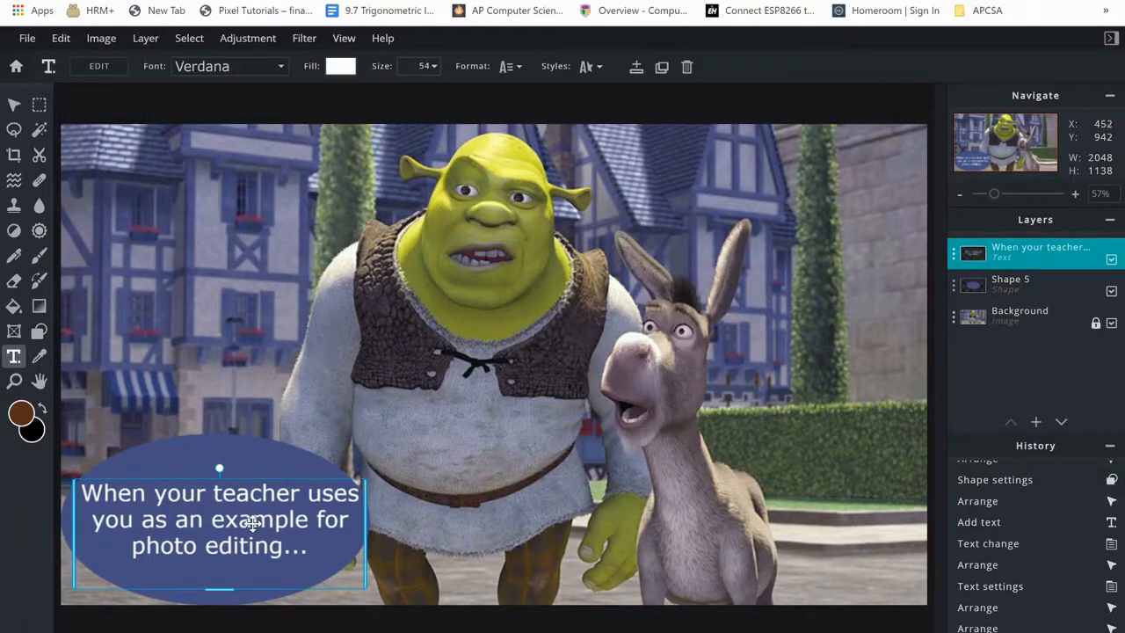
{"action": "left_click", "coordinate": [431, 67]}
{"action": "left_click_drag", "start_coordinate": [327, 95], "coordinate": [326, 93]}
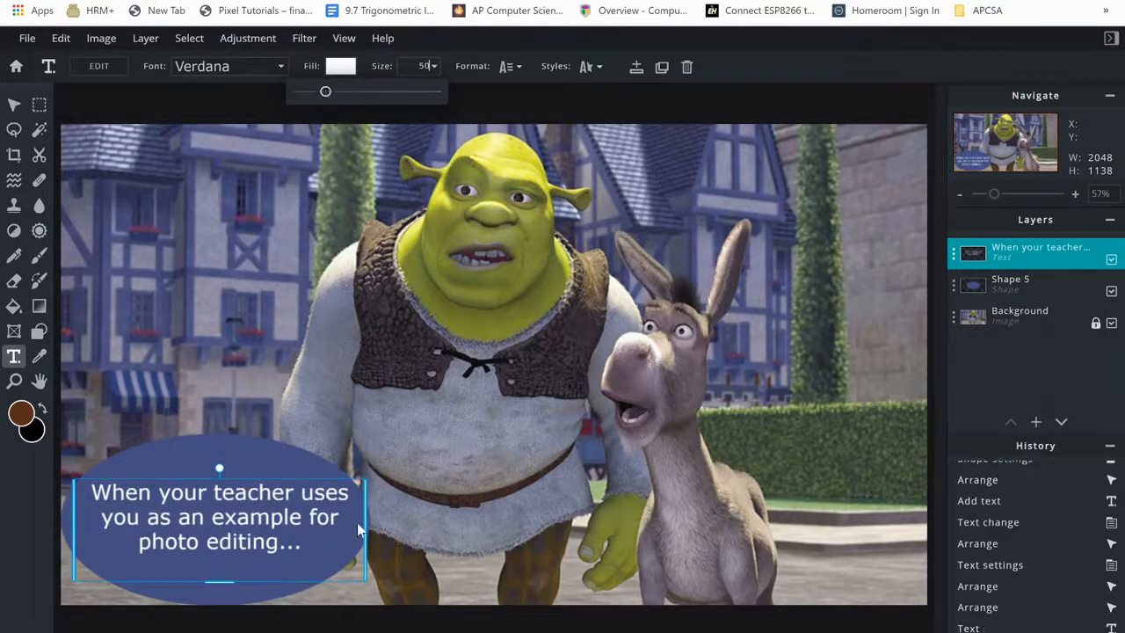
{"action": "left_click", "coordinate": [242, 519]}
{"action": "left_click_drag", "start_coordinate": [226, 516], "coordinate": [220, 521]}
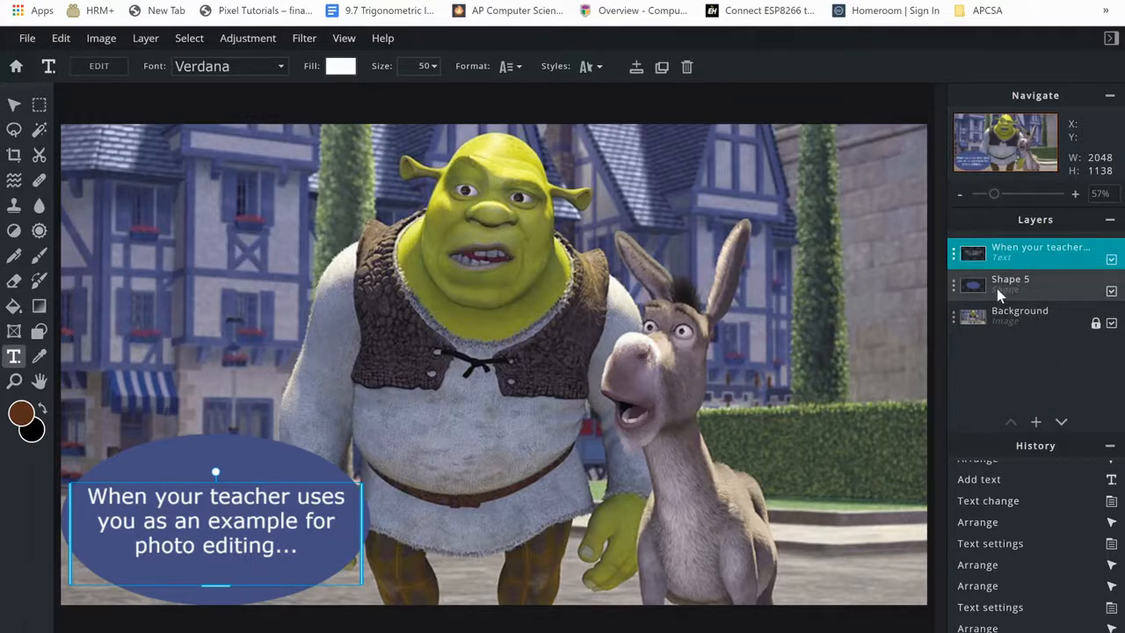
Try placing the ellipse layer above the text layer, and return the text layer to the top of the stack
{"action": "left_click_drag", "start_coordinate": [1011, 282], "coordinate": [1011, 256]}
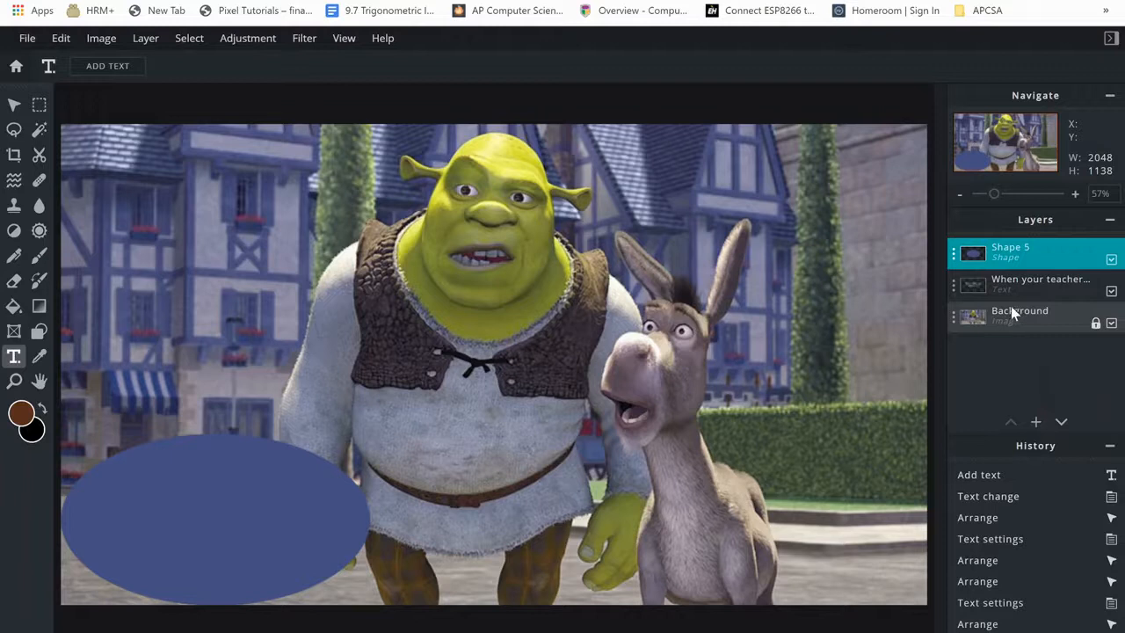
{"action": "left_click_drag", "start_coordinate": [1006, 289], "coordinate": [1009, 252]}
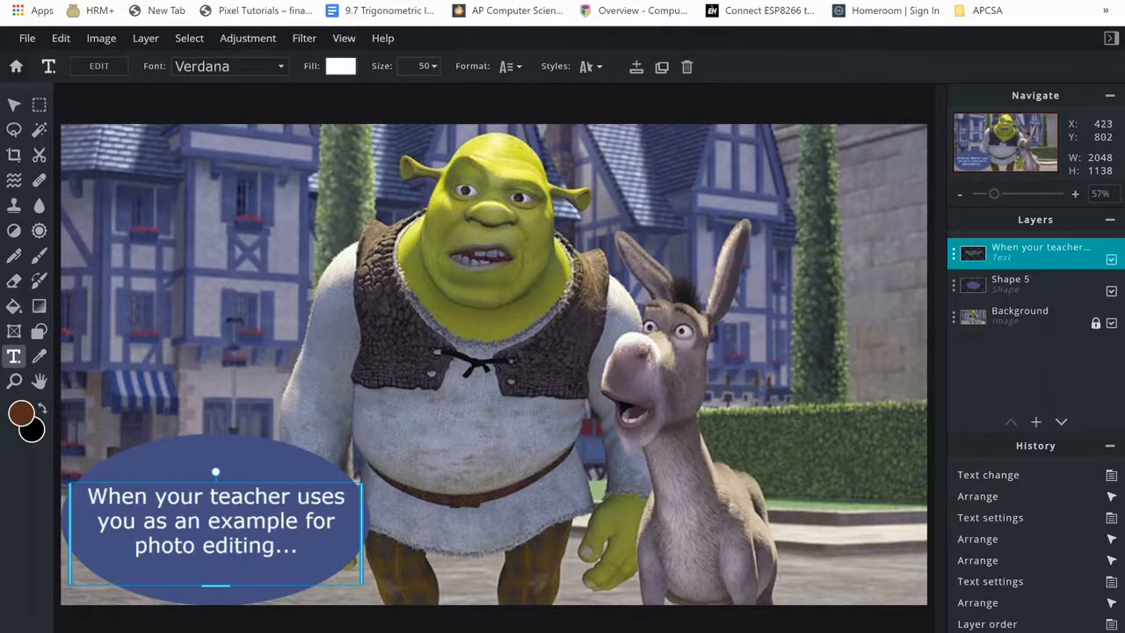
Move the blue ellipse to the lower middle of the image, and move the text back onto its centre
{"action": "left_click", "coordinate": [239, 460]}
{"action": "left_click", "coordinate": [1010, 283]}
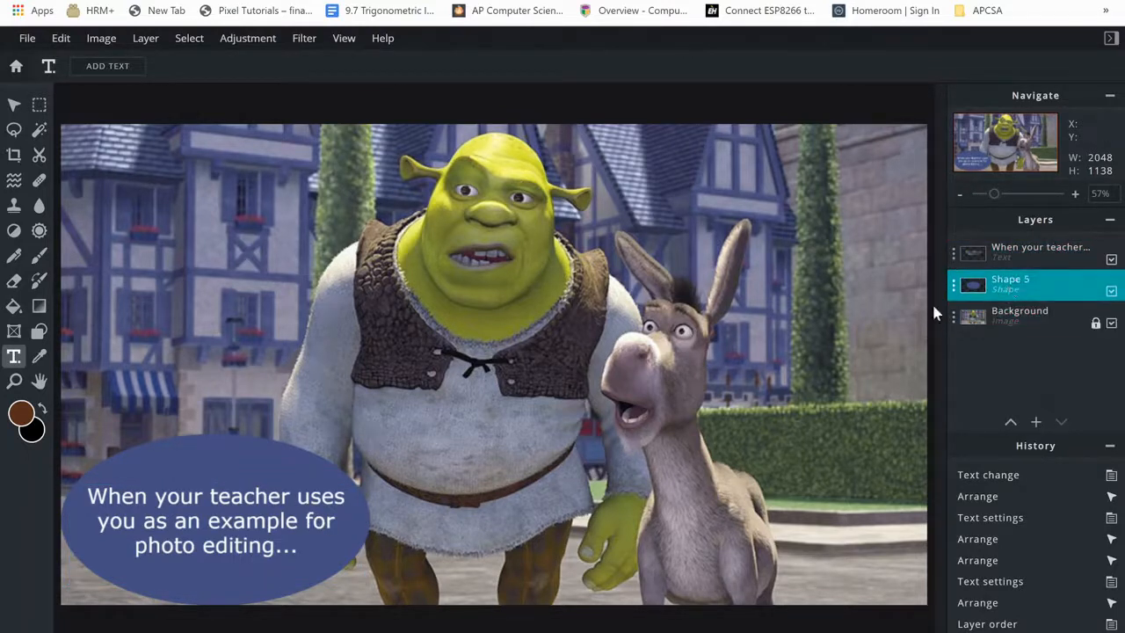
{"action": "left_click", "coordinate": [13, 105]}
{"action": "left_click_drag", "start_coordinate": [236, 453], "coordinate": [485, 454]}
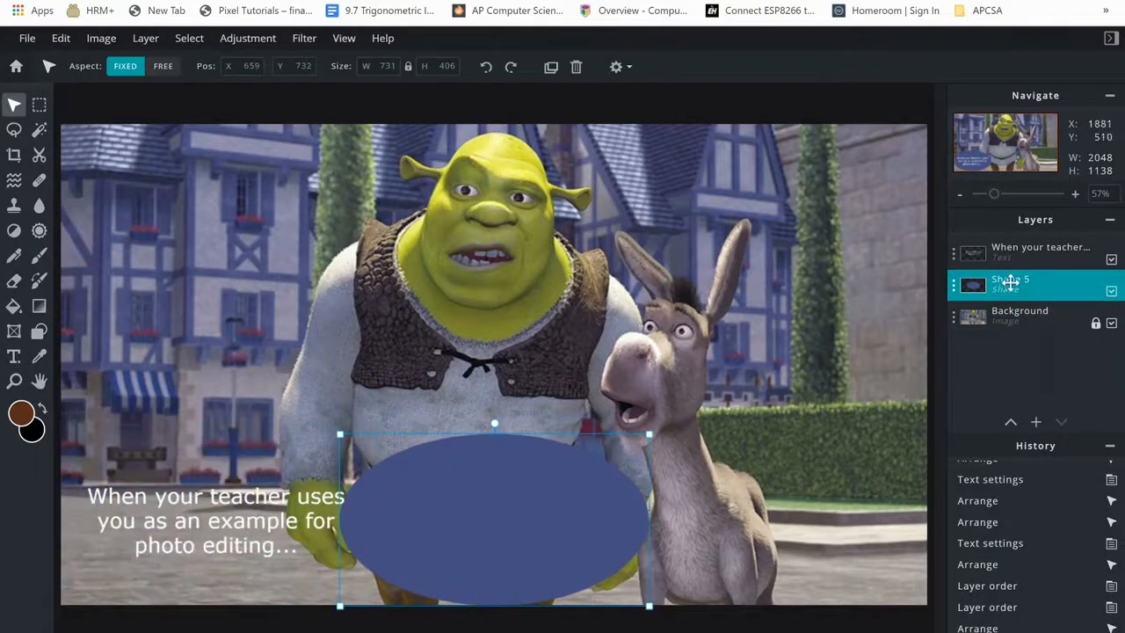
{"action": "left_click", "coordinate": [1010, 250]}
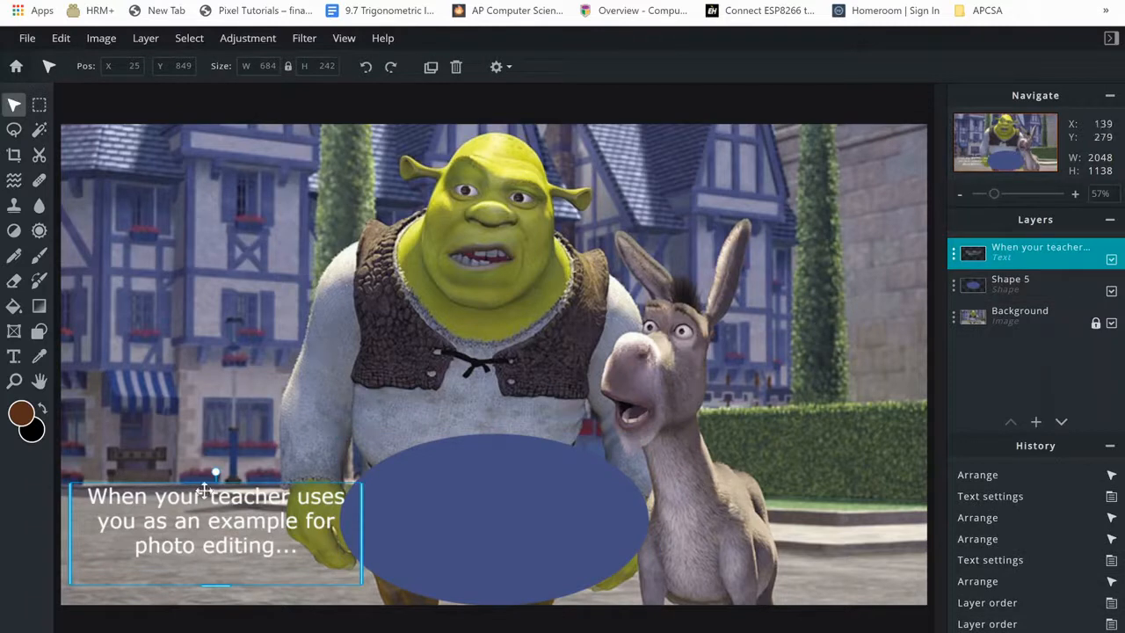
{"action": "left_click_drag", "start_coordinate": [238, 521], "coordinate": [464, 518]}
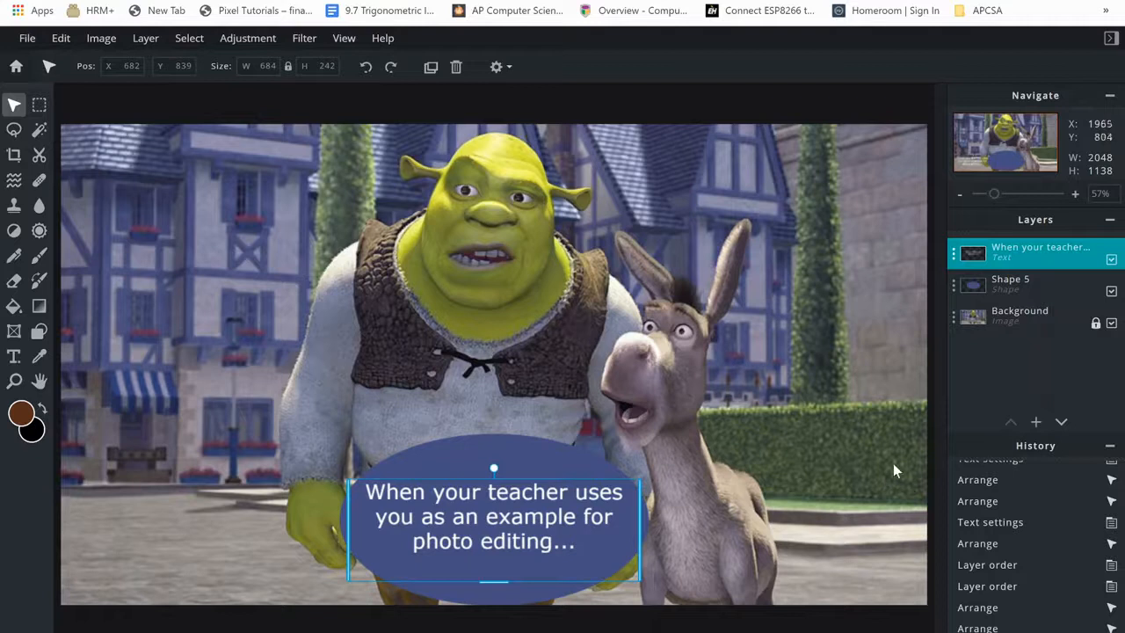
Try merging the text layer down into the ellipse layer, and undo the merge
{"action": "left_click", "coordinate": [1004, 283]}
{"action": "left_click", "coordinate": [1009, 252]}
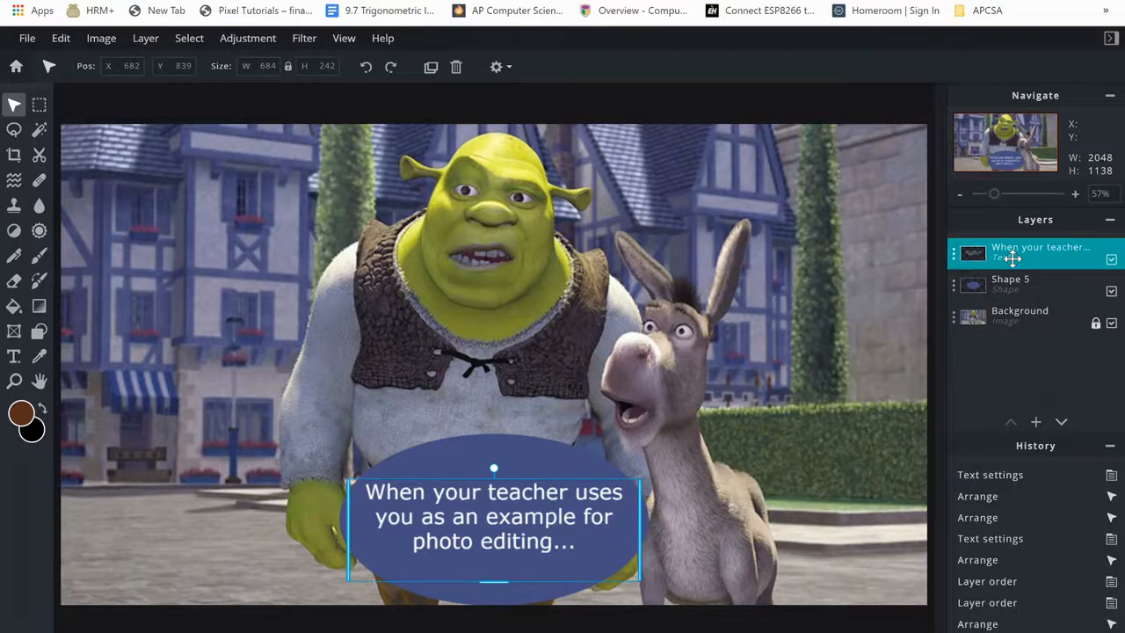
{"action": "left_click", "coordinate": [1013, 258]}
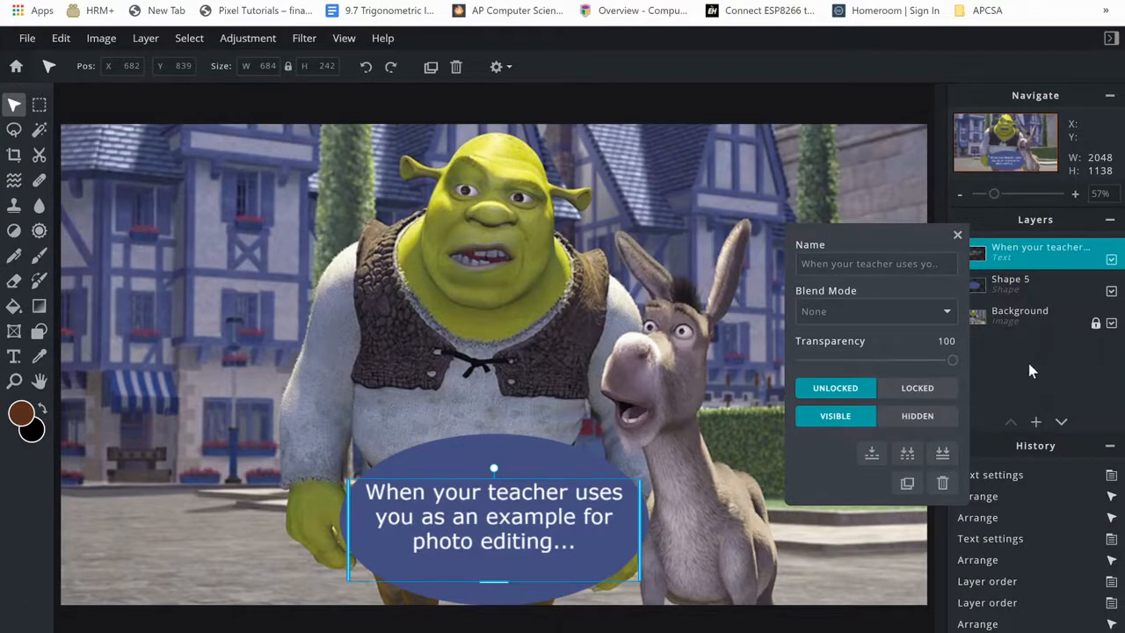
{"action": "left_click", "coordinate": [870, 457]}
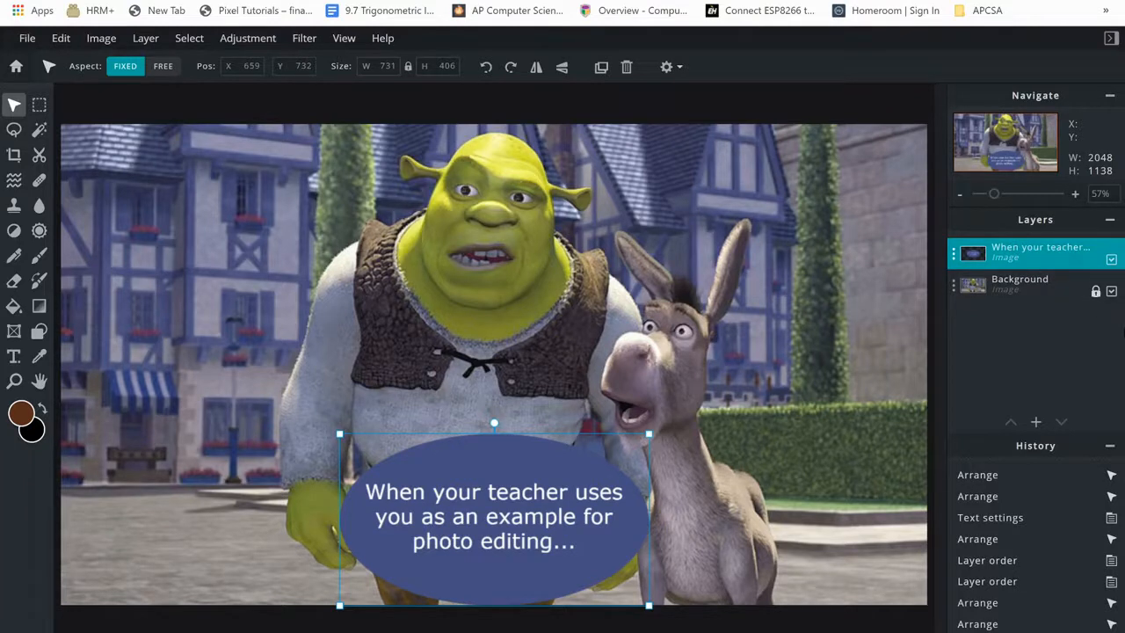
{"action": "key", "text": "ctrl+z"}
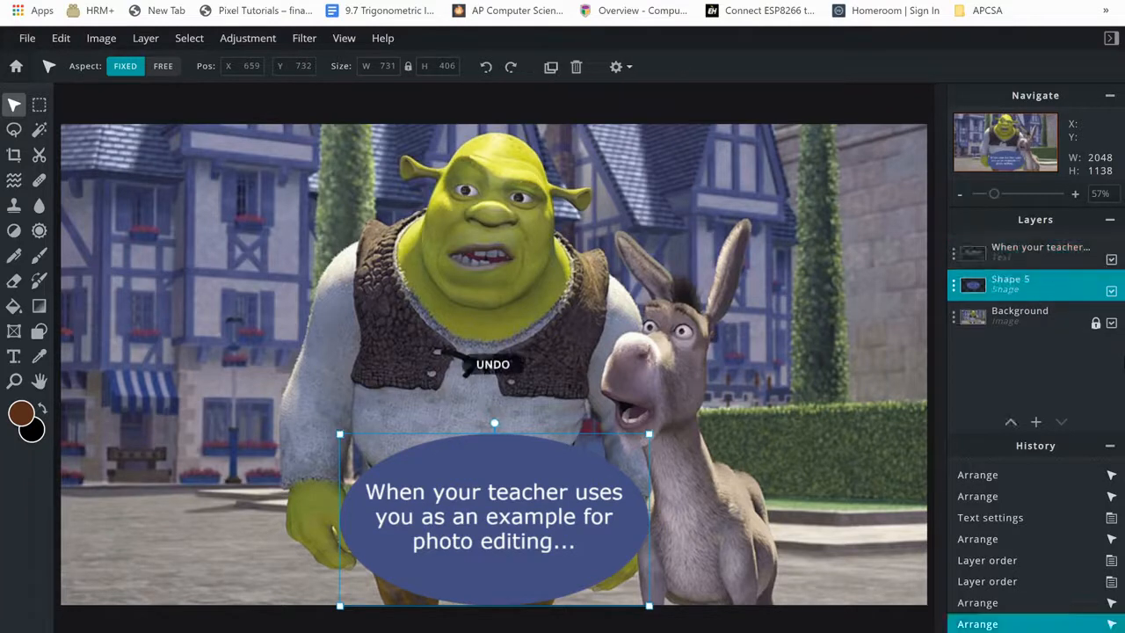
Hide the Background layer, try merging the visible layers, undo the merge and show the Background again
{"action": "left_click", "coordinate": [1112, 325]}
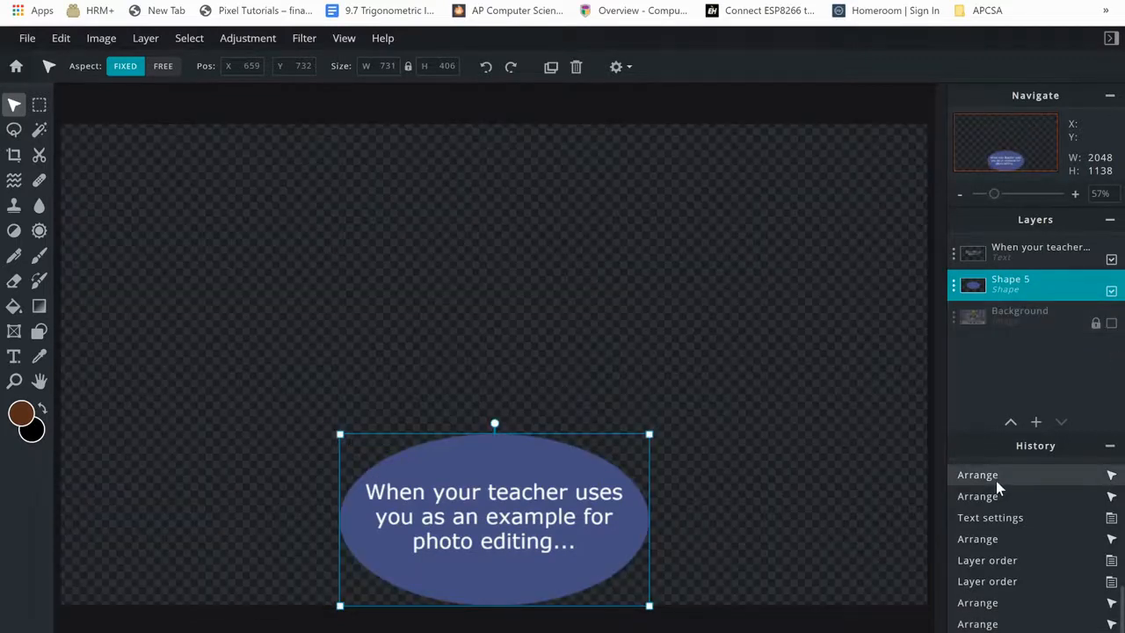
{"action": "left_click", "coordinate": [1017, 255]}
{"action": "left_click", "coordinate": [1017, 255]}
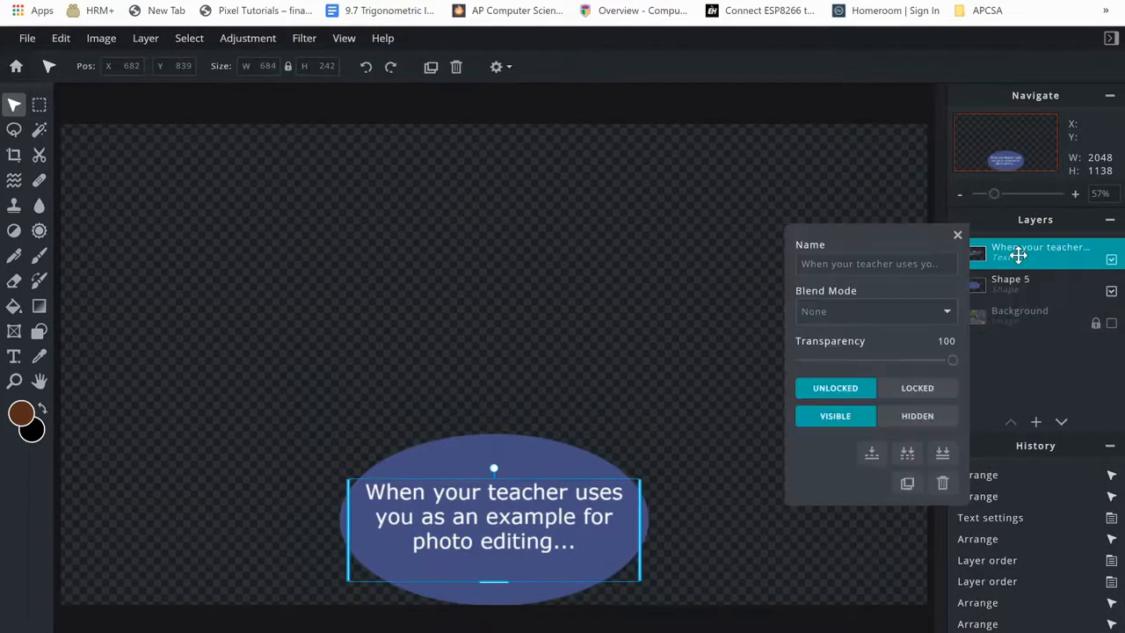
{"action": "left_click", "coordinate": [908, 456]}
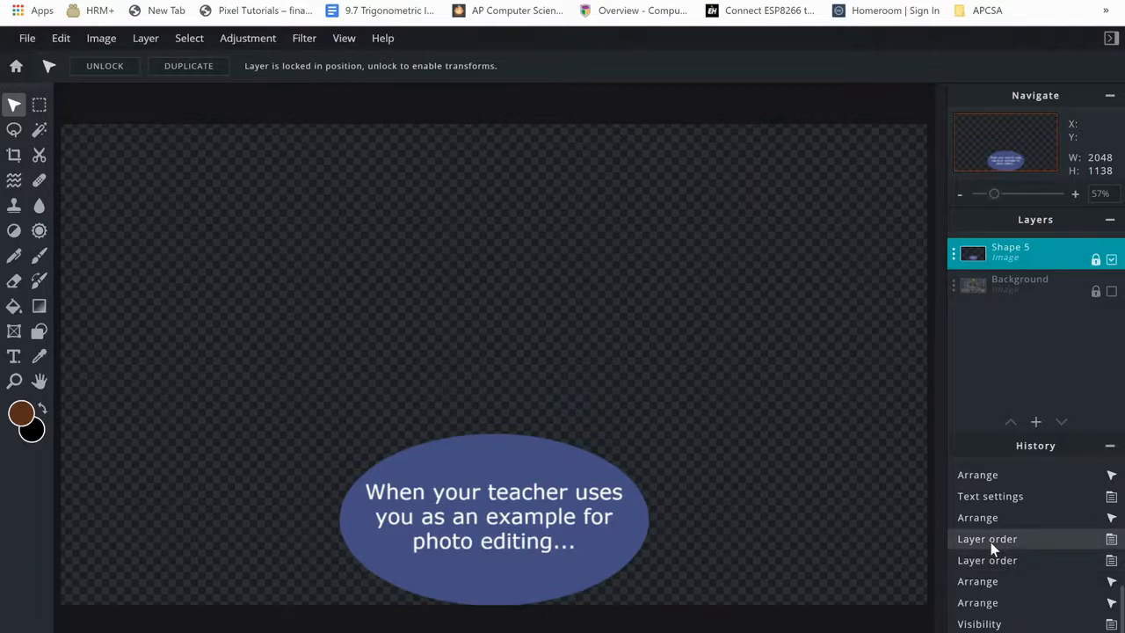
{"action": "key", "text": "ctrl+z"}
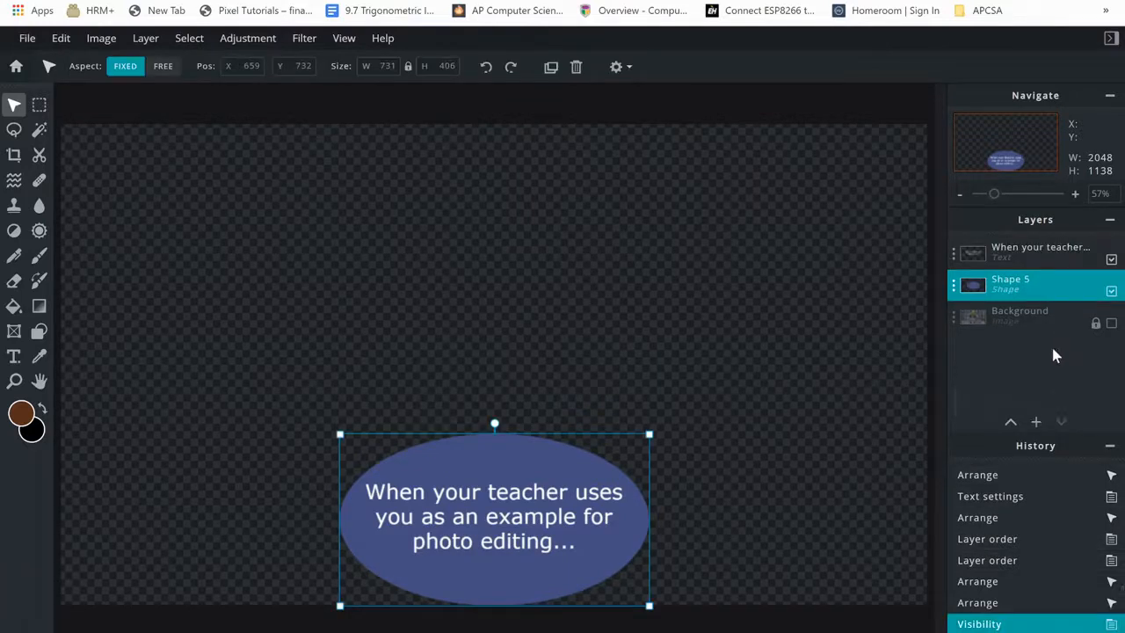
{"action": "left_click", "coordinate": [1111, 322]}
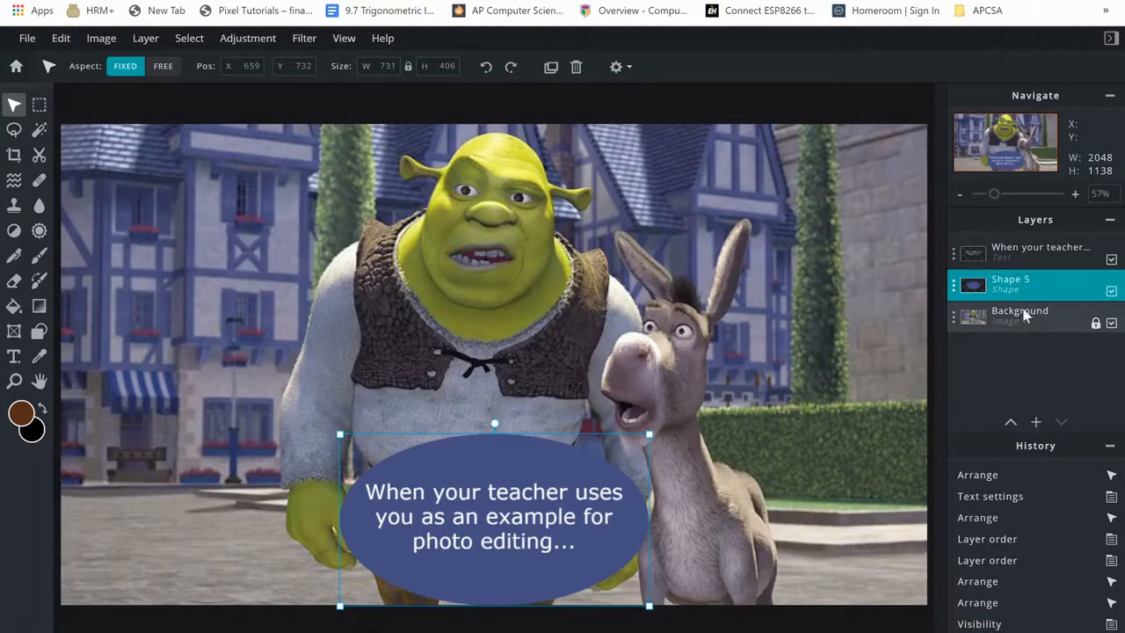
Try flattening all layers into a single image from the text layer's settings, and undo the flattening
{"action": "left_click", "coordinate": [1010, 250]}
{"action": "left_click", "coordinate": [1010, 250]}
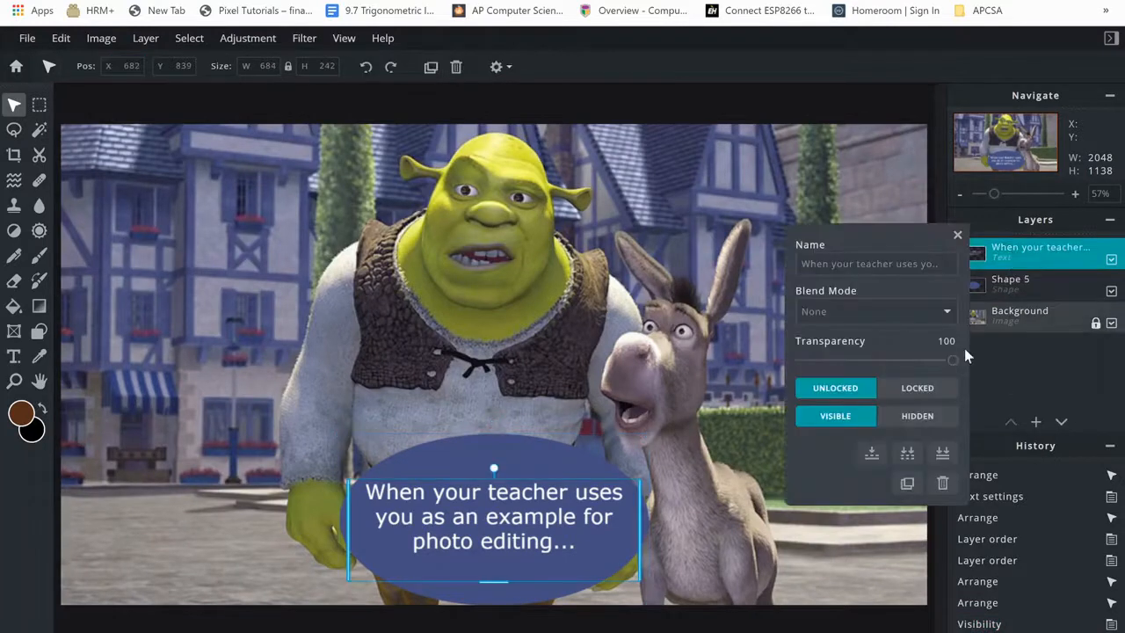
{"action": "left_click", "coordinate": [943, 455]}
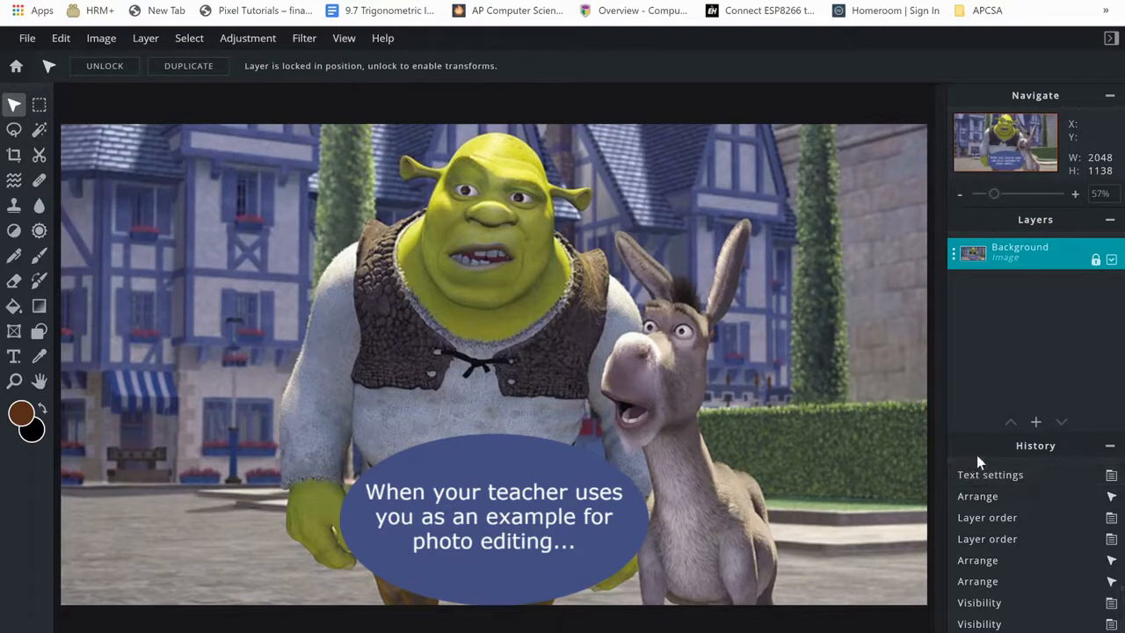
{"action": "left_click", "coordinate": [1033, 422]}
{"action": "key", "text": "ctrl+z"}
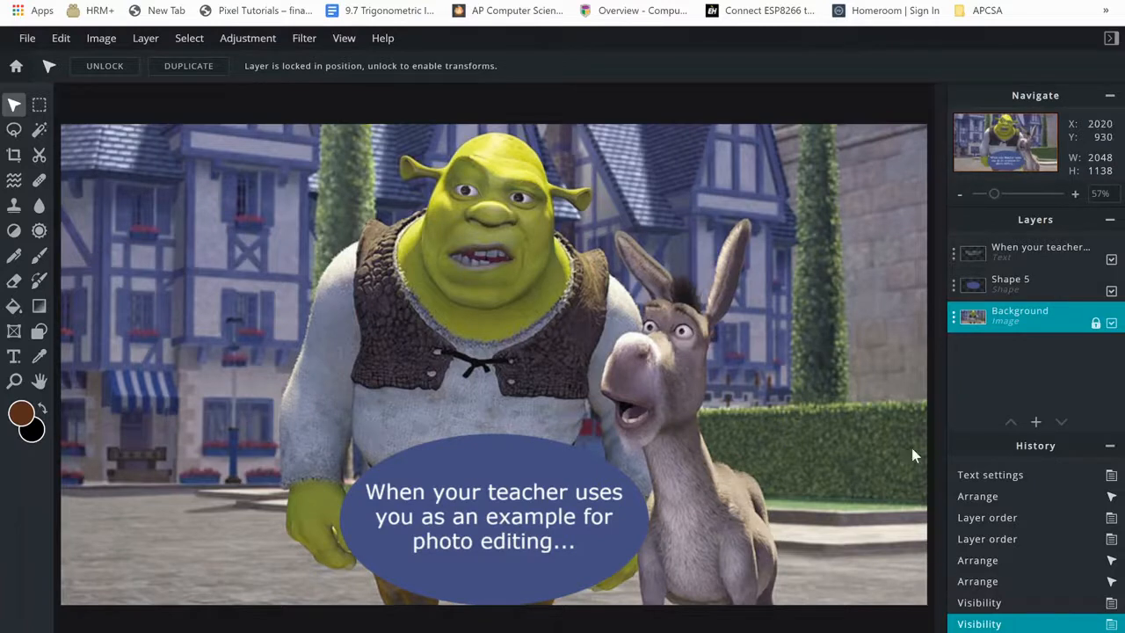
Merge the text layer down into the ellipse layer beneath it
{"action": "left_click", "coordinate": [988, 257]}
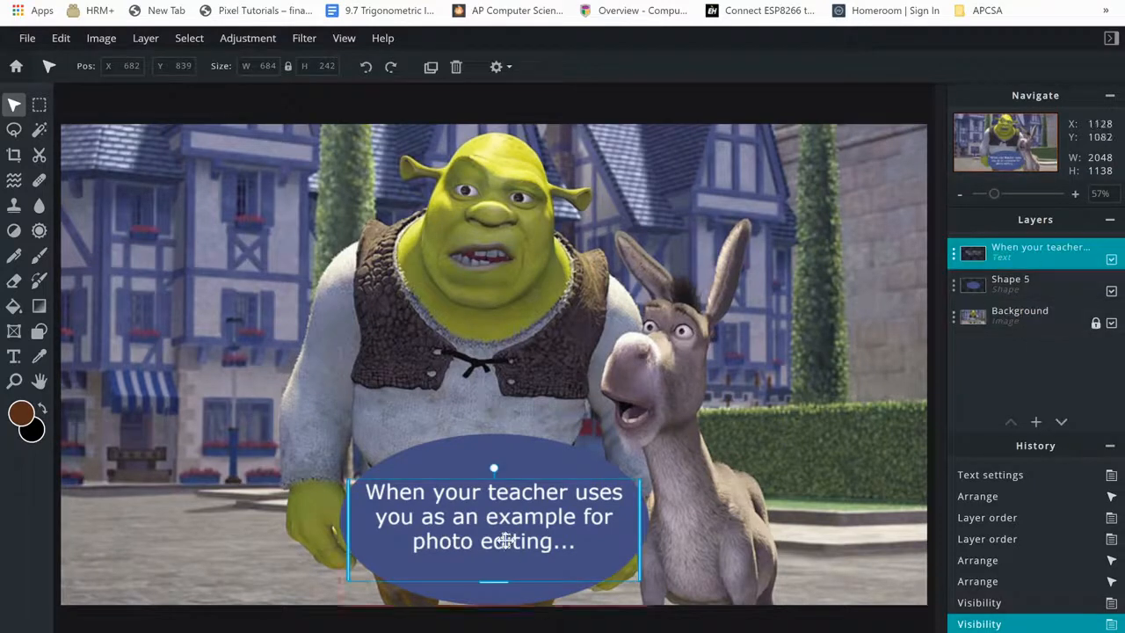
{"action": "left_click", "coordinate": [1030, 258]}
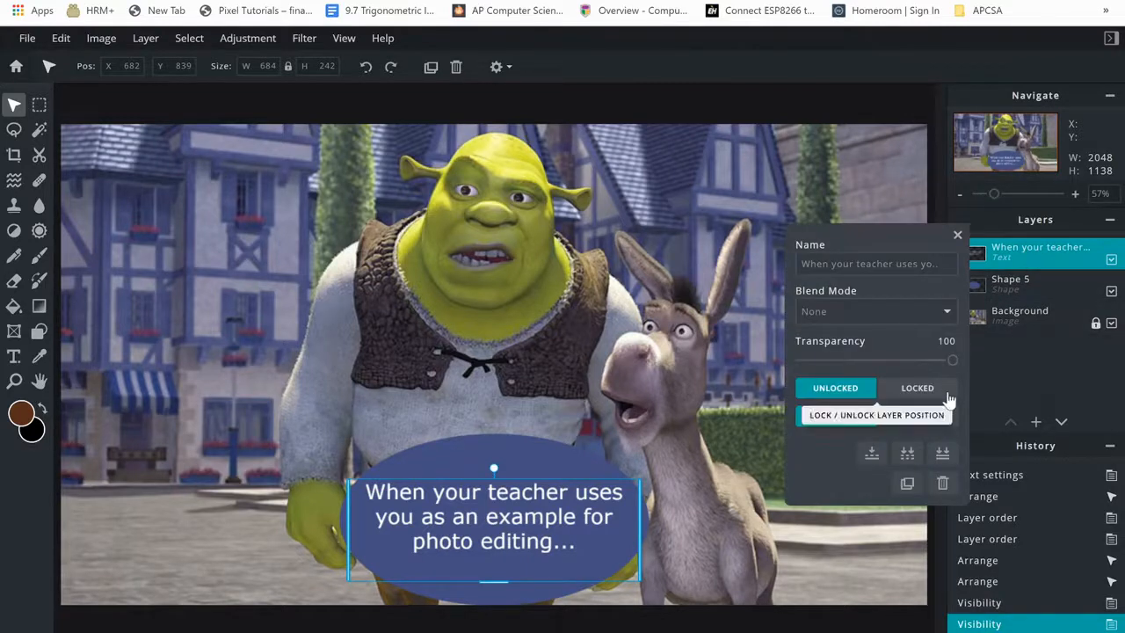
{"action": "left_click", "coordinate": [873, 455]}
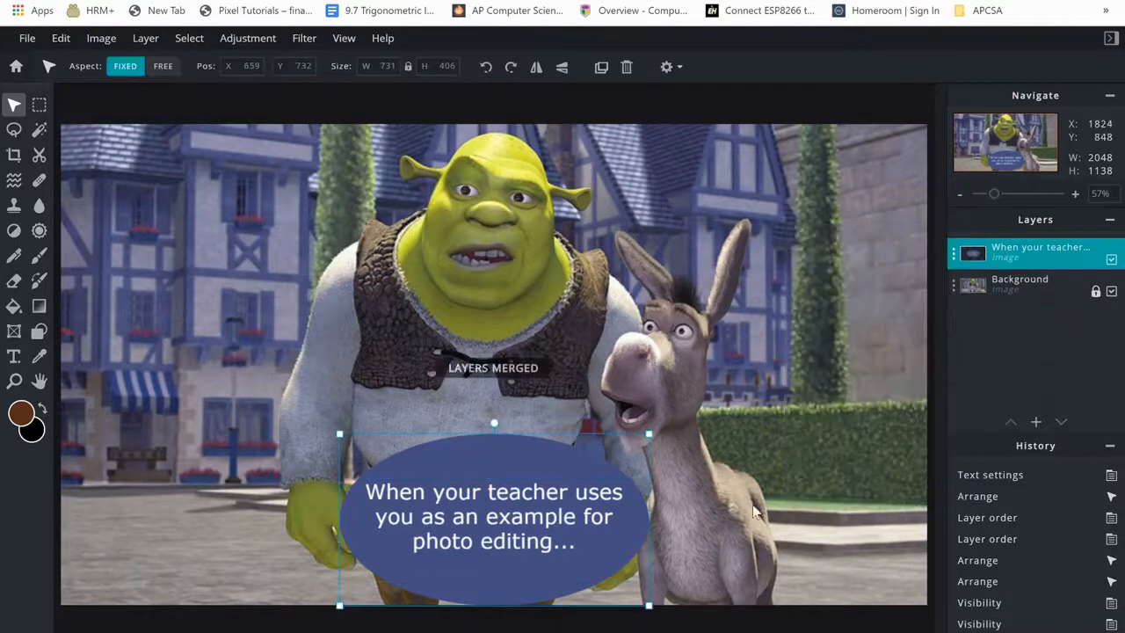
Rename the merged text and ellipse layer as Caption
{"action": "left_click", "coordinate": [1029, 255]}
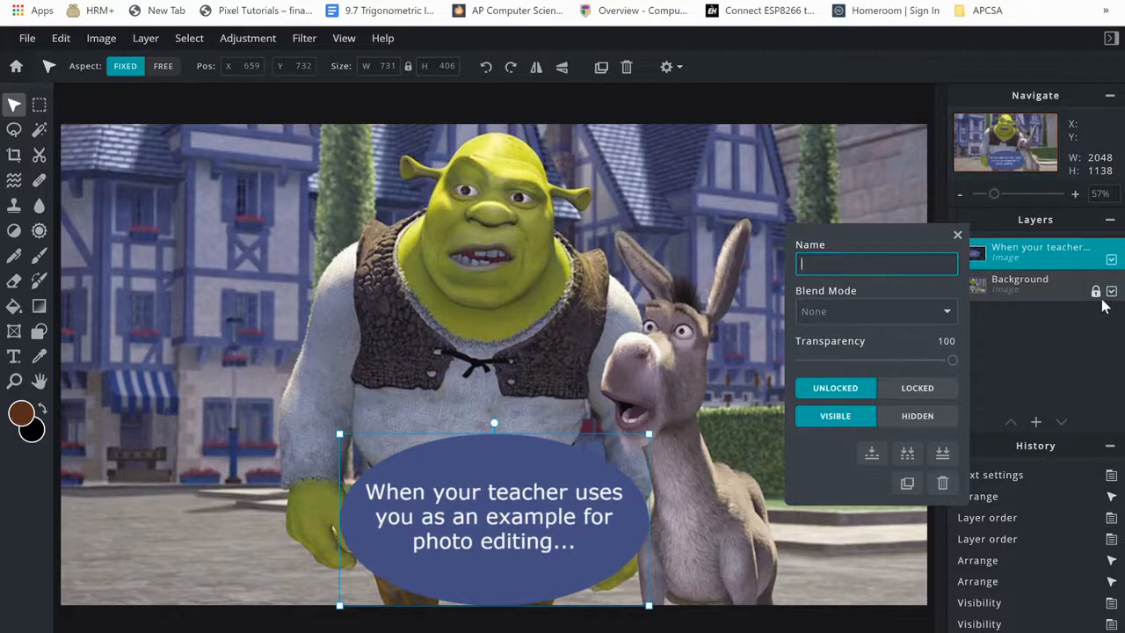
{"action": "type", "text": "Caption"}
{"action": "key", "text": "Return"}
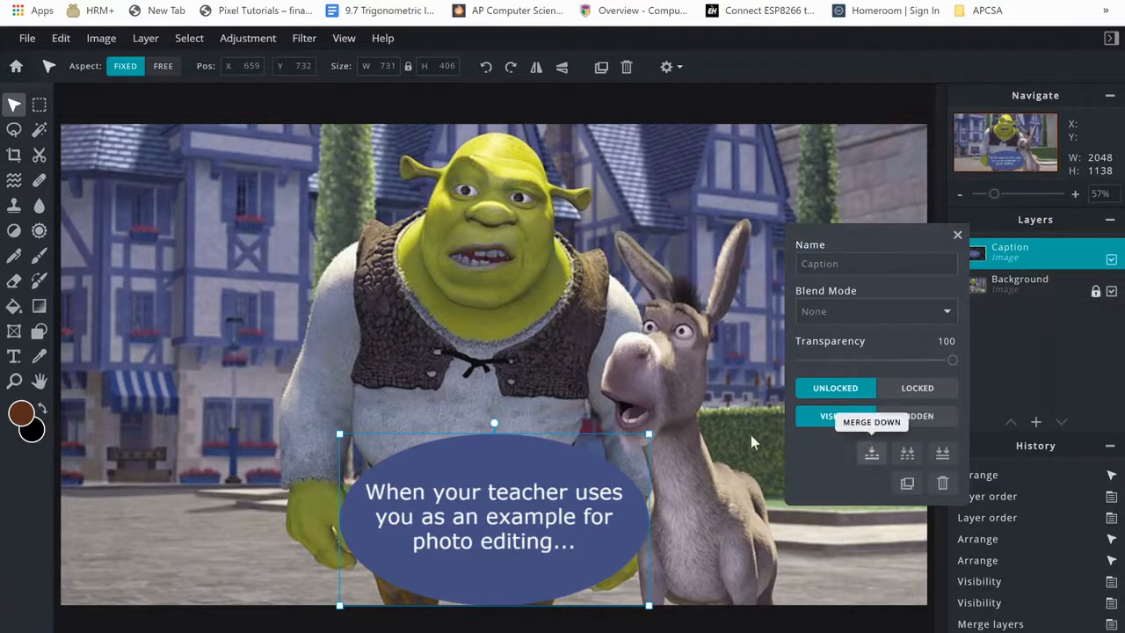
Lock the position of the Caption layer, and test the lock by selecting the ellipse on the canvas
{"action": "mouse_move", "coordinate": [951, 366]}
{"action": "left_mouse_down"}
{"action": "mouse_move", "coordinate": [802, 371]}
{"action": "mouse_move", "coordinate": [958, 365]}
{"action": "left_mouse_up"}
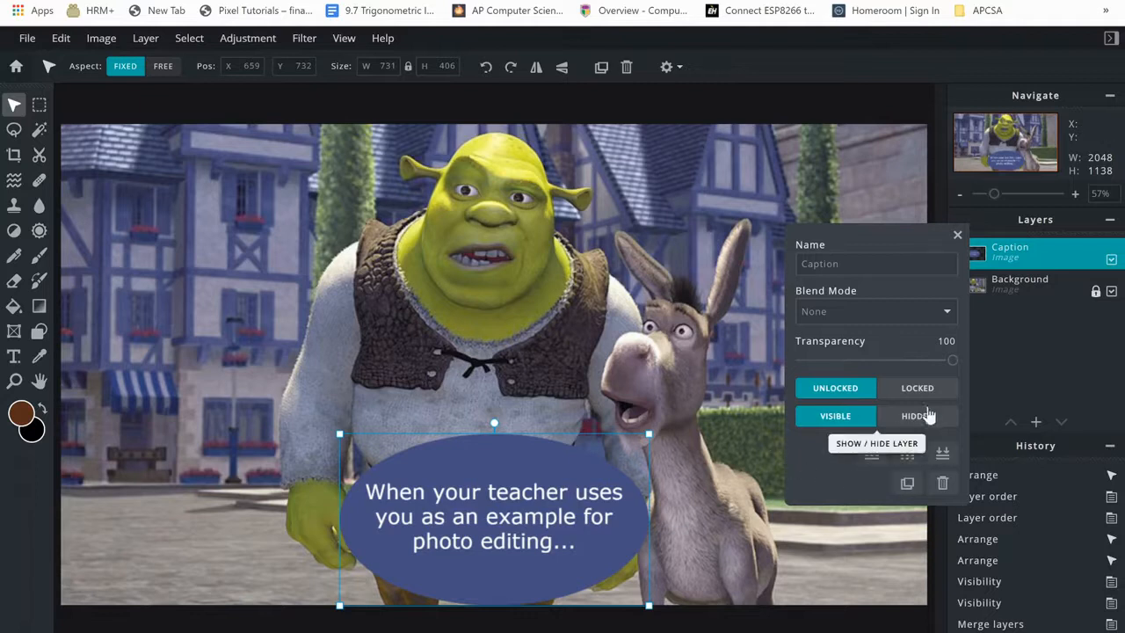
{"action": "left_click", "coordinate": [937, 399]}
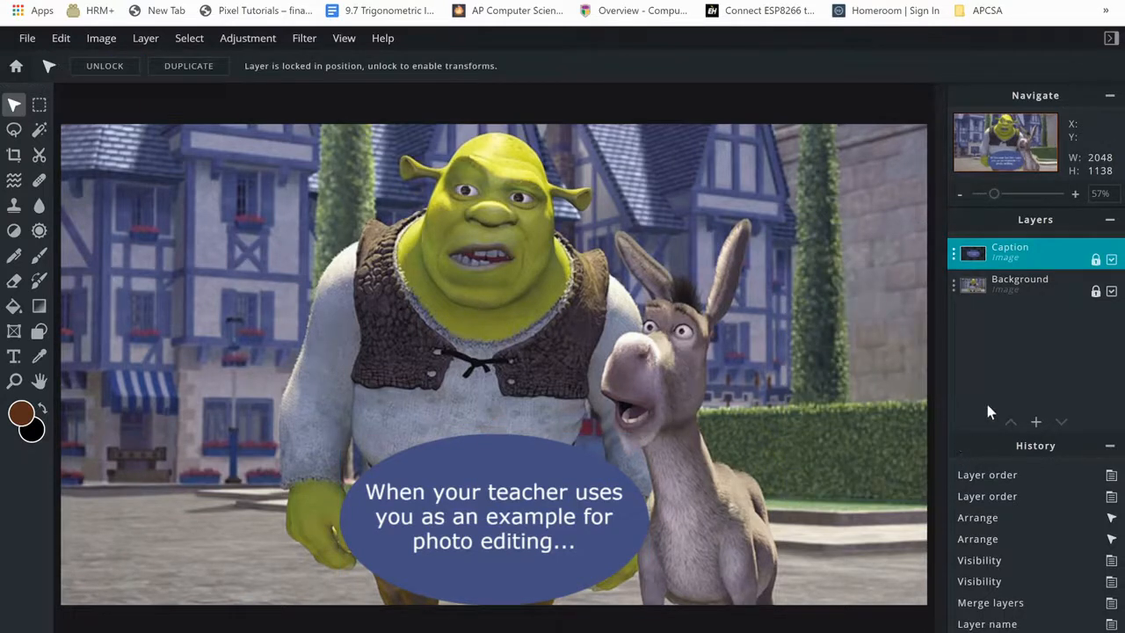
{"action": "left_click", "coordinate": [493, 513]}
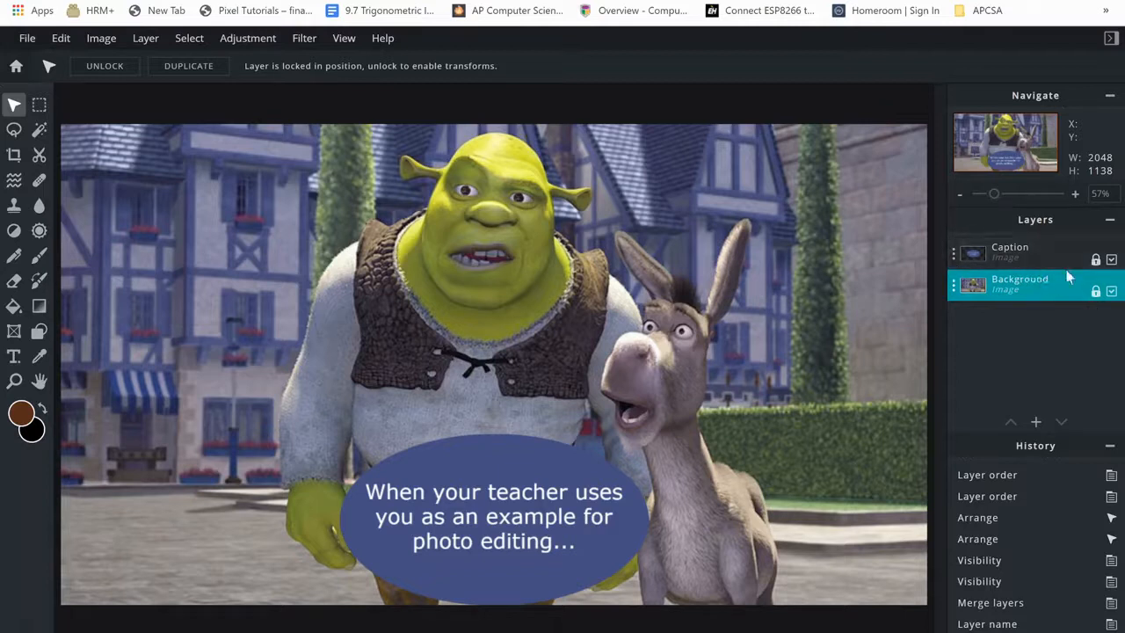
{"action": "left_click", "coordinate": [1095, 266]}
{"action": "left_click", "coordinate": [1096, 261]}
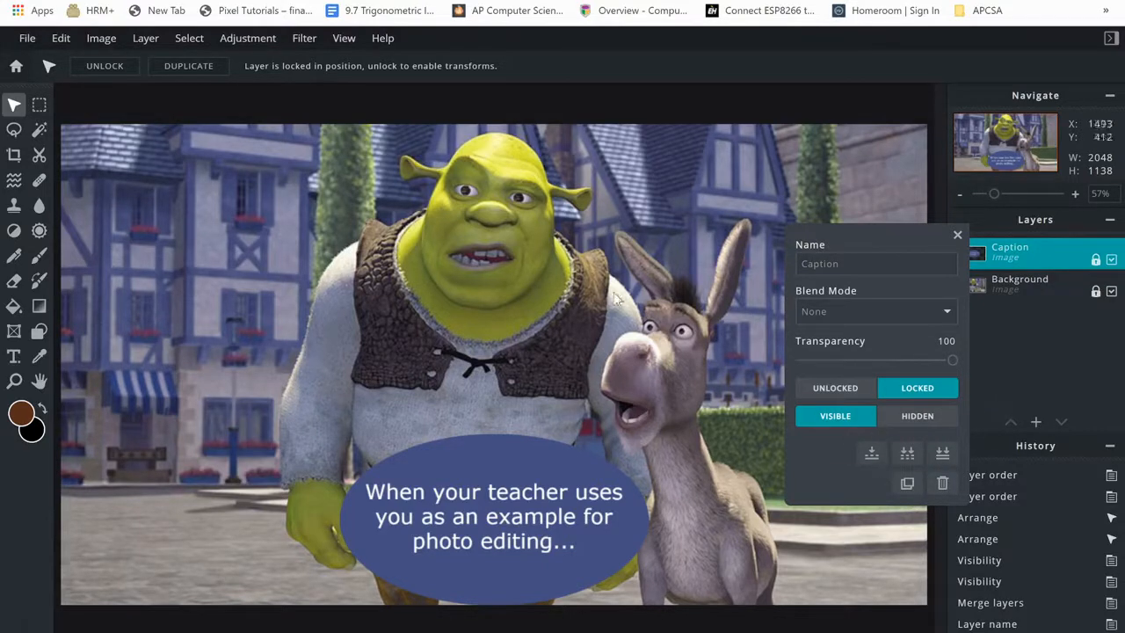
{"action": "left_click", "coordinate": [615, 244]}
Add the photo IMG_20210228_150608879 as an image layer above the Background, and hide the Caption layer
{"action": "mouse_move", "coordinate": [1033, 421]}
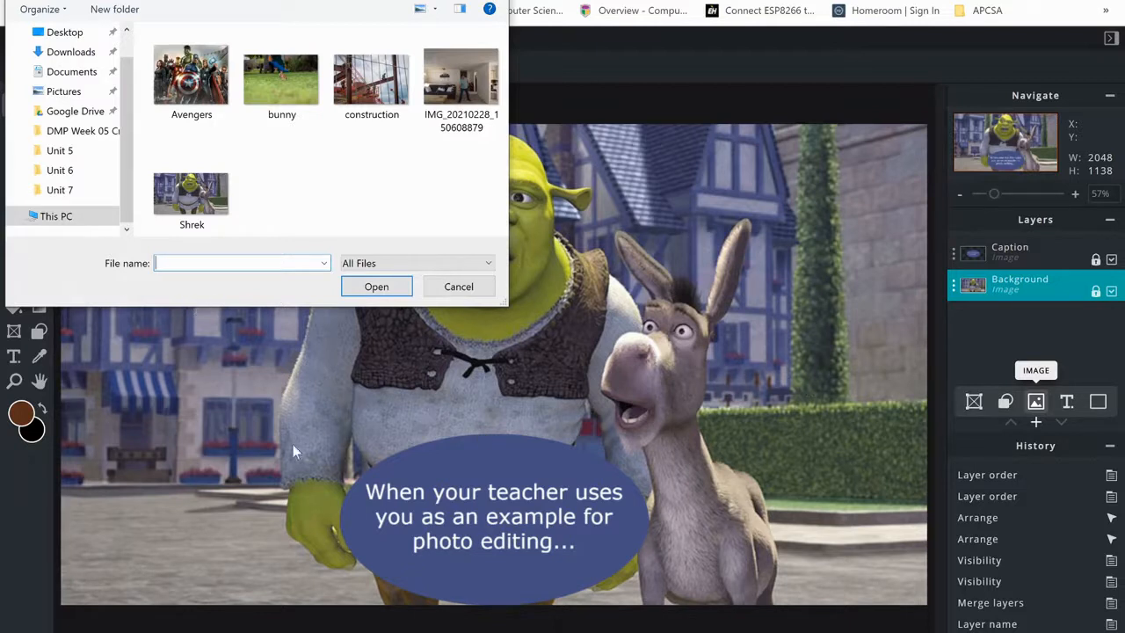
{"action": "double_click", "coordinate": [465, 101]}
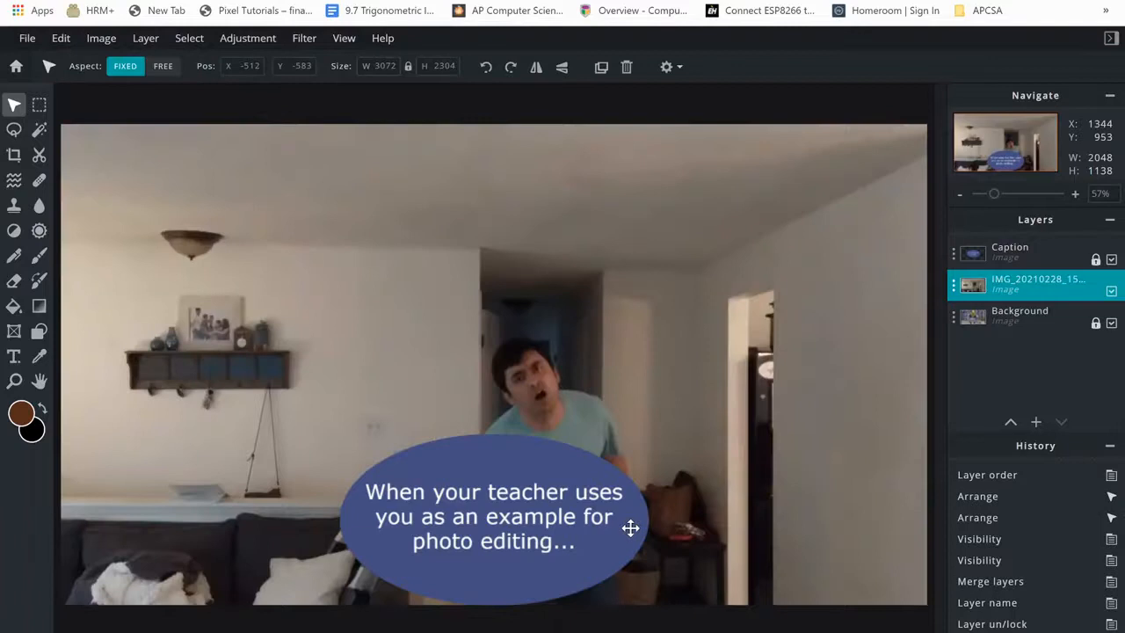
{"action": "left_click", "coordinate": [1111, 259]}
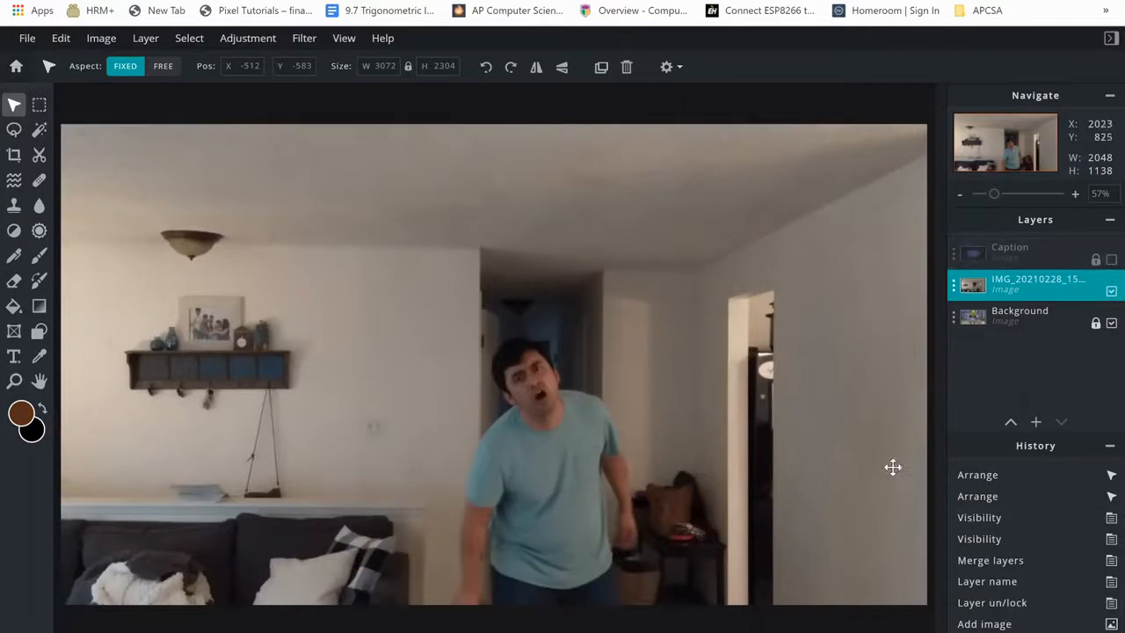
Shrink the added photo to about 2547 by 1910 pixels and position it so the standing man fits within the canvas
{"action": "scroll", "coordinate": [624, 442], "scroll_direction": "down", "scroll_amount": 1}
{"action": "scroll", "coordinate": [626, 443], "scroll_direction": "down", "scroll_amount": 1}
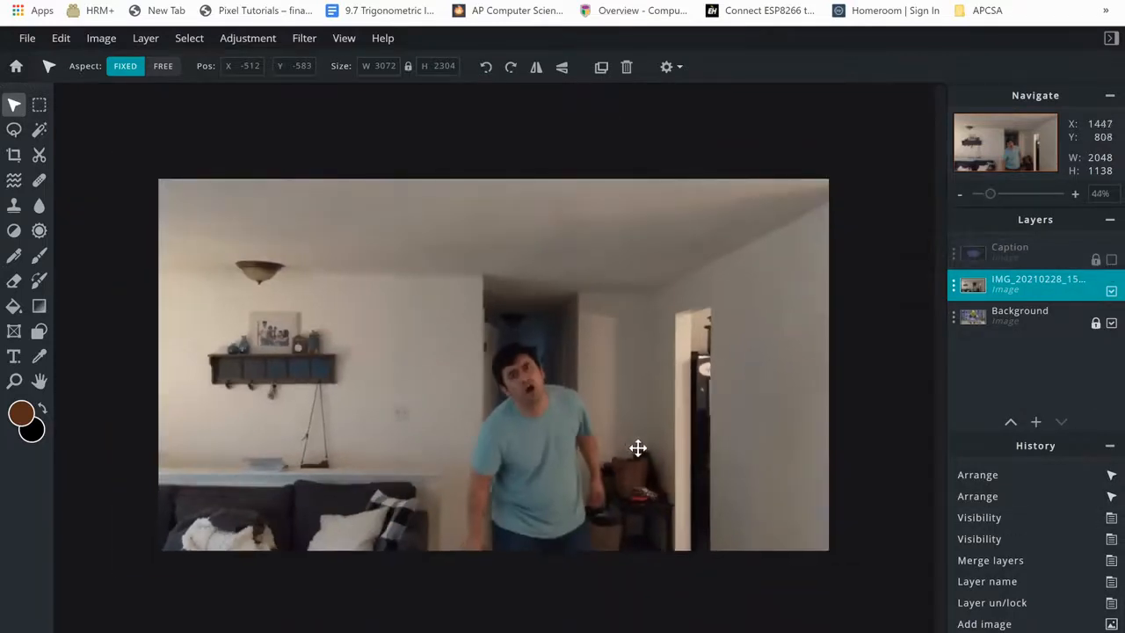
{"action": "left_click_drag", "start_coordinate": [680, 458], "coordinate": [756, 356]}
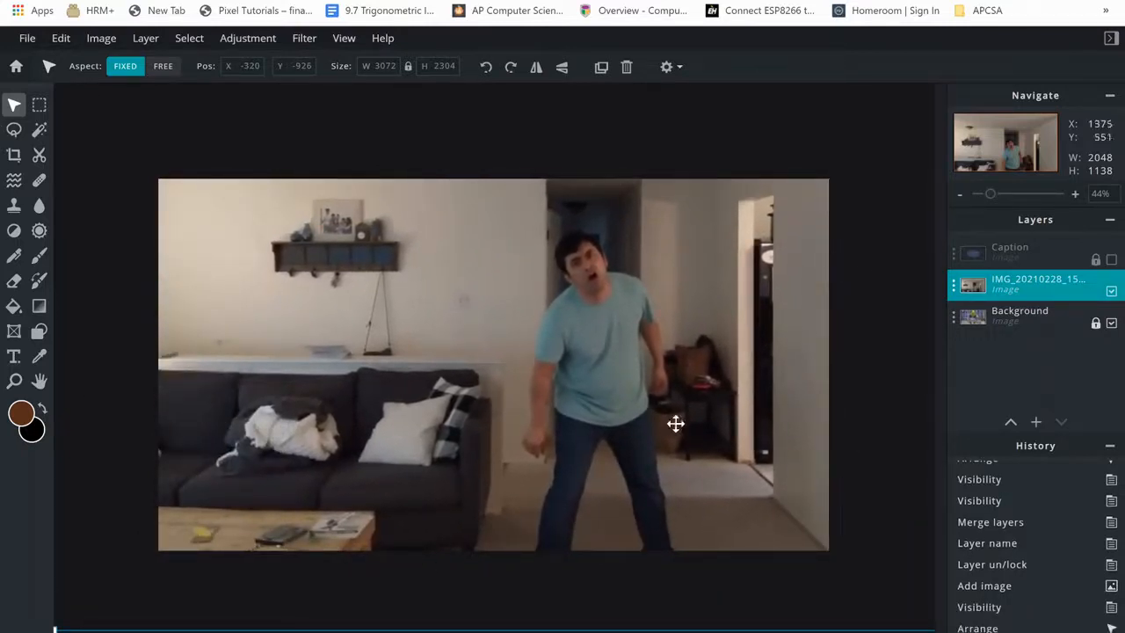
{"action": "left_click_drag", "start_coordinate": [693, 432], "coordinate": [627, 375]}
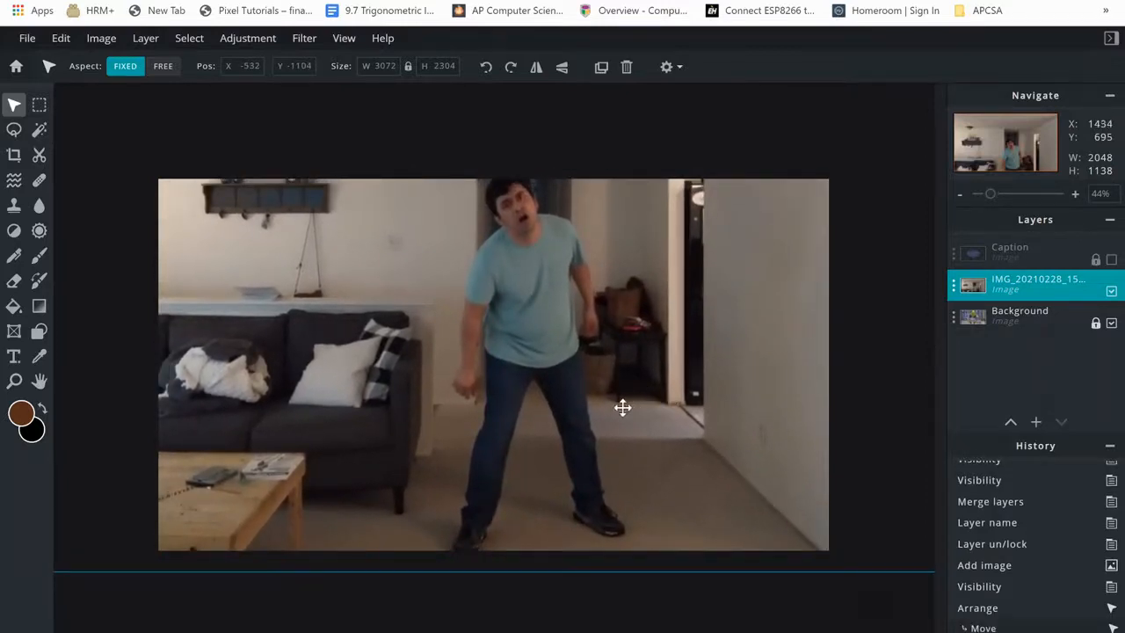
{"action": "scroll", "coordinate": [610, 411], "scroll_direction": "down", "scroll_amount": 2}
{"action": "scroll", "coordinate": [598, 411], "scroll_direction": "down", "scroll_amount": 2}
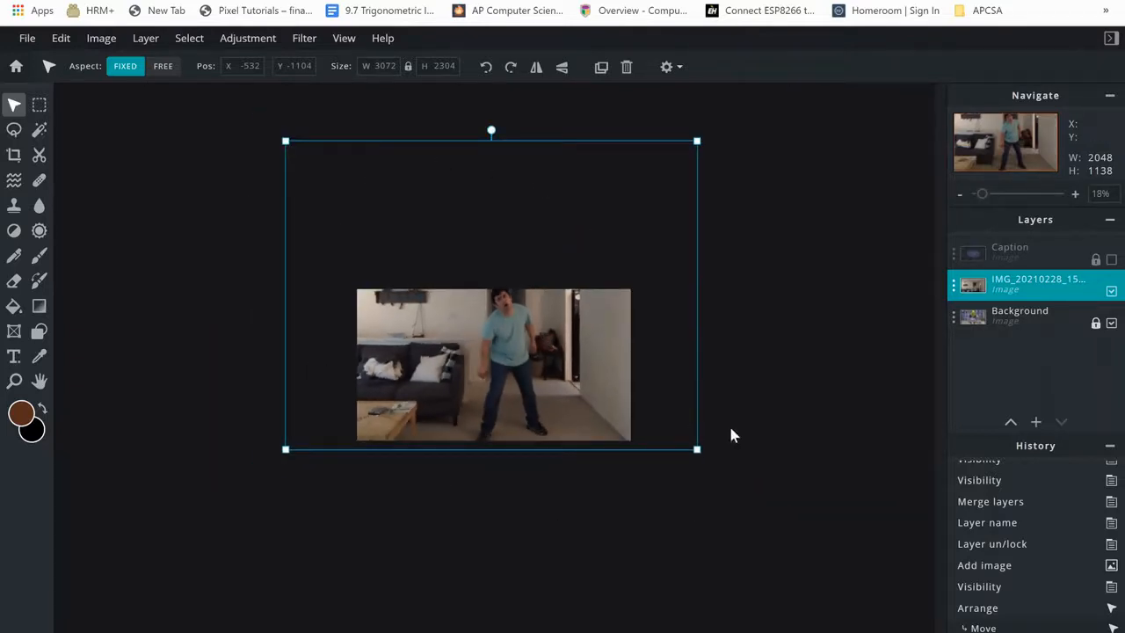
{"action": "left_click_drag", "start_coordinate": [699, 452], "coordinate": [624, 420]}
{"action": "left_click_drag", "start_coordinate": [555, 349], "coordinate": [550, 389]}
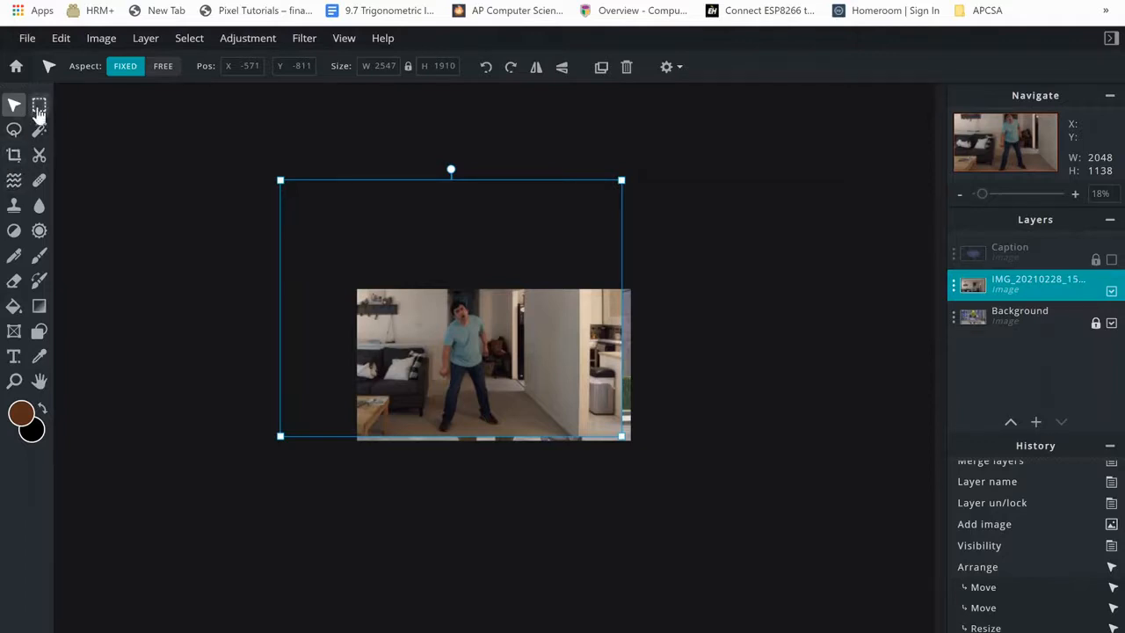
Select a rectangle of about 466 by 1012 pixels around the standing man with the Marquee tool, and cut it from the photo
{"action": "key", "text": "m"}
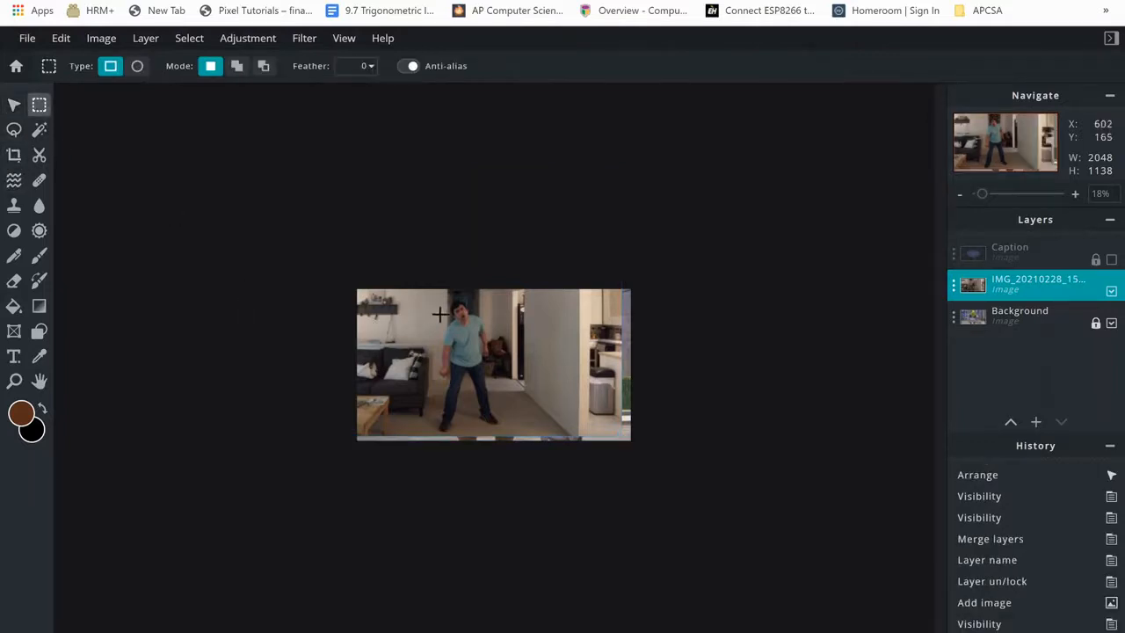
{"action": "left_click_drag", "start_coordinate": [438, 299], "coordinate": [501, 434]}
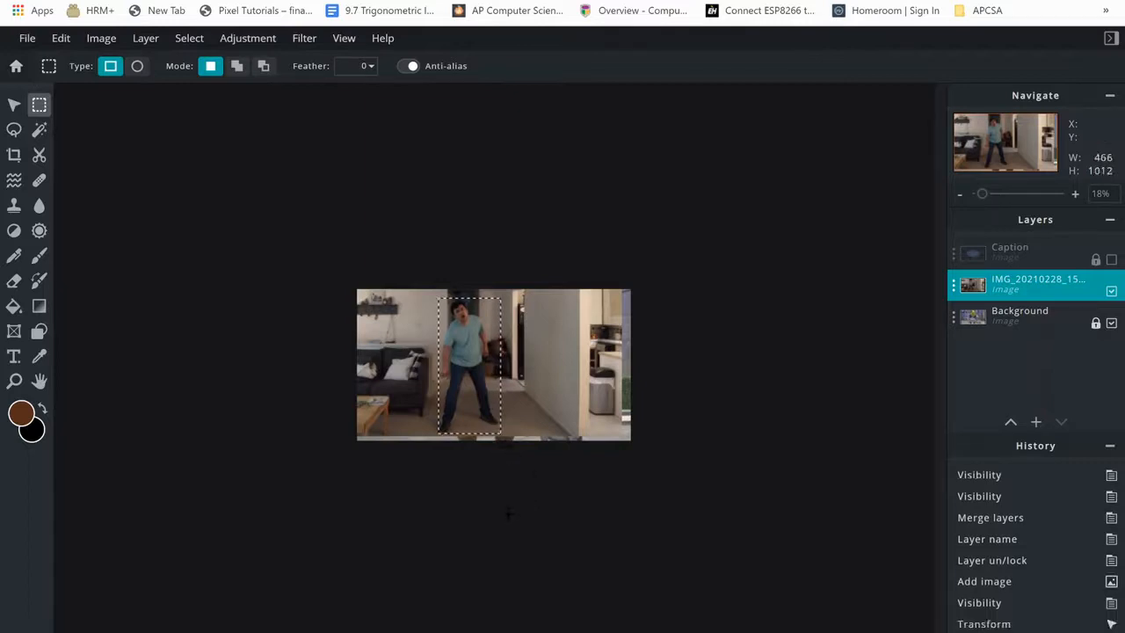
{"action": "key", "text": "ctrl+x"}
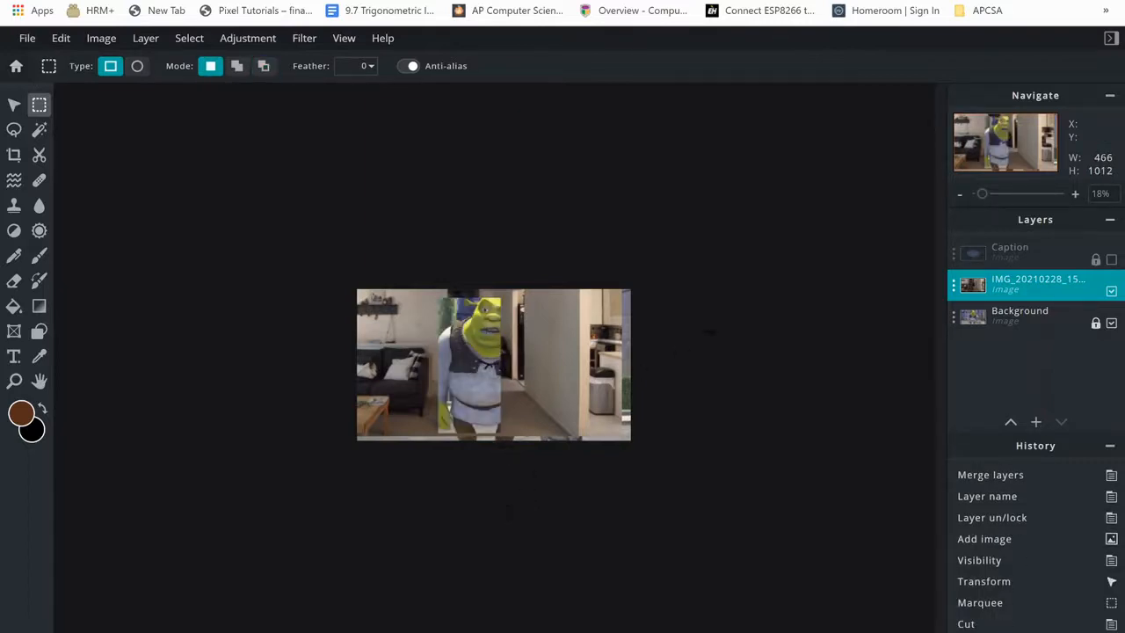
Delete the remaining photo layer, and paste the cut-out man as a new layer over the Background
{"action": "left_click", "coordinate": [1063, 286]}
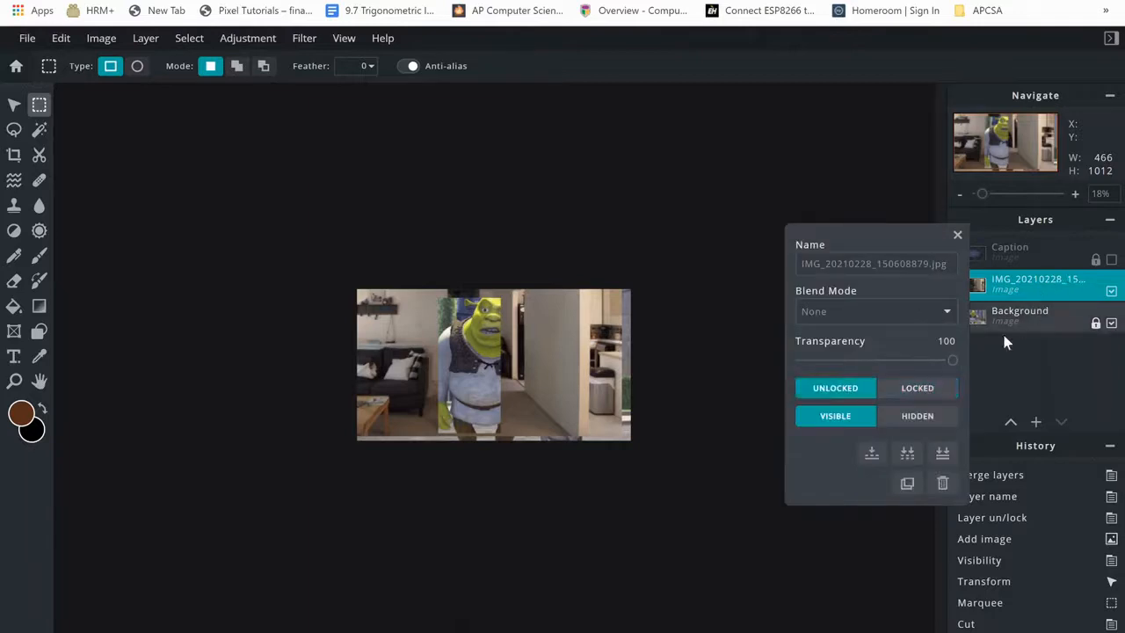
{"action": "left_click", "coordinate": [943, 483]}
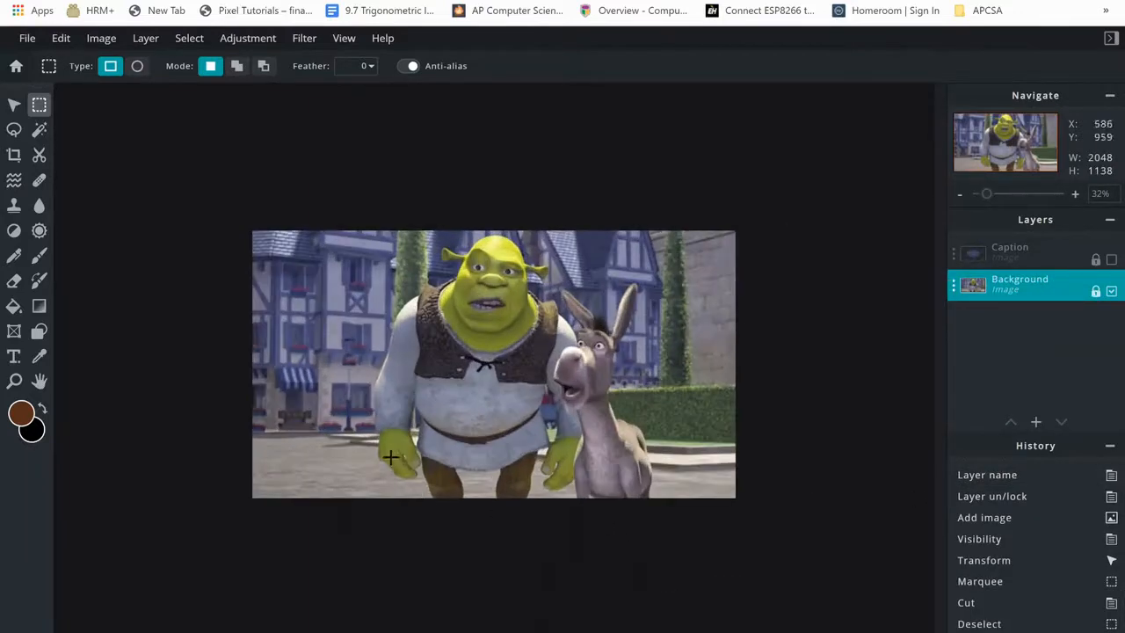
{"action": "scroll", "coordinate": [351, 444], "scroll_direction": "up", "scroll_amount": 1}
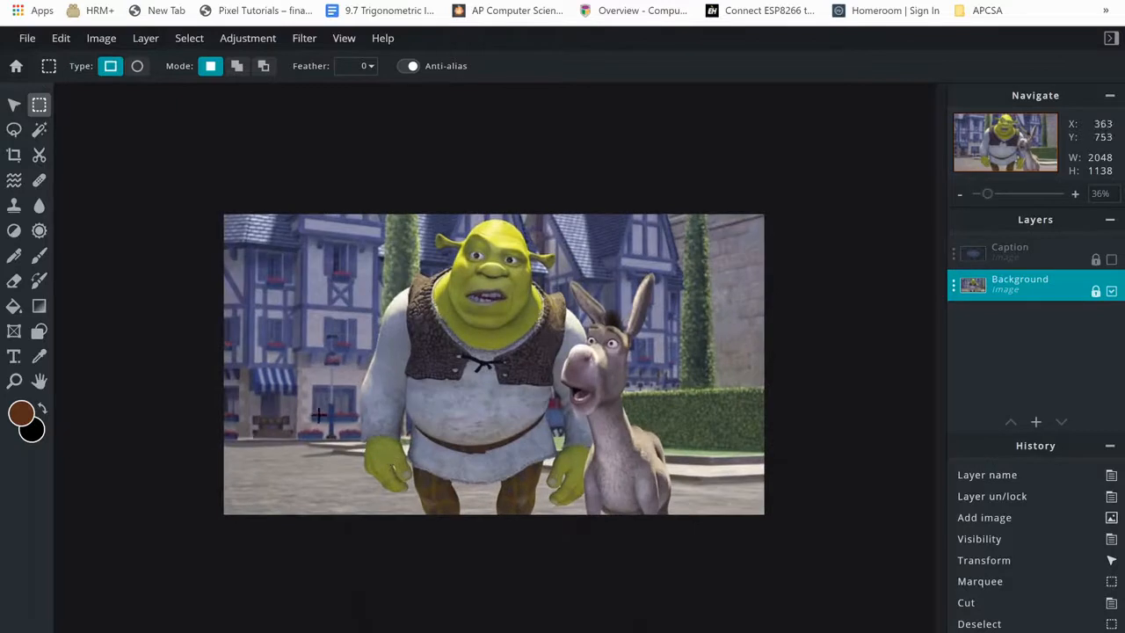
{"action": "left_click", "coordinate": [58, 38]}
{"action": "left_click", "coordinate": [98, 167]}
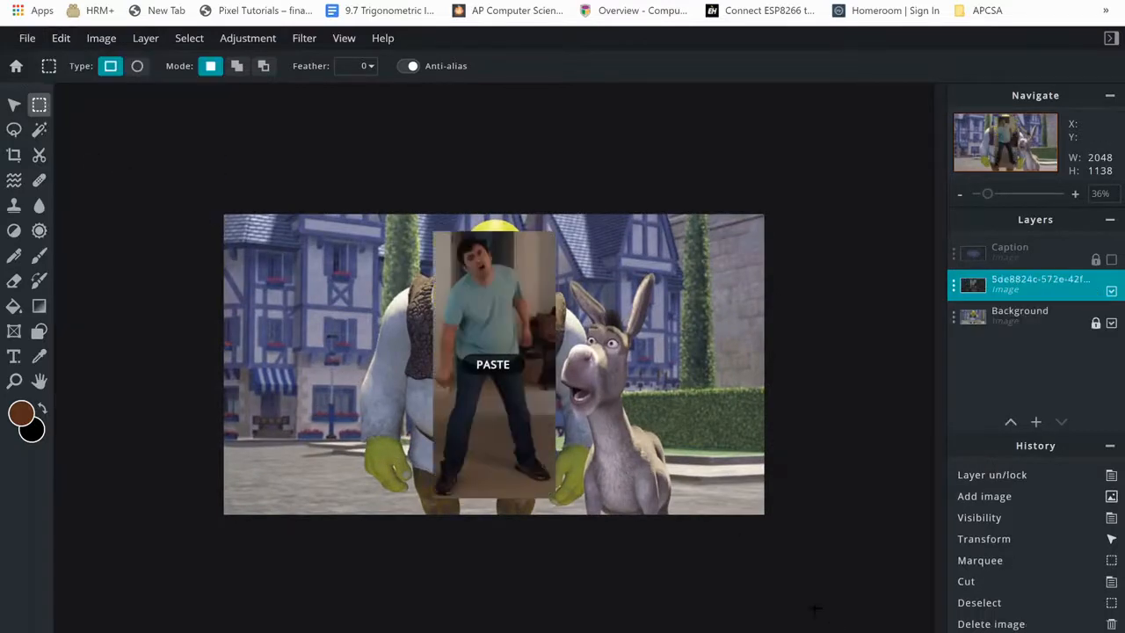
{"action": "left_click_drag", "start_coordinate": [506, 424], "coordinate": [480, 434]}
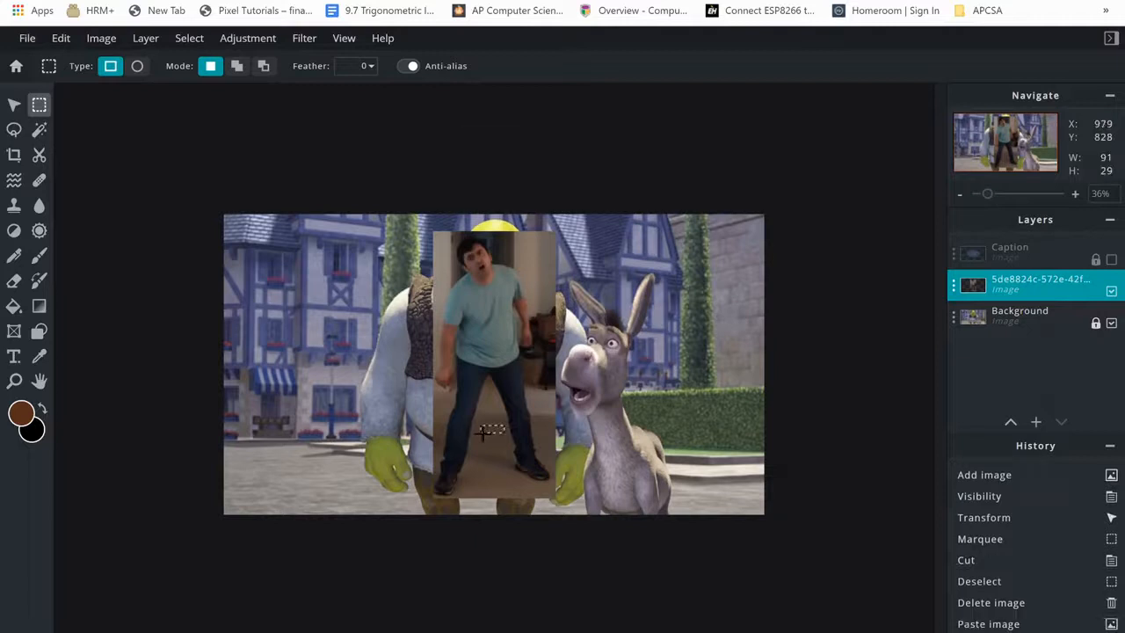
Rename the pasted cut-out layer with the teacher's abbreviated name, and close the layer settings
{"action": "left_click", "coordinate": [1017, 286]}
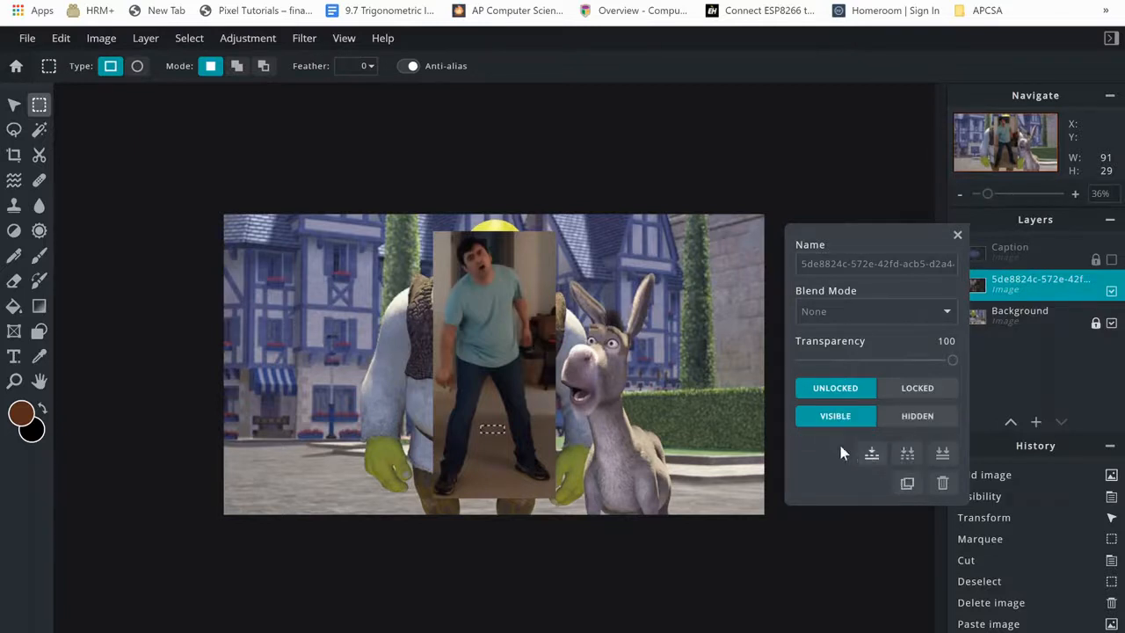
{"action": "left_click", "coordinate": [853, 263]}
{"action": "left_click_drag", "start_coordinate": [800, 263], "coordinate": [1019, 262]}
{"action": "key", "text": "BackSpace"}
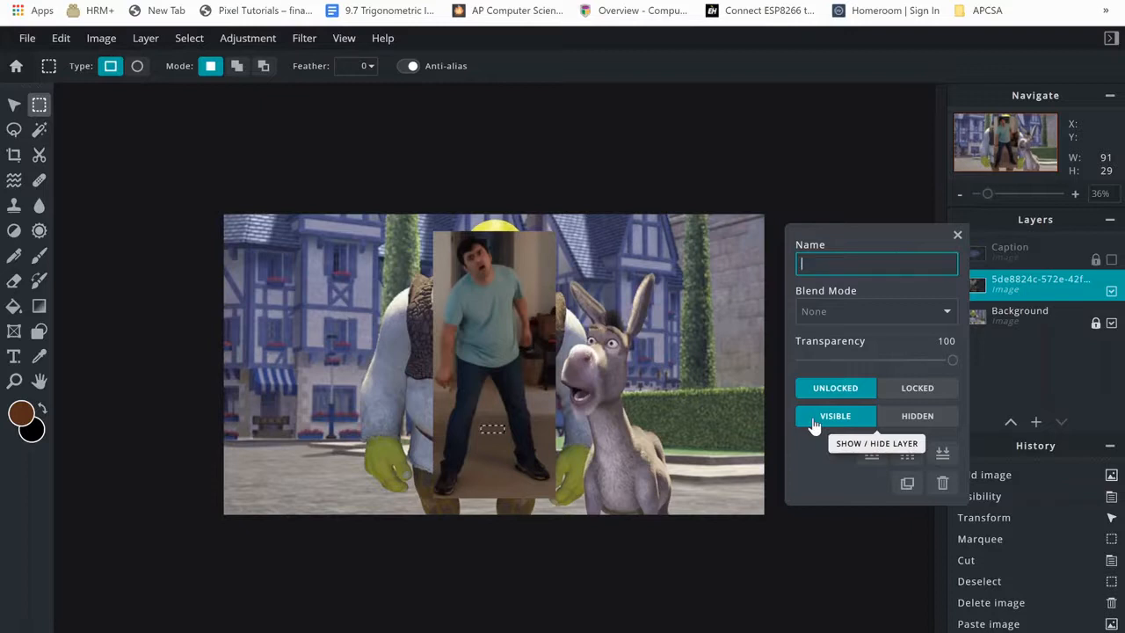
{"action": "type", "text": "Mr. P"}
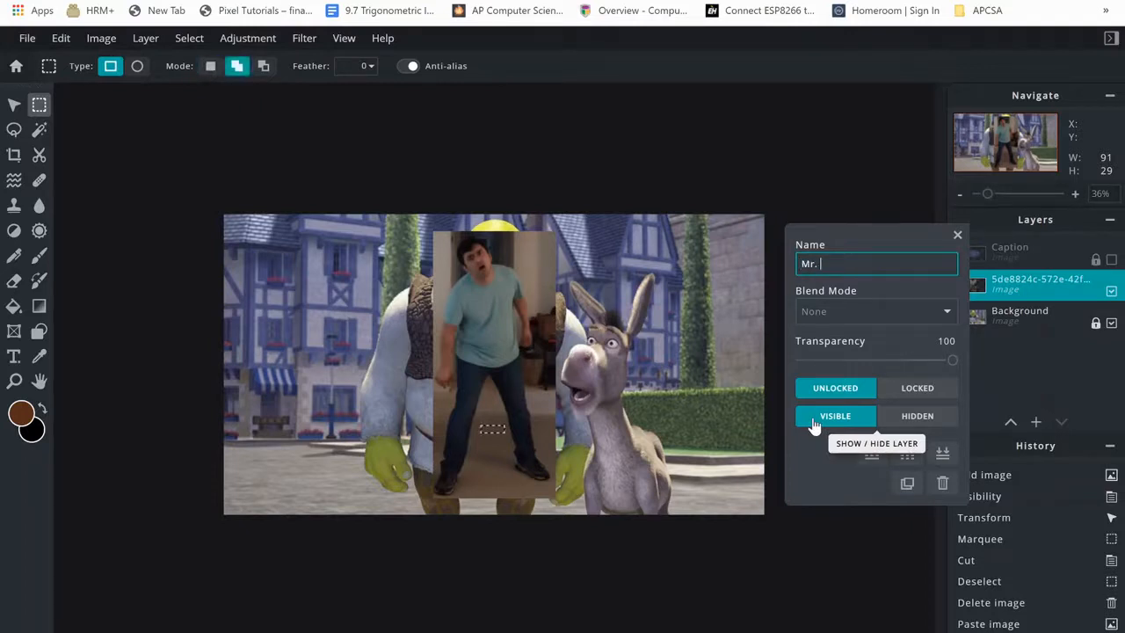
{"action": "left_click", "coordinate": [822, 482]}
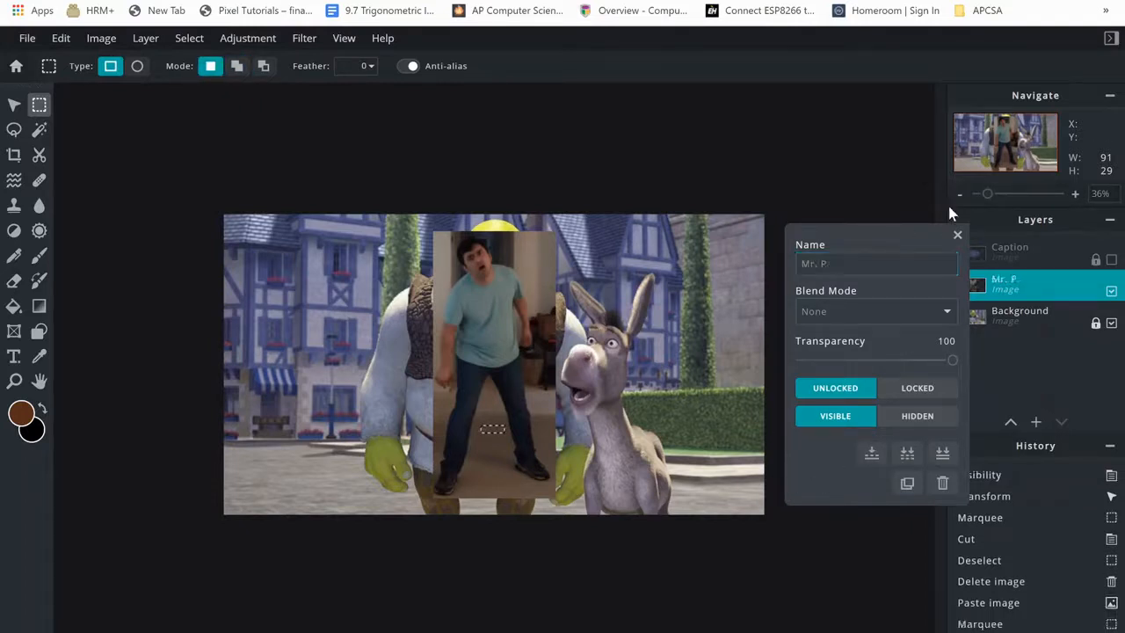
{"action": "left_click", "coordinate": [957, 235]}
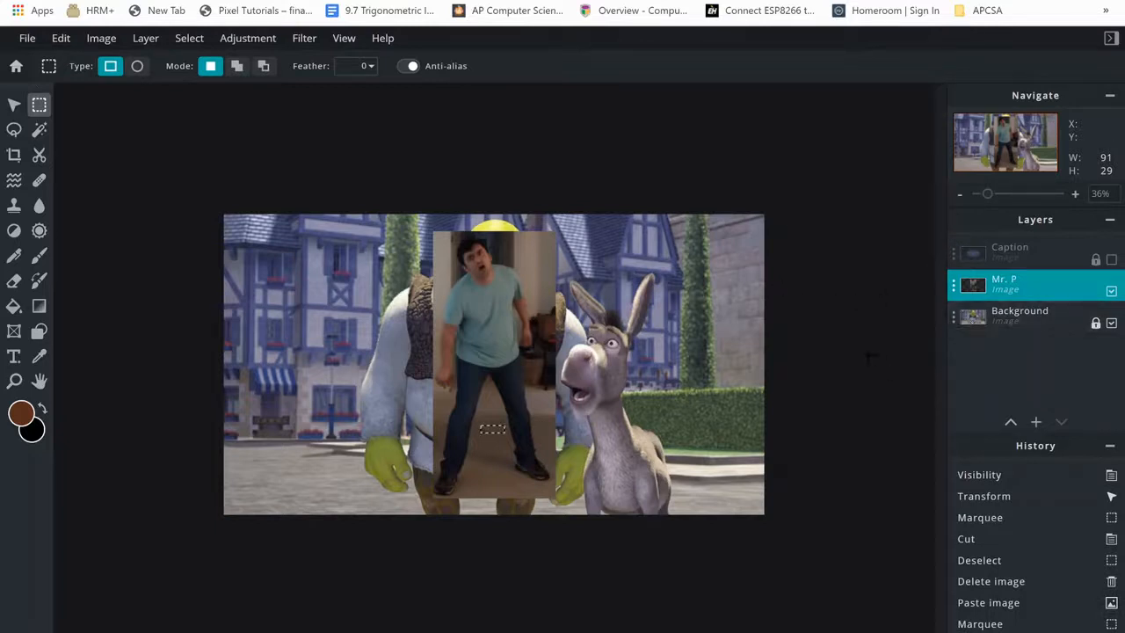
Move the cut-out man beside Shrek, enlarge him to about 606 by 1316 pixels, and position him at about X 181, Y 158
{"action": "left_click", "coordinate": [14, 104]}
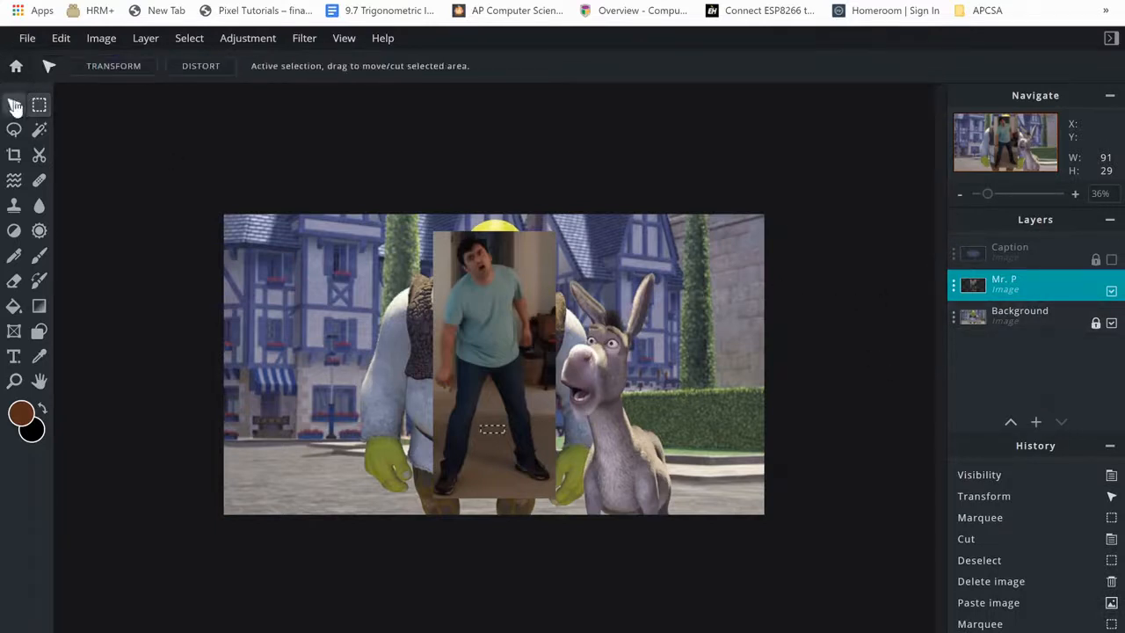
{"action": "left_click", "coordinate": [396, 349]}
{"action": "left_click", "coordinate": [376, 338]}
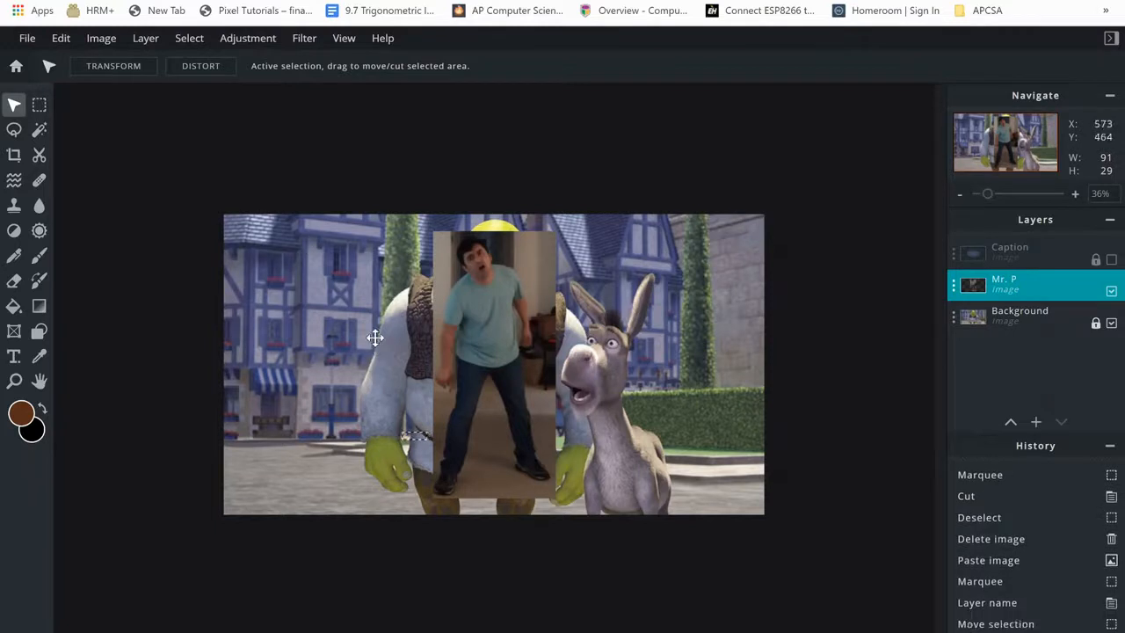
{"action": "left_click_drag", "start_coordinate": [466, 364], "coordinate": [308, 379]}
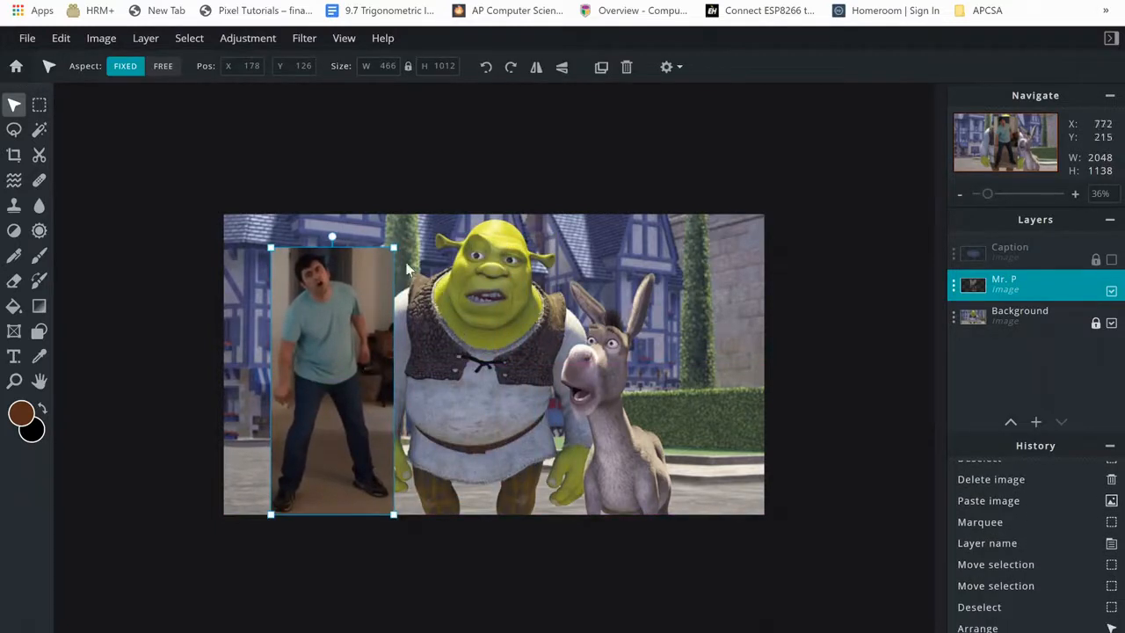
{"action": "left_click_drag", "start_coordinate": [396, 249], "coordinate": [414, 200]}
{"action": "left_click_drag", "start_coordinate": [379, 284], "coordinate": [400, 330]}
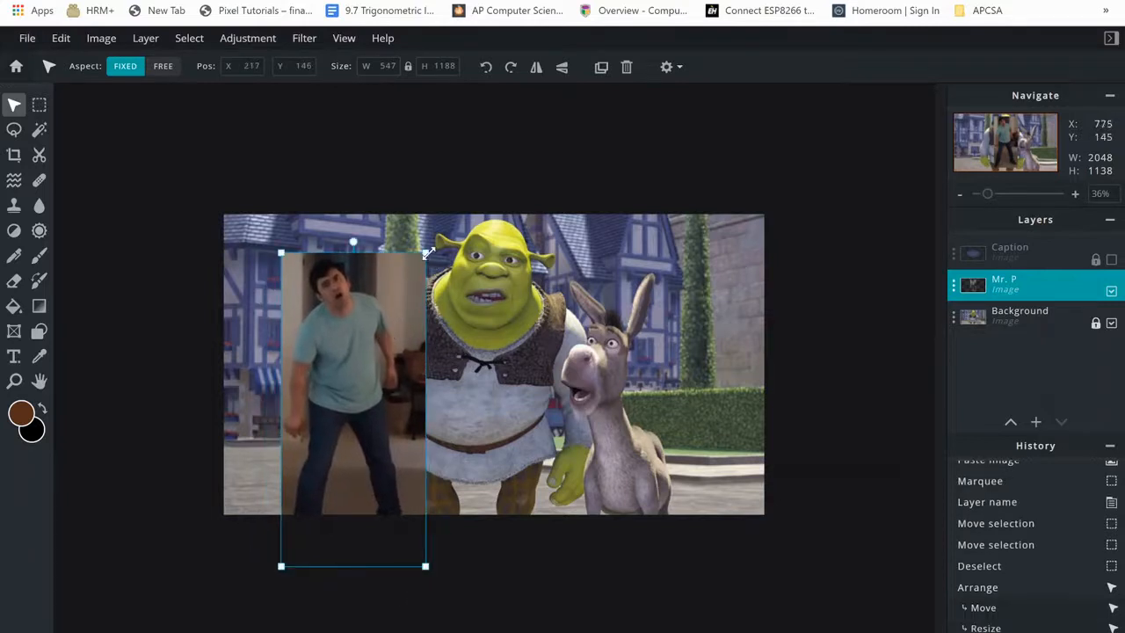
{"action": "left_click_drag", "start_coordinate": [428, 253], "coordinate": [441, 220]}
{"action": "mouse_move", "coordinate": [410, 293]}
{"action": "left_mouse_down"}
{"action": "mouse_move", "coordinate": [389, 311]}
{"action": "mouse_move", "coordinate": [399, 312]}
{"action": "left_mouse_up"}
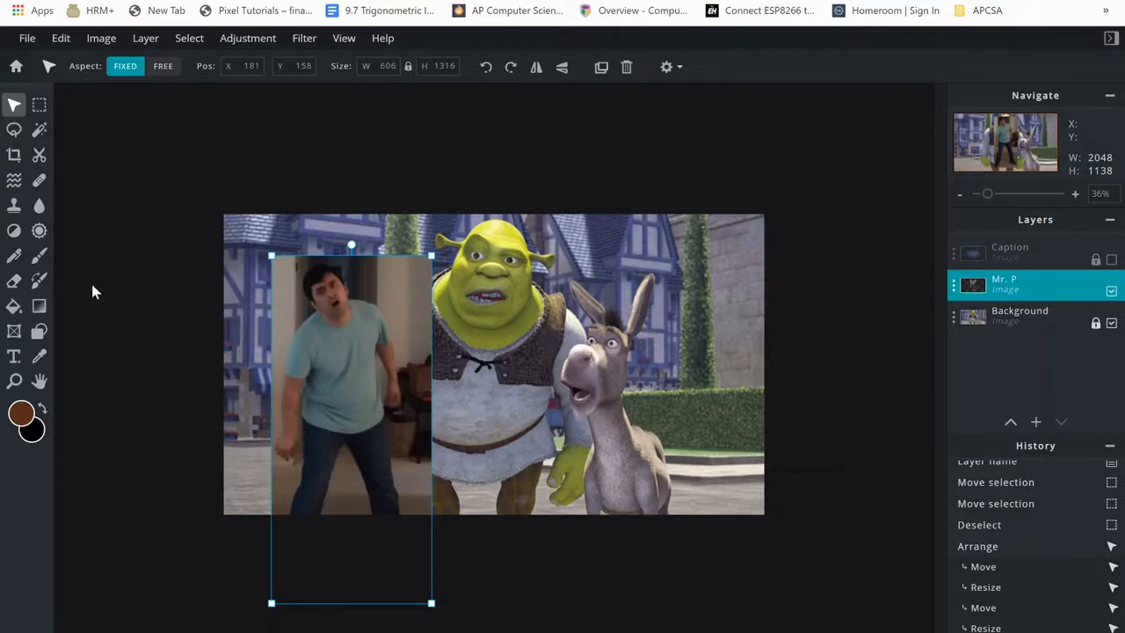
Erase the bulk of the room background around the man with a soft 340 px Eraser brush
{"action": "left_click", "coordinate": [14, 281]}
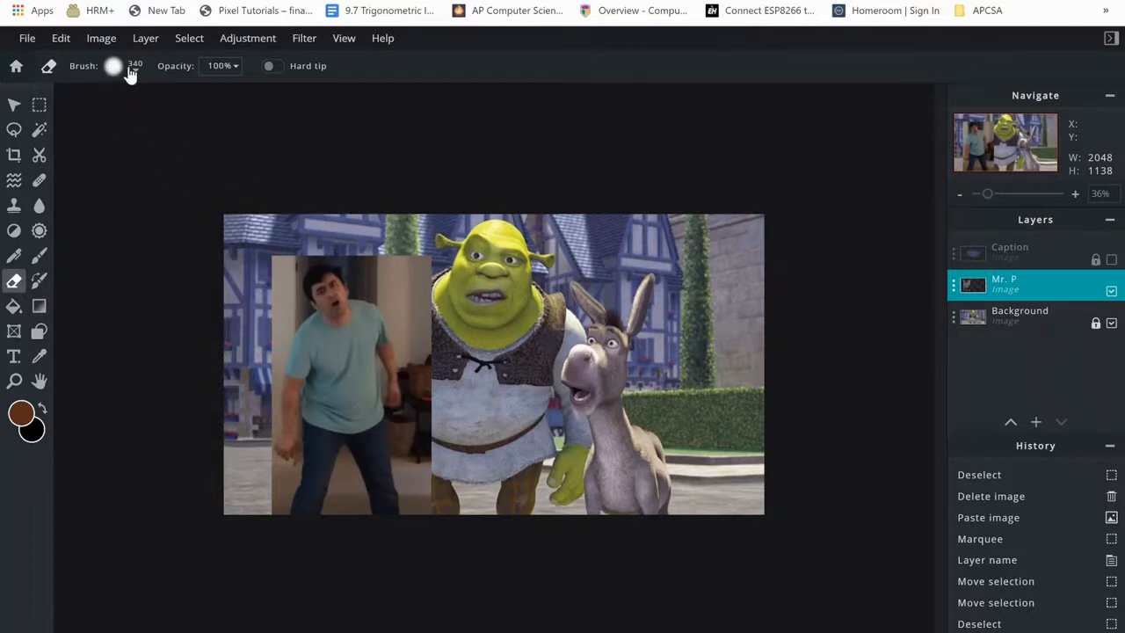
{"action": "mouse_move", "coordinate": [412, 228]}
{"action": "left_mouse_down"}
{"action": "mouse_move", "coordinate": [443, 261]}
{"action": "mouse_move", "coordinate": [407, 257]}
{"action": "mouse_move", "coordinate": [460, 320]}
{"action": "left_mouse_up"}
{"action": "mouse_move", "coordinate": [350, 220]}
{"action": "left_mouse_down"}
{"action": "mouse_move", "coordinate": [441, 308]}
{"action": "mouse_move", "coordinate": [452, 385]}
{"action": "mouse_move", "coordinate": [433, 440]}
{"action": "mouse_move", "coordinate": [439, 541]}
{"action": "left_mouse_up"}
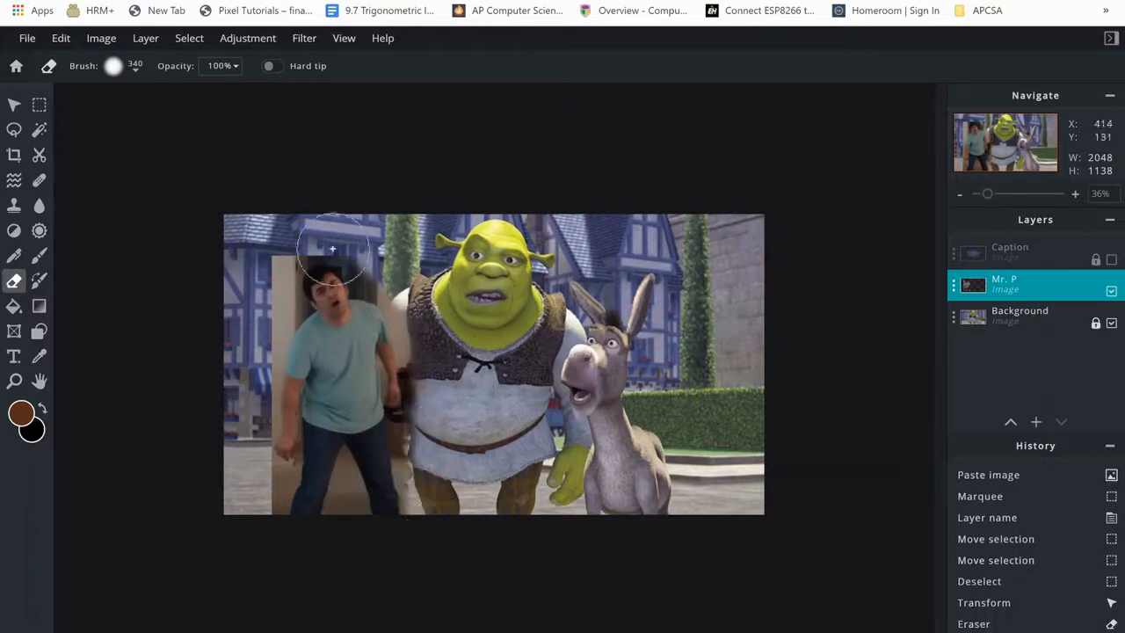
{"action": "mouse_move", "coordinate": [248, 235]}
{"action": "left_mouse_down"}
{"action": "mouse_move", "coordinate": [278, 245]}
{"action": "mouse_move", "coordinate": [245, 278]}
{"action": "mouse_move", "coordinate": [244, 305]}
{"action": "mouse_move", "coordinate": [258, 299]}
{"action": "mouse_move", "coordinate": [234, 377]}
{"action": "left_mouse_up"}
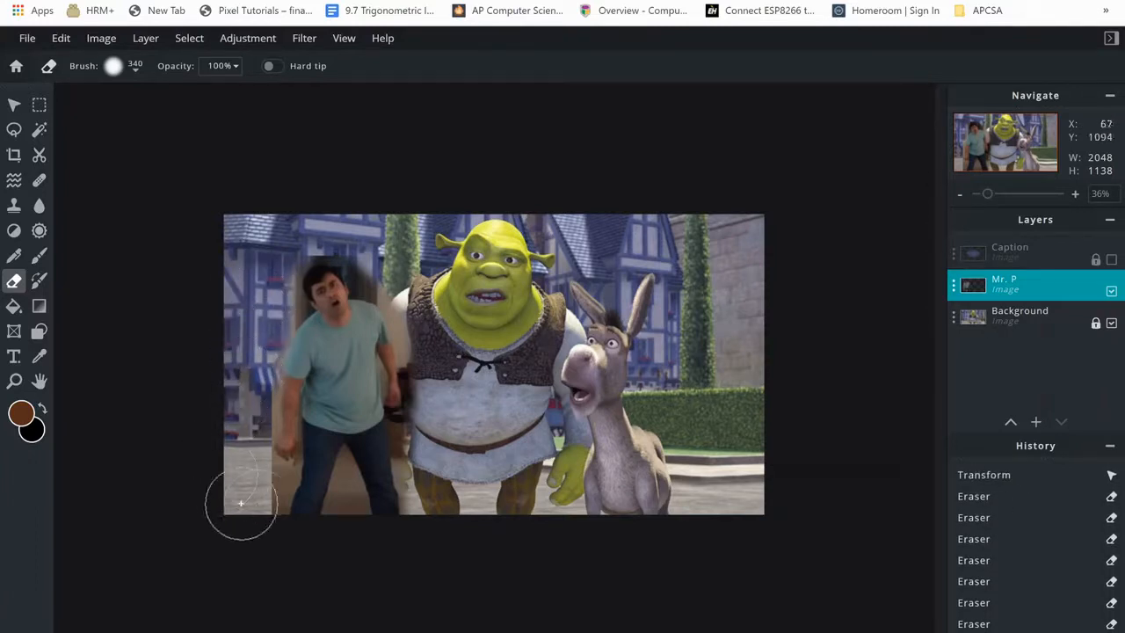
{"action": "mouse_move", "coordinate": [255, 494]}
{"action": "left_mouse_down"}
{"action": "mouse_move", "coordinate": [226, 454]}
{"action": "mouse_move", "coordinate": [238, 385]}
{"action": "left_mouse_up"}
{"action": "mouse_move", "coordinate": [371, 273]}
{"action": "left_mouse_down"}
{"action": "mouse_move", "coordinate": [437, 276]}
{"action": "mouse_move", "coordinate": [439, 304]}
{"action": "mouse_move", "coordinate": [428, 311]}
{"action": "mouse_move", "coordinate": [442, 337]}
{"action": "mouse_move", "coordinate": [449, 428]}
{"action": "mouse_move", "coordinate": [432, 439]}
{"action": "mouse_move", "coordinate": [462, 456]}
{"action": "left_mouse_up"}
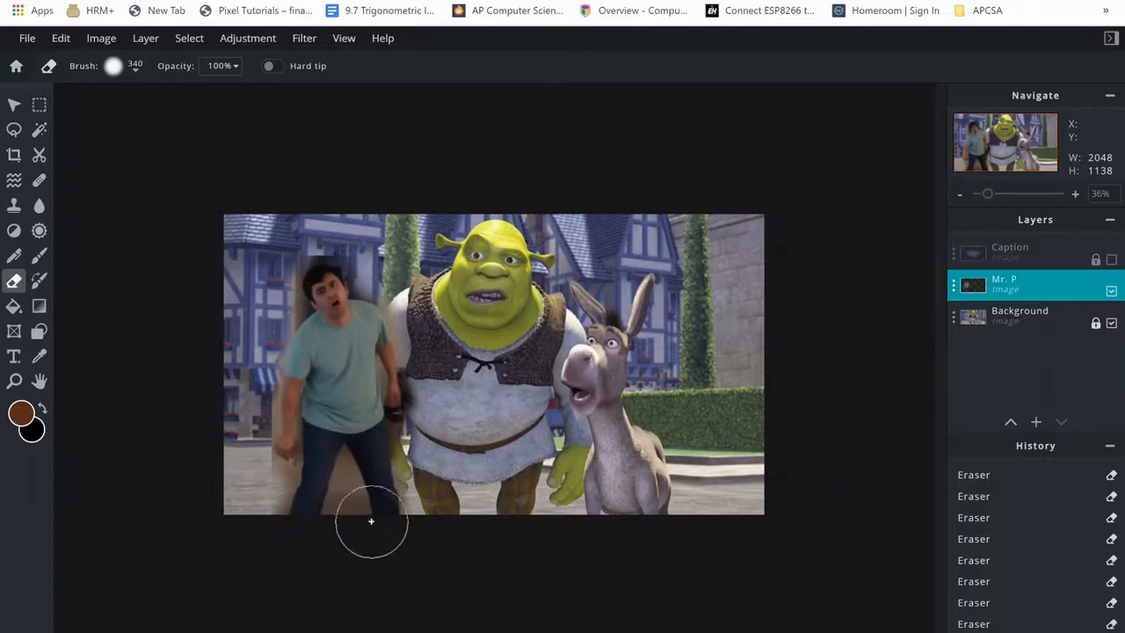
Set the Eraser size to 58 px and erase the leftover background around the man's head, arms and legs
{"action": "scroll", "coordinate": [302, 446], "scroll_direction": "up", "scroll_amount": 3}
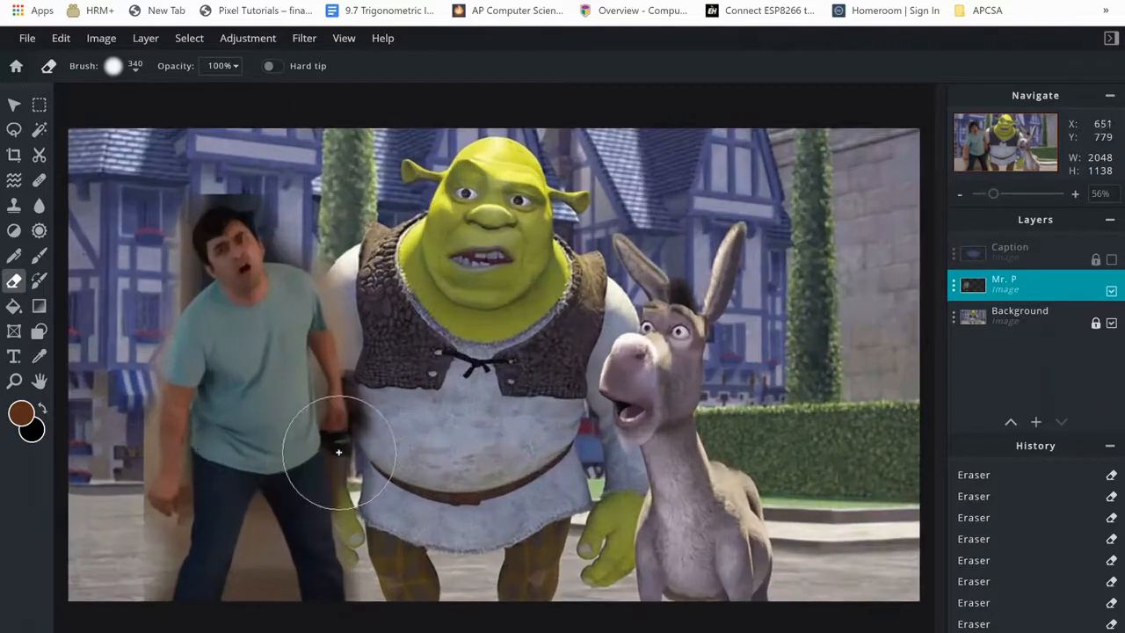
{"action": "left_click", "coordinate": [136, 70]}
{"action": "left_click", "coordinate": [138, 71]}
{"action": "left_click", "coordinate": [136, 74]}
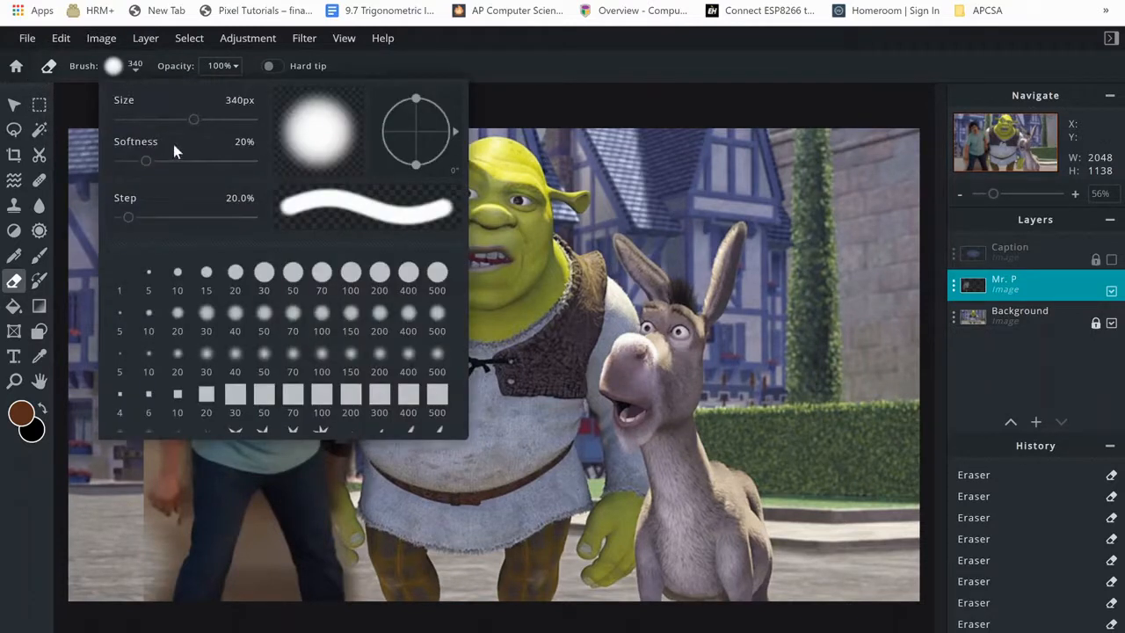
{"action": "left_click_drag", "start_coordinate": [175, 122], "coordinate": [151, 130]}
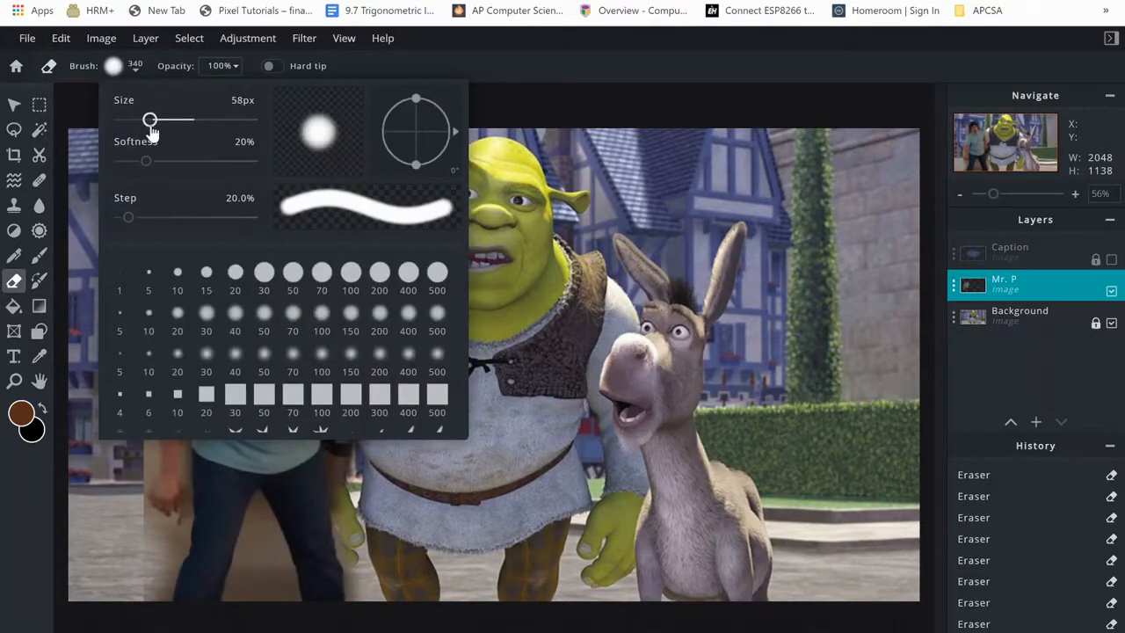
{"action": "left_click", "coordinate": [614, 226]}
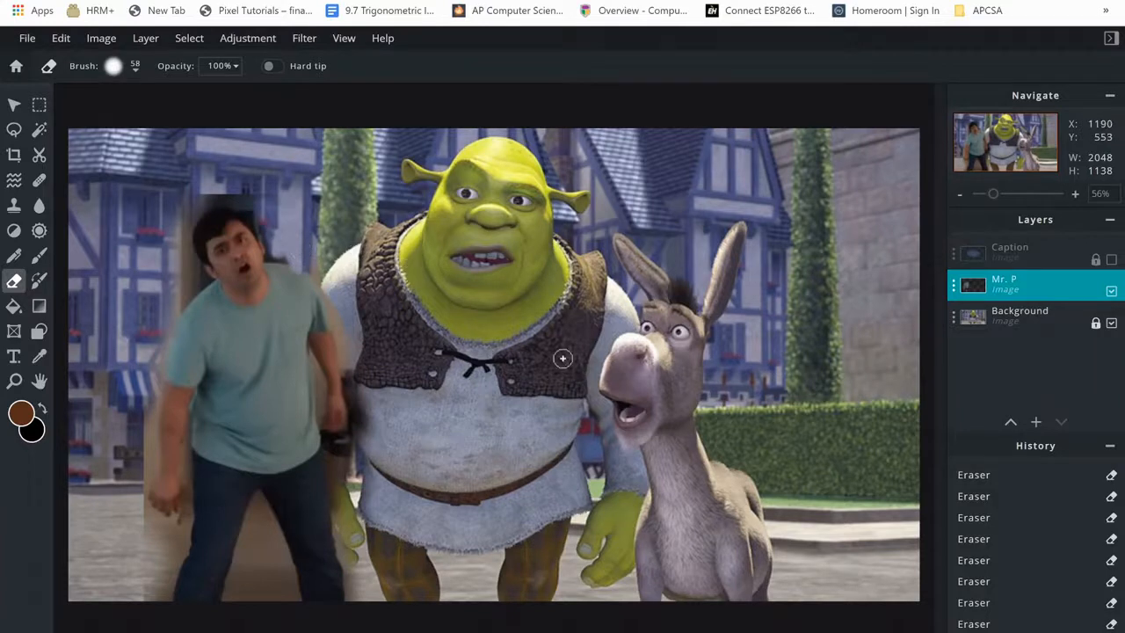
{"action": "key", "text": "ctrl+z"}
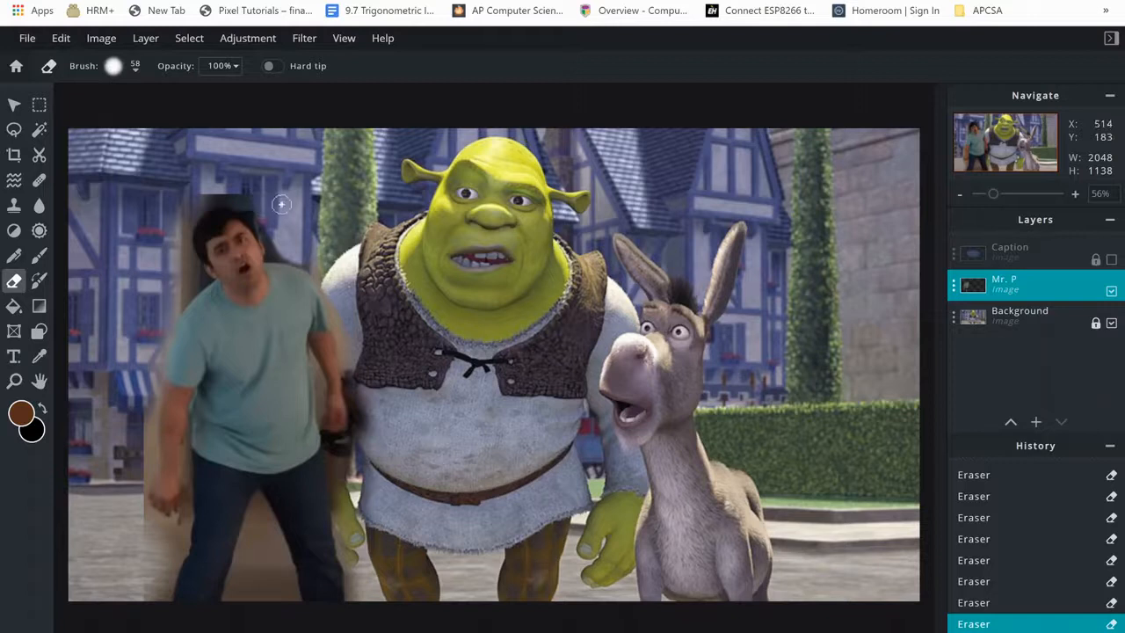
{"action": "left_click_drag", "start_coordinate": [280, 204], "coordinate": [285, 228]}
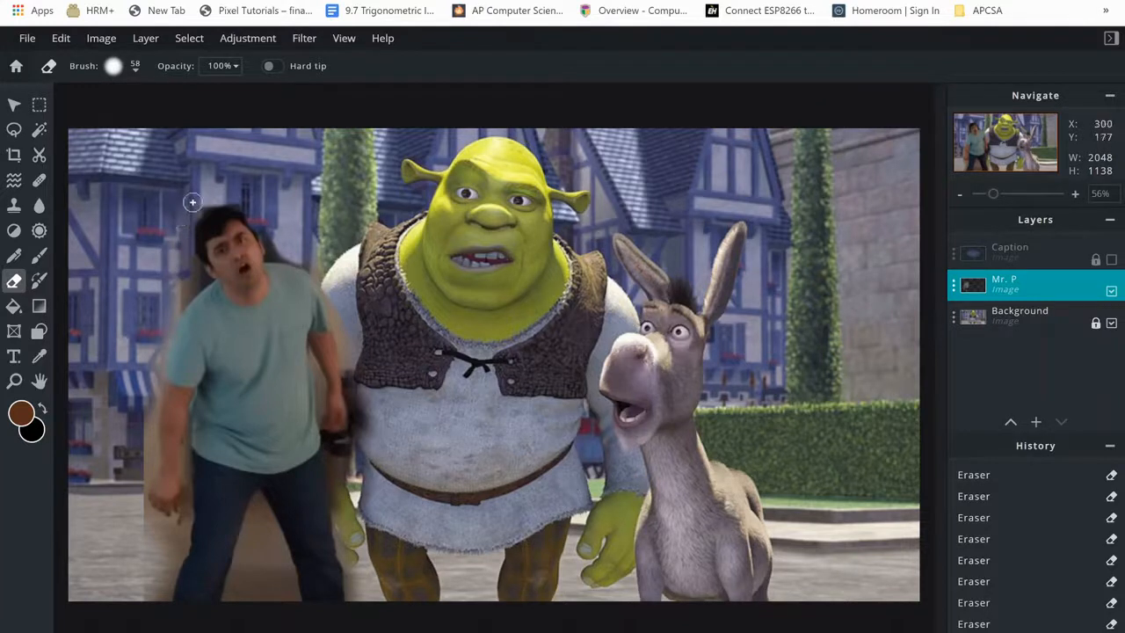
{"action": "mouse_move", "coordinate": [196, 287]}
{"action": "left_mouse_down"}
{"action": "mouse_move", "coordinate": [146, 420]}
{"action": "mouse_move", "coordinate": [148, 529]}
{"action": "mouse_move", "coordinate": [278, 615]}
{"action": "mouse_move", "coordinate": [261, 503]}
{"action": "mouse_move", "coordinate": [277, 583]}
{"action": "mouse_move", "coordinate": [248, 583]}
{"action": "mouse_move", "coordinate": [239, 569]}
{"action": "mouse_move", "coordinate": [248, 544]}
{"action": "mouse_move", "coordinate": [285, 587]}
{"action": "mouse_move", "coordinate": [265, 510]}
{"action": "left_mouse_up"}
{"action": "mouse_move", "coordinate": [181, 535]}
{"action": "left_mouse_down"}
{"action": "mouse_move", "coordinate": [148, 507]}
{"action": "mouse_move", "coordinate": [150, 398]}
{"action": "left_mouse_up"}
Set the Eraser size to 13 px and erase the dark fringe around the man's head, neck and shoulders
{"action": "scroll", "coordinate": [320, 277], "scroll_direction": "up", "scroll_amount": 5}
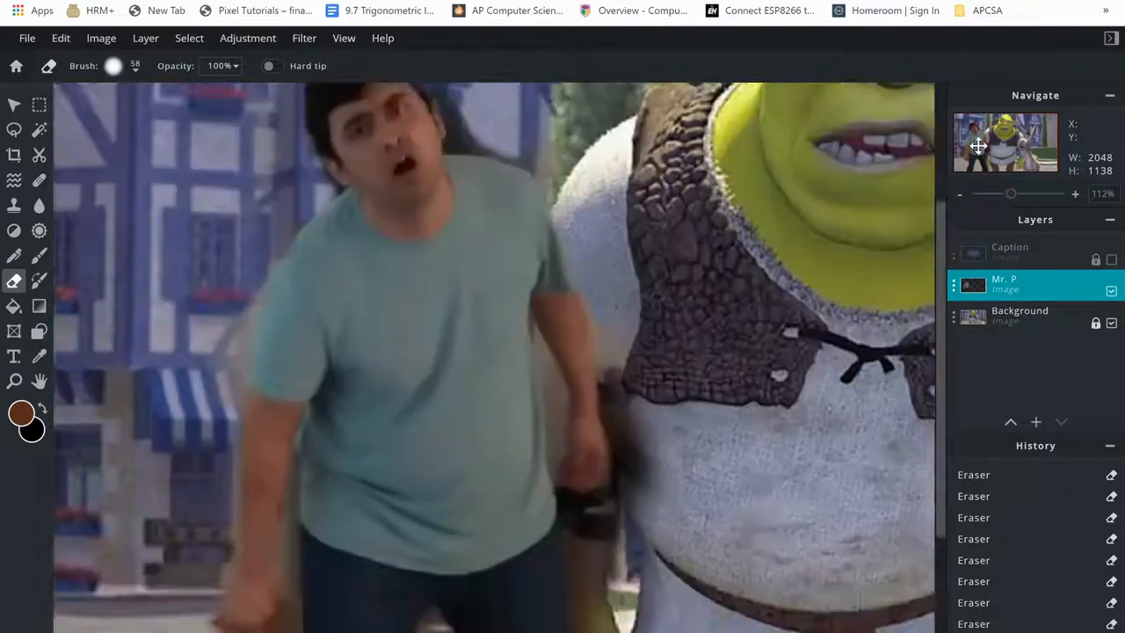
{"action": "left_click", "coordinate": [113, 66]}
{"action": "left_click", "coordinate": [396, 261]}
{"action": "scroll", "coordinate": [362, 220], "scroll_direction": "up", "scroll_amount": 7}
{"action": "key", "text": "ctrl+z"}
{"action": "mouse_move", "coordinate": [236, 365]}
{"action": "left_mouse_down"}
{"action": "mouse_move", "coordinate": [220, 344]}
{"action": "mouse_move", "coordinate": [255, 427]}
{"action": "mouse_move", "coordinate": [214, 372]}
{"action": "left_mouse_up"}
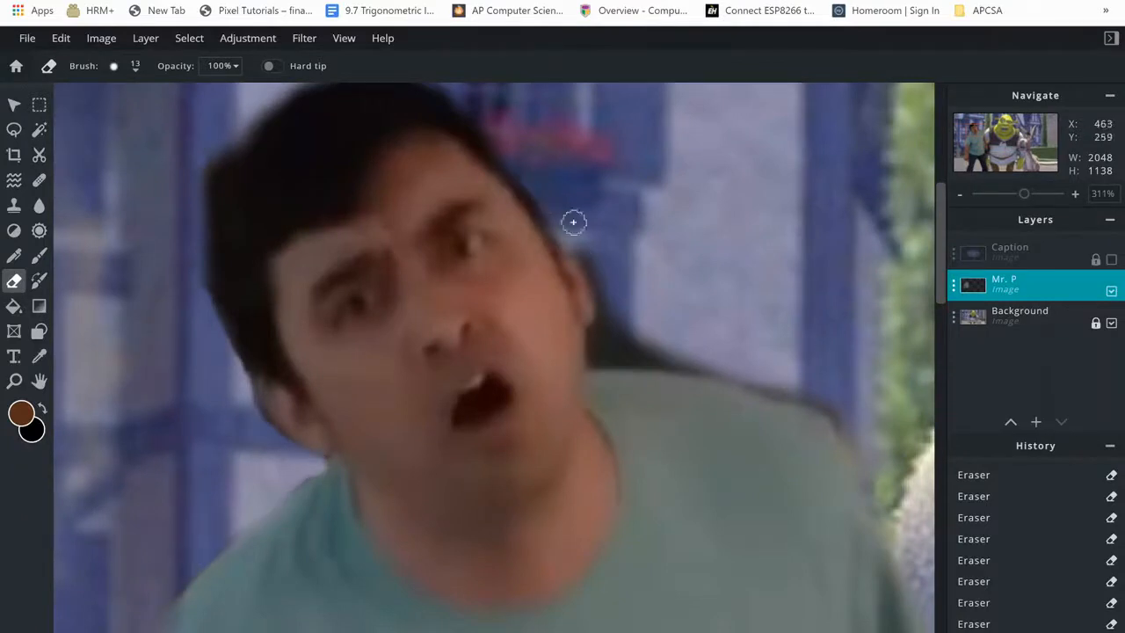
{"action": "left_click_drag", "start_coordinate": [624, 339], "coordinate": [803, 391]}
{"action": "mouse_move", "coordinate": [643, 356]}
{"action": "left_mouse_down"}
{"action": "mouse_move", "coordinate": [655, 367]}
{"action": "mouse_move", "coordinate": [597, 358]}
{"action": "left_mouse_up"}
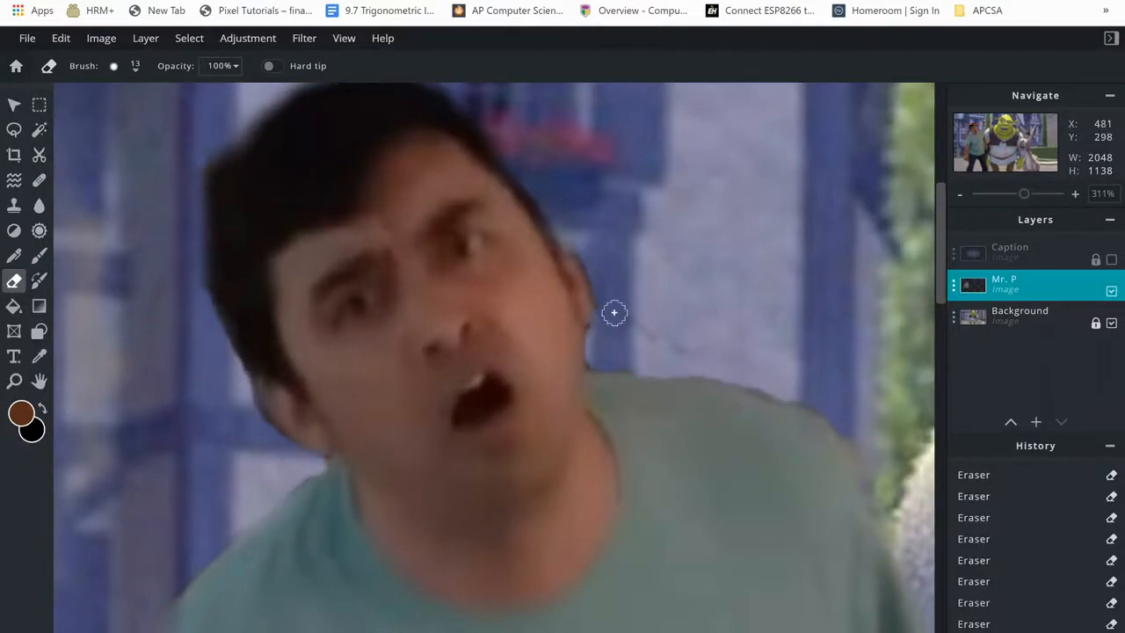
Erase the background along the outer sides of both arms and between the legs, enlarging the Eraser brush after the first stroke
{"action": "scroll", "coordinate": [681, 372], "scroll_direction": "down", "scroll_amount": 6}
{"action": "left_click_drag", "start_coordinate": [773, 549], "coordinate": [785, 244]}
{"action": "left_click", "coordinate": [114, 66]}
{"action": "left_click_drag", "start_coordinate": [129, 118], "coordinate": [143, 118]}
{"action": "mouse_move", "coordinate": [688, 293]}
{"action": "left_mouse_down"}
{"action": "mouse_move", "coordinate": [672, 626]}
{"action": "mouse_move", "coordinate": [660, 604]}
{"action": "mouse_move", "coordinate": [693, 414]}
{"action": "mouse_move", "coordinate": [635, 498]}
{"action": "mouse_move", "coordinate": [654, 477]}
{"action": "left_mouse_up"}
{"action": "mouse_move", "coordinate": [293, 208]}
{"action": "left_mouse_down"}
{"action": "mouse_move", "coordinate": [276, 233]}
{"action": "mouse_move", "coordinate": [262, 375]}
{"action": "left_mouse_up"}
{"action": "scroll", "coordinate": [450, 556], "scroll_direction": "up", "scroll_amount": 1}
{"action": "left_click_drag", "start_coordinate": [450, 555], "coordinate": [545, 299]}
{"action": "left_click_drag", "start_coordinate": [369, 425], "coordinate": [389, 386]}
Set the Eraser size to 24 px and erase the background around the hand and forearm on the side away from Shrek
{"action": "left_click", "coordinate": [114, 66]}
{"action": "left_click_drag", "start_coordinate": [143, 118], "coordinate": [134, 118]}
{"action": "left_click", "coordinate": [149, 497]}
{"action": "left_click_drag", "start_coordinate": [393, 369], "coordinate": [361, 408]}
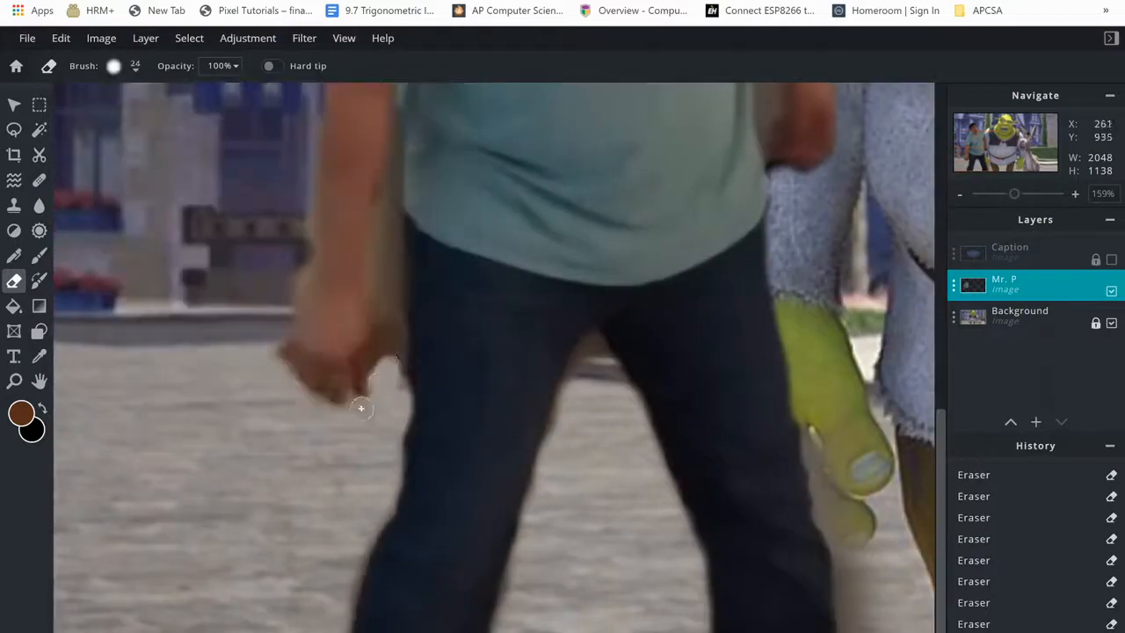
{"action": "mouse_move", "coordinate": [390, 355]}
{"action": "left_mouse_down"}
{"action": "mouse_move", "coordinate": [397, 322]}
{"action": "mouse_move", "coordinate": [378, 291]}
{"action": "mouse_move", "coordinate": [375, 216]}
{"action": "left_mouse_up"}
{"action": "mouse_move", "coordinate": [301, 199]}
{"action": "left_mouse_down"}
{"action": "mouse_move", "coordinate": [280, 318]}
{"action": "mouse_move", "coordinate": [357, 404]}
{"action": "left_mouse_up"}
Erase the remaining background between the man's legs and along the outer edges of his jeans
{"action": "left_click_drag", "start_coordinate": [563, 492], "coordinate": [546, 369]}
{"action": "left_click_drag", "start_coordinate": [614, 392], "coordinate": [467, 632]}
{"action": "mouse_move", "coordinate": [332, 608]}
{"action": "left_mouse_down"}
{"action": "mouse_move", "coordinate": [338, 557]}
{"action": "mouse_move", "coordinate": [321, 630]}
{"action": "left_mouse_up"}
{"action": "key", "text": "ctrl+z"}
{"action": "mouse_move", "coordinate": [785, 423]}
{"action": "left_mouse_down"}
{"action": "mouse_move", "coordinate": [814, 517]}
{"action": "mouse_move", "coordinate": [835, 504]}
{"action": "mouse_move", "coordinate": [866, 631]}
{"action": "left_mouse_up"}
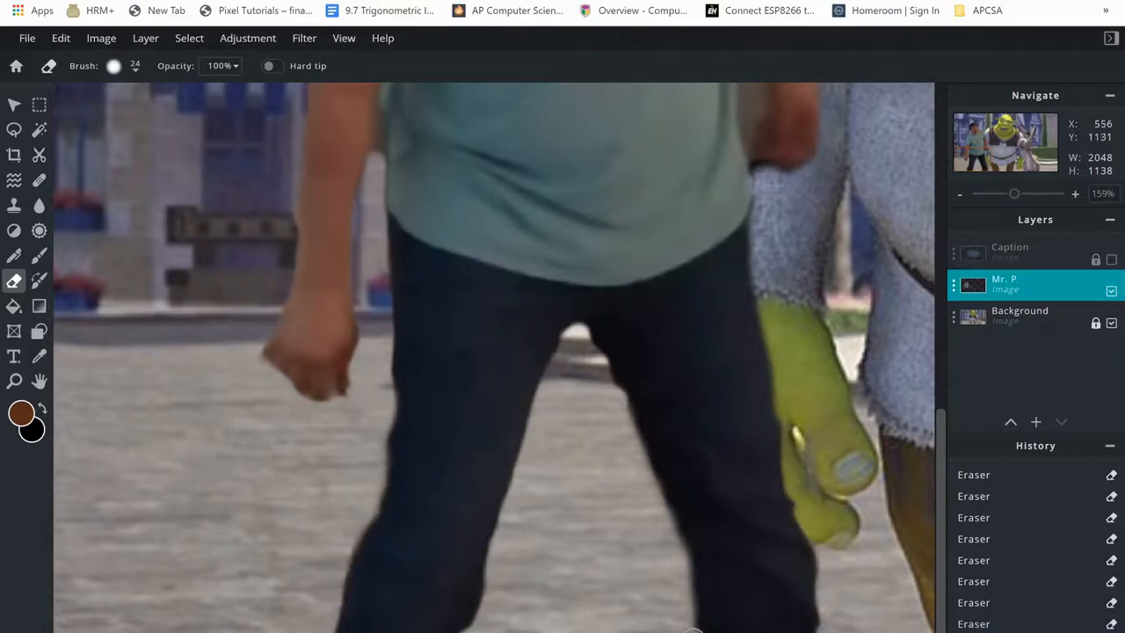
{"action": "left_click_drag", "start_coordinate": [748, 256], "coordinate": [690, 622]}
{"action": "left_click_drag", "start_coordinate": [698, 395], "coordinate": [699, 487]}
Reduce the Eraser size and erase the leftover background between the man's torso and the arm nearest Shrek
{"action": "left_click", "coordinate": [688, 372]}
{"action": "left_click", "coordinate": [114, 66]}
{"action": "left_click_drag", "start_coordinate": [131, 119], "coordinate": [128, 118]}
{"action": "left_click", "coordinate": [684, 392]}
{"action": "scroll", "coordinate": [684, 392], "scroll_direction": "up", "scroll_amount": 6}
{"action": "left_click", "coordinate": [649, 231]}
{"action": "mouse_move", "coordinate": [650, 231]}
{"action": "left_mouse_down"}
{"action": "mouse_move", "coordinate": [688, 607]}
{"action": "mouse_move", "coordinate": [668, 242]}
{"action": "mouse_move", "coordinate": [713, 300]}
{"action": "left_mouse_up"}
{"action": "left_click_drag", "start_coordinate": [701, 616], "coordinate": [773, 189]}
{"action": "left_click_drag", "start_coordinate": [775, 231], "coordinate": [819, 275]}
Set the Eraser size to 2 px and clean the shirt and arm edges on the side nearest Shrek
{"action": "left_click", "coordinate": [132, 69]}
{"action": "left_click_drag", "start_coordinate": [128, 119], "coordinate": [121, 119]}
{"action": "left_click", "coordinate": [784, 279]}
{"action": "mouse_move", "coordinate": [754, 292]}
{"action": "left_mouse_down"}
{"action": "mouse_move", "coordinate": [788, 422]}
{"action": "mouse_move", "coordinate": [781, 390]}
{"action": "left_mouse_up"}
{"action": "scroll", "coordinate": [674, 246], "scroll_direction": "down", "scroll_amount": 6}
{"action": "scroll", "coordinate": [754, 350], "scroll_direction": "up", "scroll_amount": 6}
{"action": "mouse_move", "coordinate": [805, 333]}
{"action": "left_mouse_down"}
{"action": "mouse_move", "coordinate": [675, 284]}
{"action": "mouse_move", "coordinate": [712, 314]}
{"action": "mouse_move", "coordinate": [750, 307]}
{"action": "mouse_move", "coordinate": [675, 313]}
{"action": "mouse_move", "coordinate": [648, 255]}
{"action": "left_mouse_up"}
{"action": "scroll", "coordinate": [891, 171], "scroll_direction": "down", "scroll_amount": 10}
Enlarge the Eraser brush and erase the gap between the shirt and the arm farthest from Shrek
{"action": "left_click", "coordinate": [132, 69]}
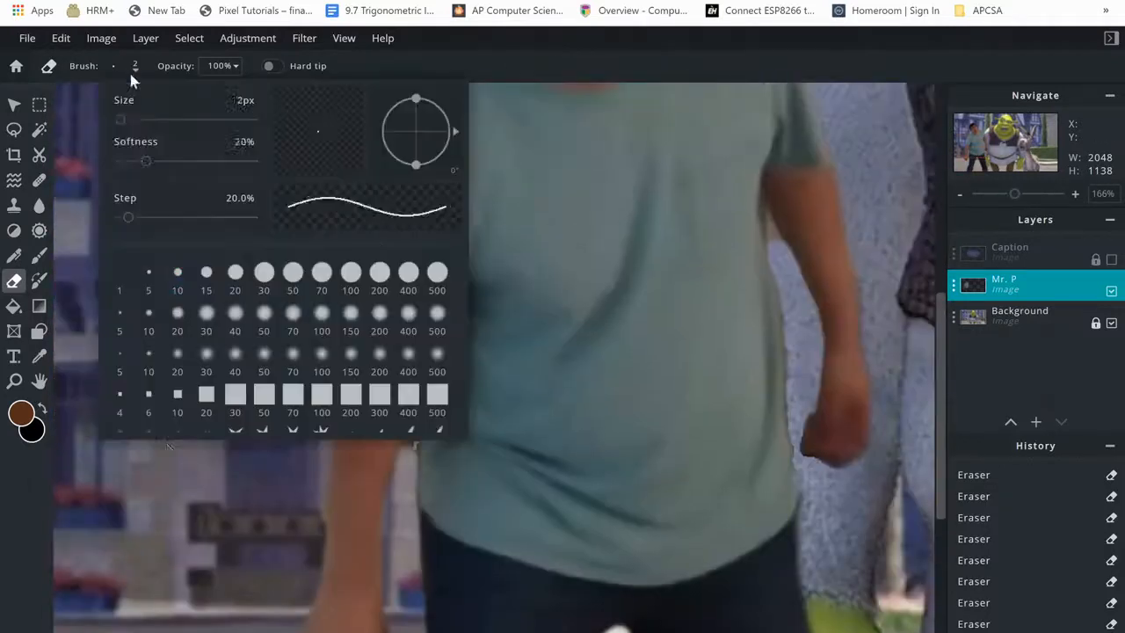
{"action": "left_click_drag", "start_coordinate": [121, 119], "coordinate": [126, 119]}
{"action": "left_click", "coordinate": [169, 450]}
{"action": "left_click_drag", "start_coordinate": [412, 446], "coordinate": [409, 434]}
{"action": "scroll", "coordinate": [413, 439], "scroll_direction": "up", "scroll_amount": 4}
{"action": "left_click_drag", "start_coordinate": [334, 421], "coordinate": [329, 398]}
Set the Eraser size to 5 px, finish the gap below the armpit, and undo the last stray stroke
{"action": "left_click", "coordinate": [134, 70]}
{"action": "left_click_drag", "start_coordinate": [126, 119], "coordinate": [122, 118]}
{"action": "left_click", "coordinate": [328, 395]}
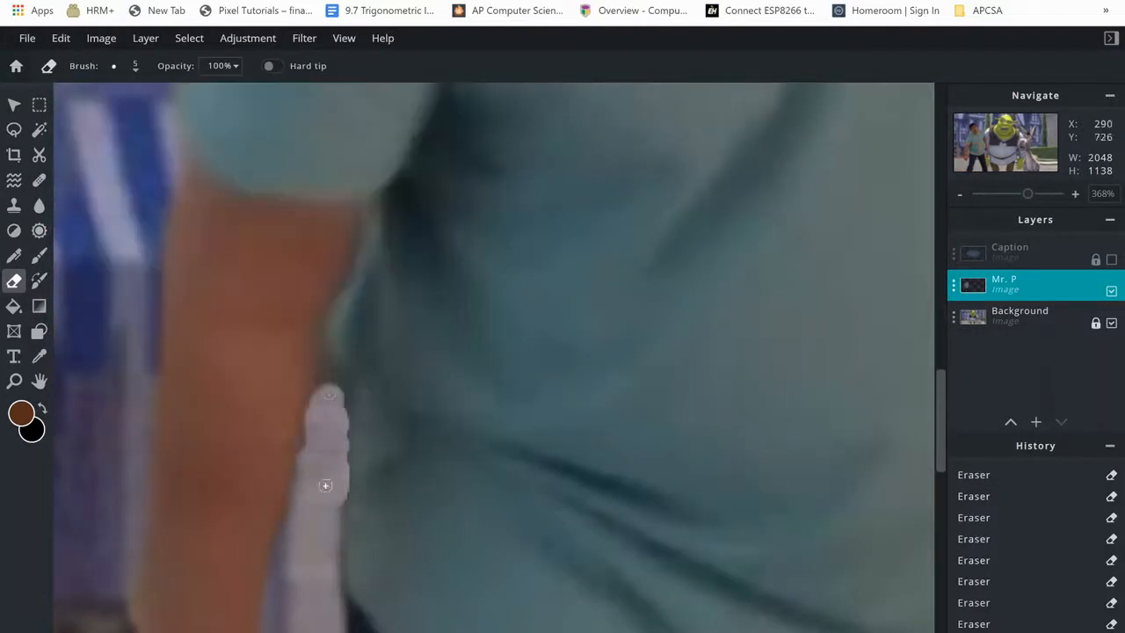
{"action": "scroll", "coordinate": [323, 457], "scroll_direction": "up", "scroll_amount": 3}
{"action": "mouse_move", "coordinate": [347, 444]}
{"action": "left_mouse_down"}
{"action": "mouse_move", "coordinate": [344, 344]}
{"action": "mouse_move", "coordinate": [352, 295]}
{"action": "mouse_move", "coordinate": [372, 281]}
{"action": "mouse_move", "coordinate": [332, 422]}
{"action": "left_mouse_up"}
{"action": "key", "text": "ctrl+z"}
{"action": "scroll", "coordinate": [414, 316], "scroll_direction": "down", "scroll_amount": 10}
{"action": "left_click", "coordinate": [583, 631]}
{"action": "left_click", "coordinate": [583, 632]}
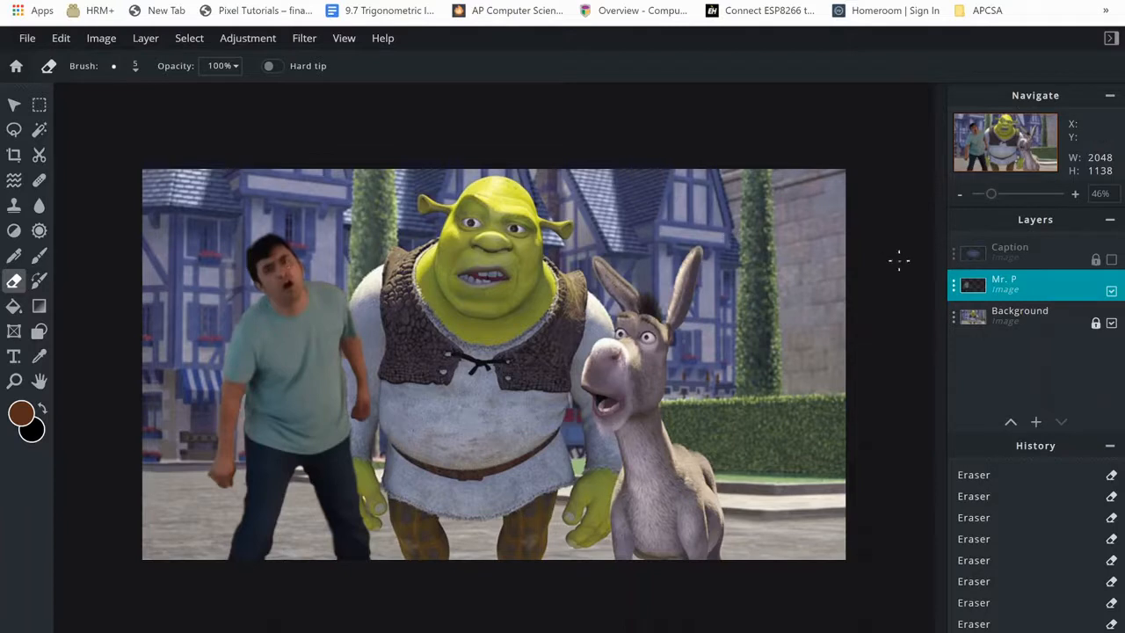
Move the erased cut-out of the man closer to Shrek, to about X 253, Y 217
{"action": "left_click", "coordinate": [13, 106]}
{"action": "left_click_drag", "start_coordinate": [280, 363], "coordinate": [346, 438]}
{"action": "scroll", "coordinate": [399, 545], "scroll_direction": "up", "scroll_amount": 5}
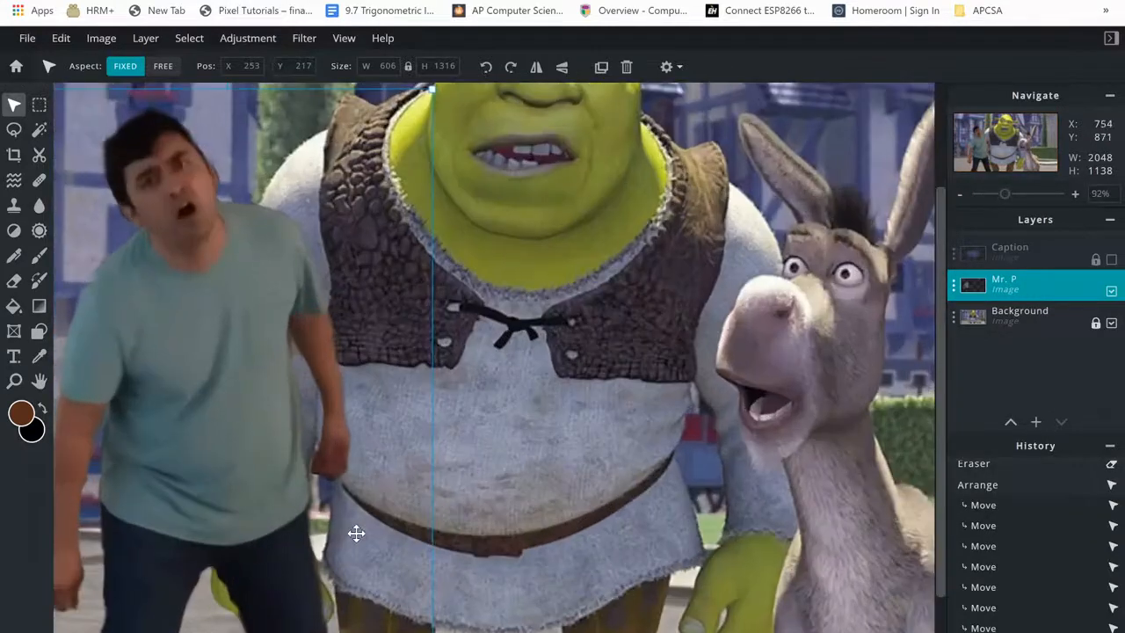
Select the Background layer and hide it to expose leftover specks around the man
{"action": "left_click", "coordinate": [555, 478]}
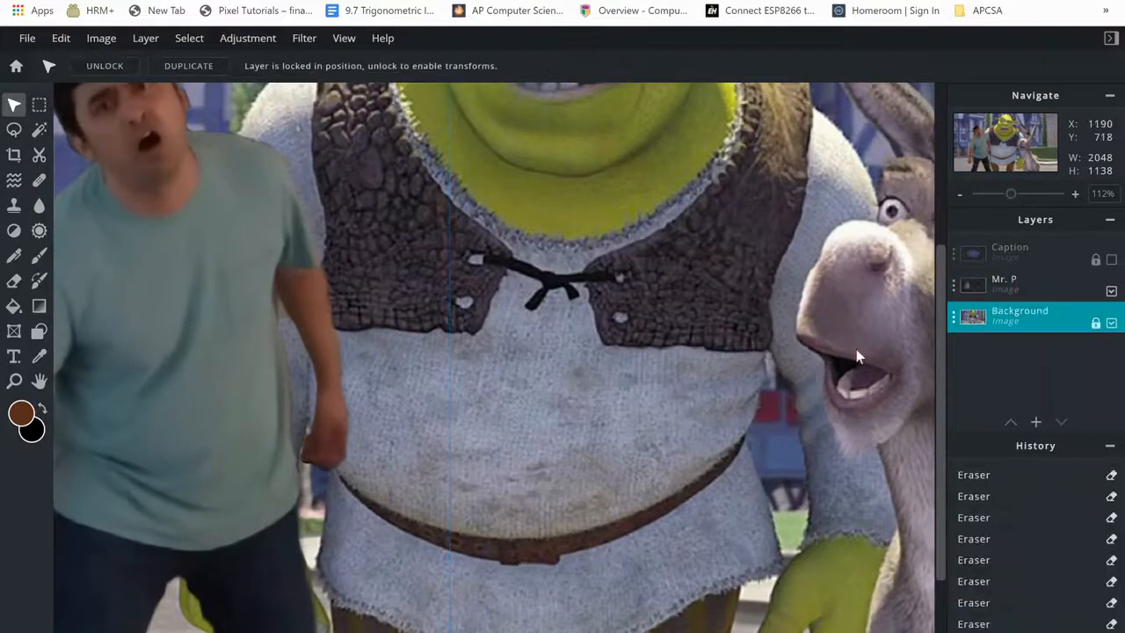
{"action": "left_click", "coordinate": [1111, 324]}
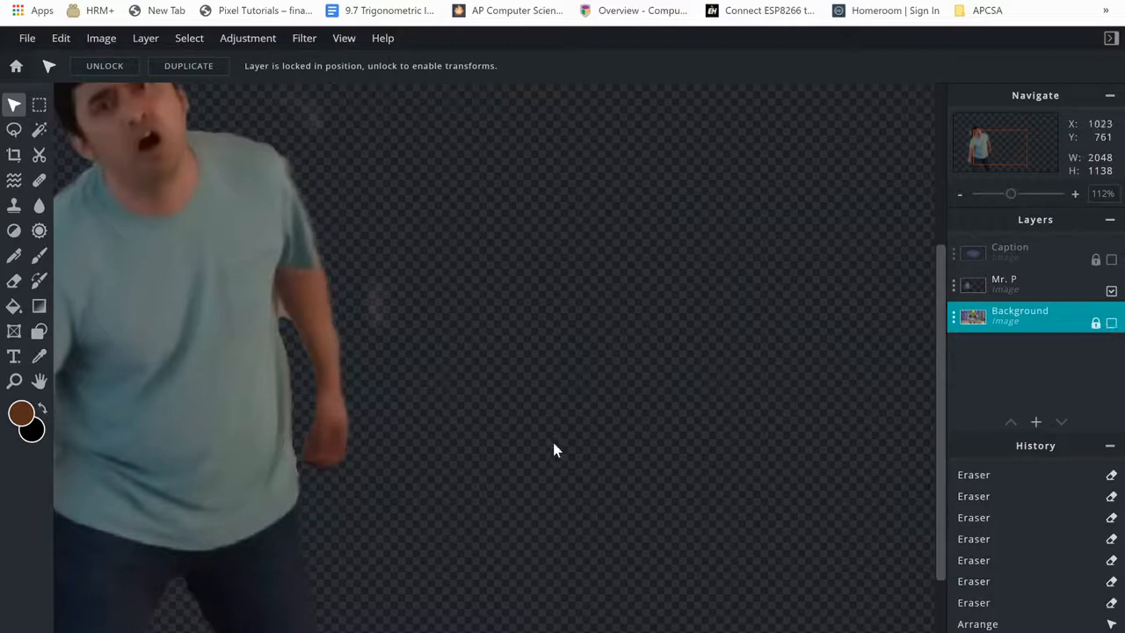
{"action": "scroll", "coordinate": [366, 306], "scroll_direction": "down", "scroll_amount": 3}
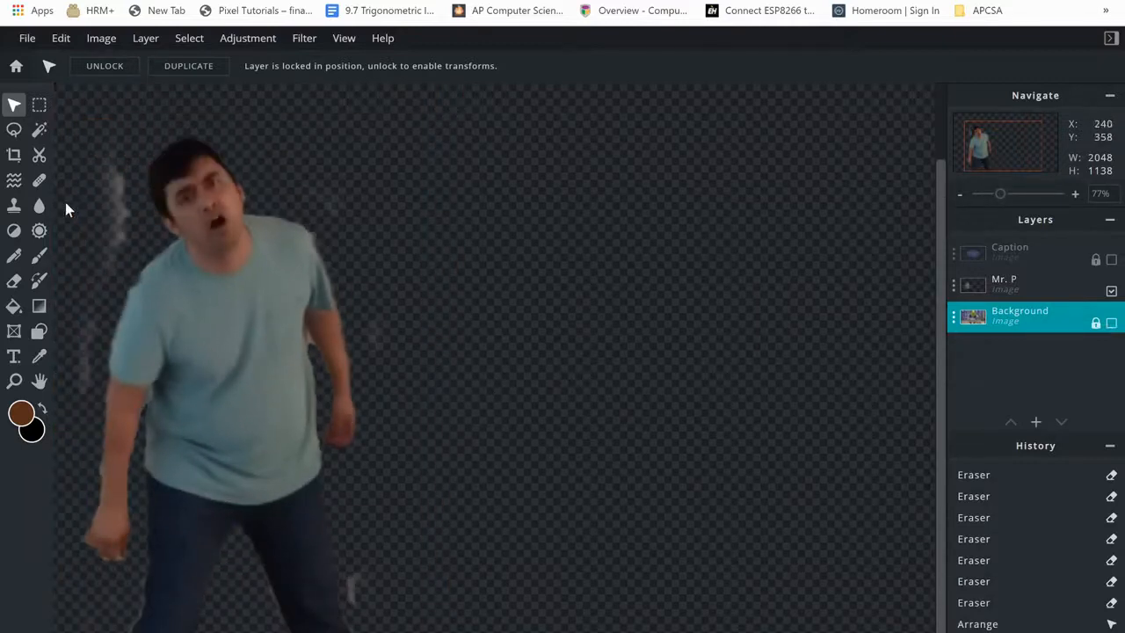
Switch to the Eraser and choose the hard round 20 px brush preset
{"action": "left_click", "coordinate": [12, 285]}
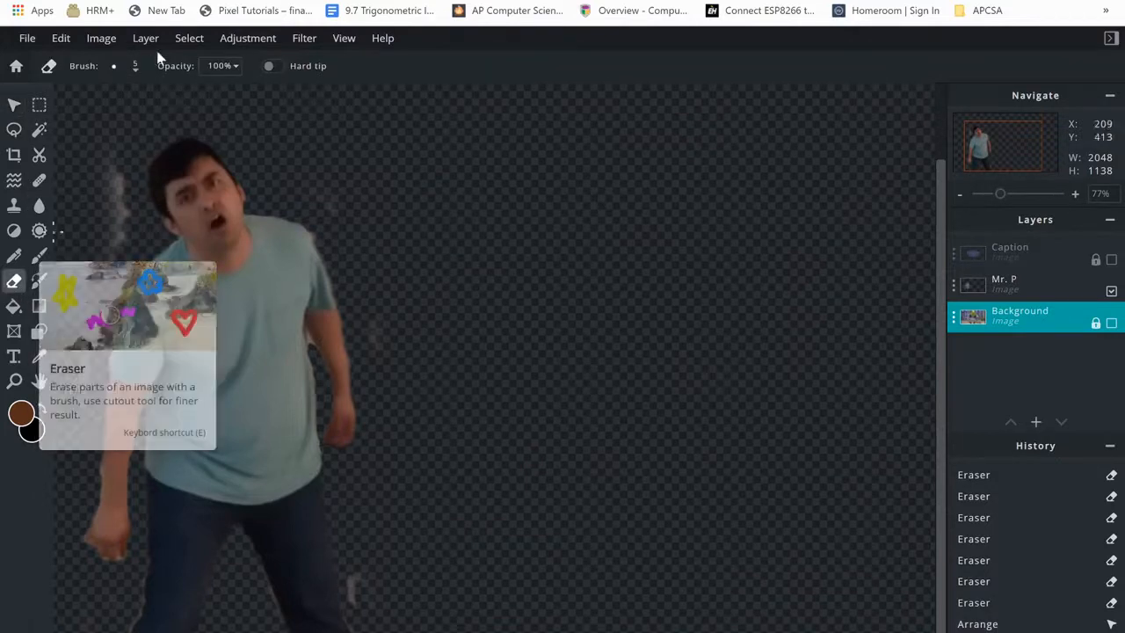
{"action": "left_click", "coordinate": [136, 67]}
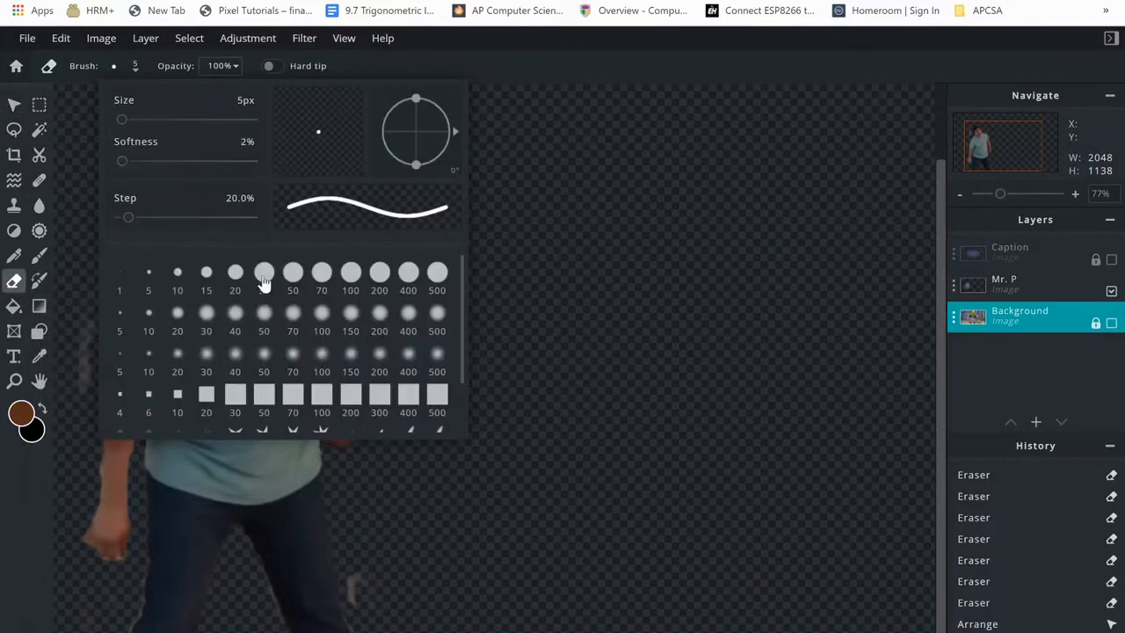
{"action": "left_click", "coordinate": [234, 276]}
{"action": "left_click", "coordinate": [492, 315]}
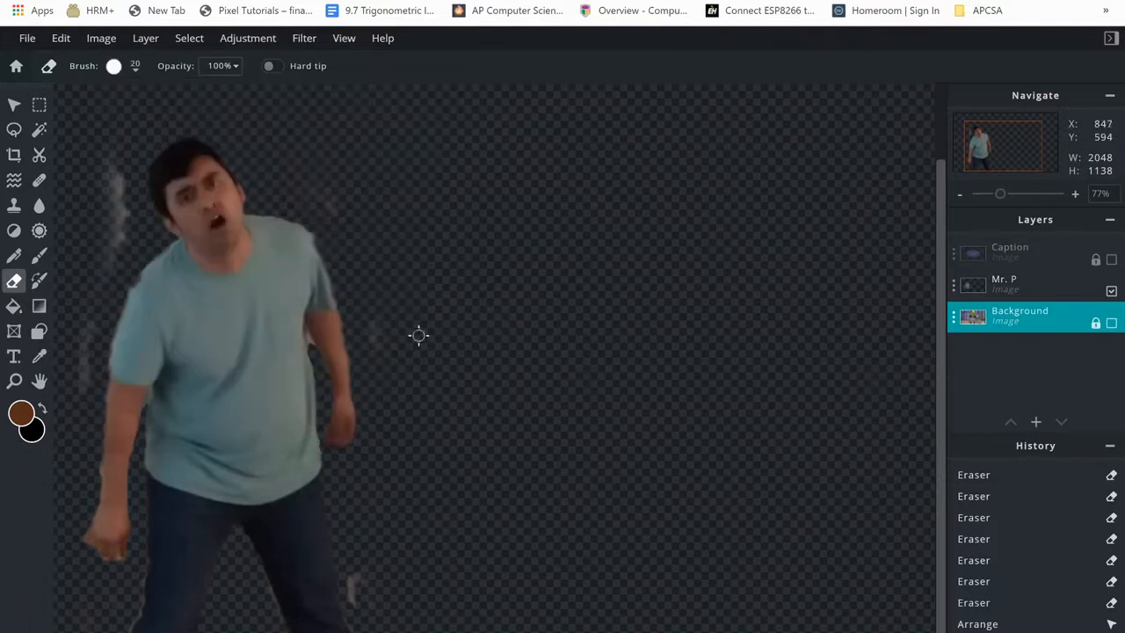
Try to erase the leftover specks beside the man's leg, and show the Background layer again to check
{"action": "mouse_move", "coordinate": [351, 587]}
{"action": "left_mouse_down"}
{"action": "mouse_move", "coordinate": [354, 603]}
{"action": "mouse_move", "coordinate": [343, 591]}
{"action": "mouse_move", "coordinate": [354, 598]}
{"action": "left_mouse_up"}
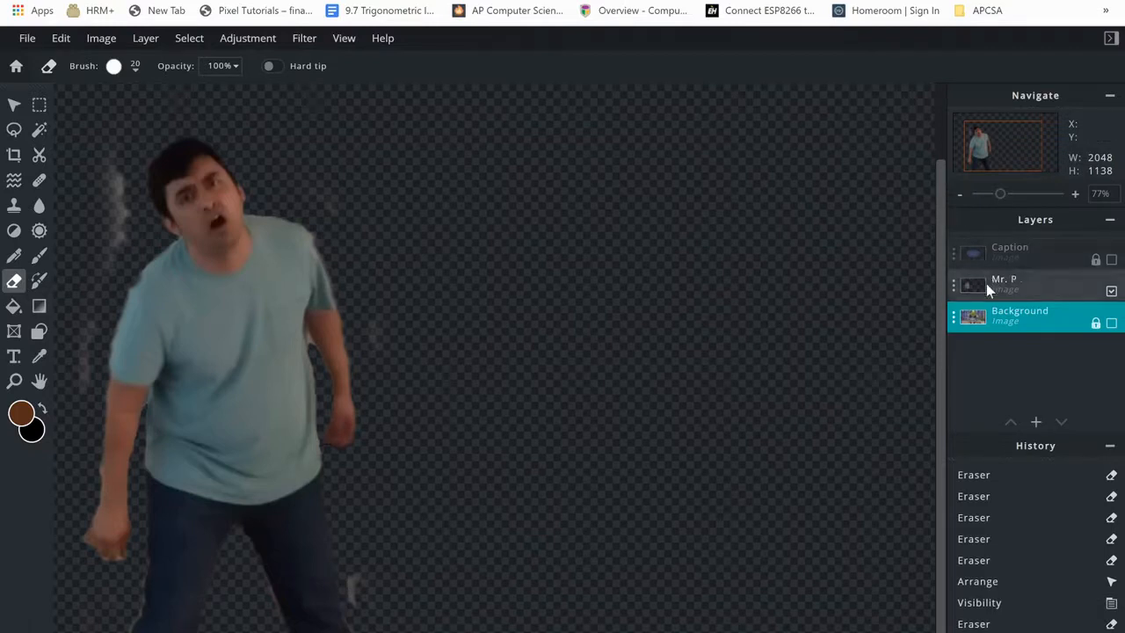
{"action": "left_click", "coordinate": [1111, 325]}
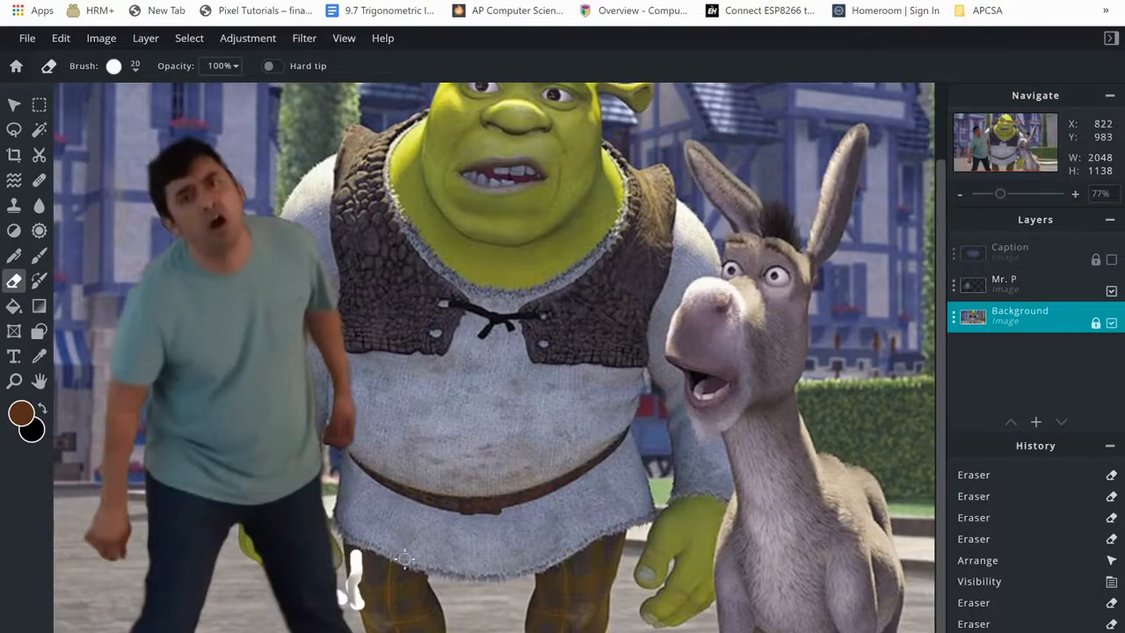
{"action": "scroll", "coordinate": [404, 559], "scroll_direction": "down", "scroll_amount": 2}
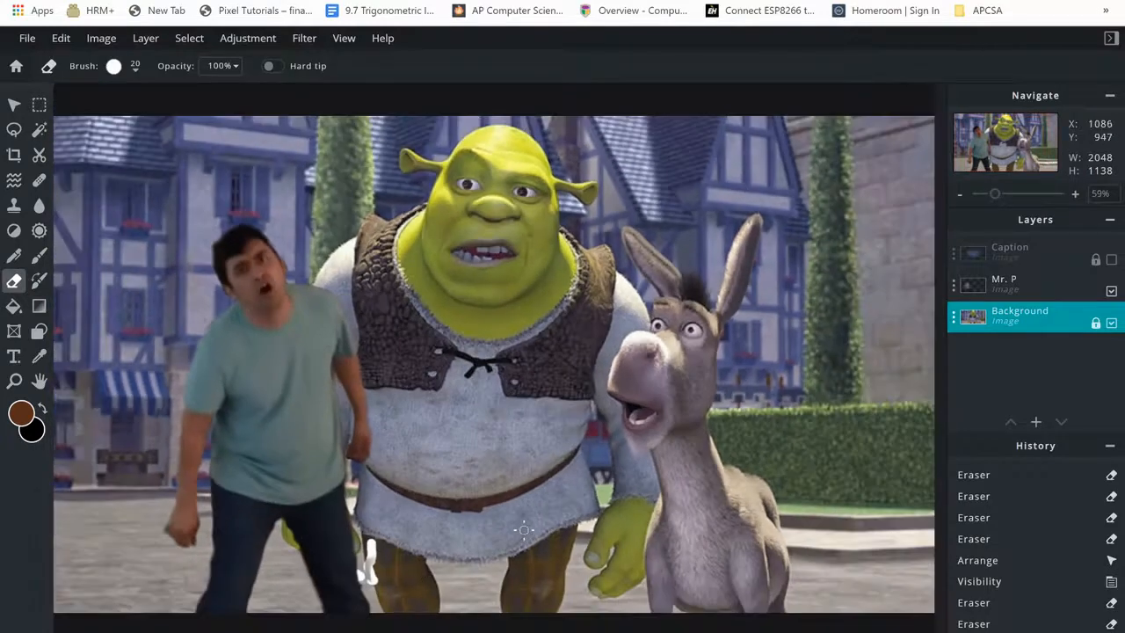
Undo the Background visibility change and the latest eraser strokes
{"action": "key", "text": "ctrl+z"}
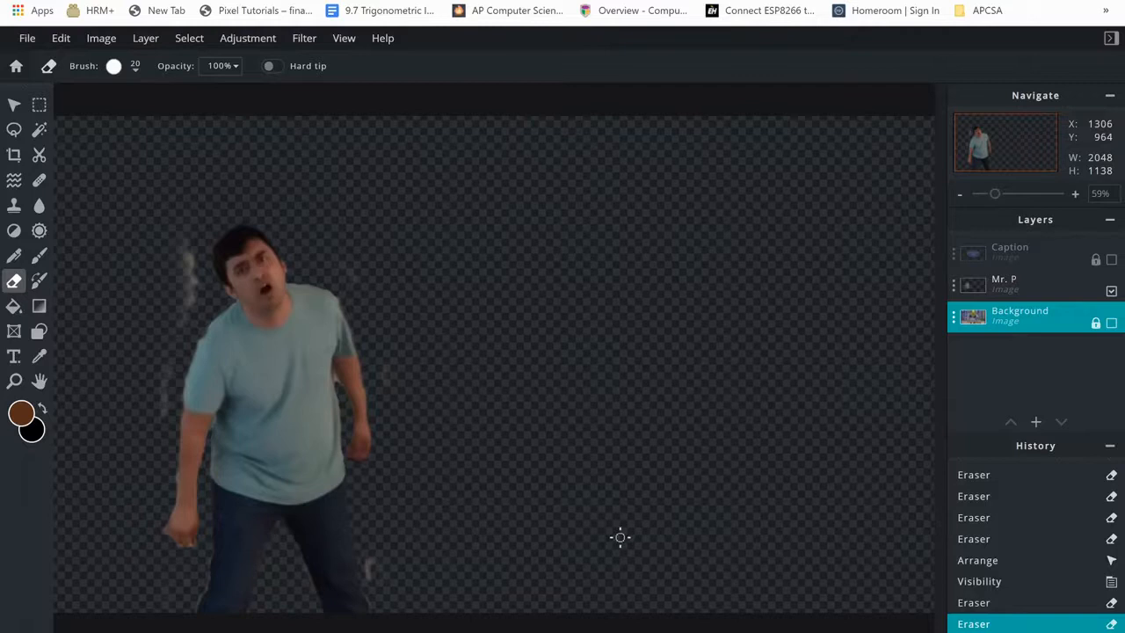
{"action": "key", "text": "ctrl+z"}
{"action": "key", "text": "ctrl+z"}
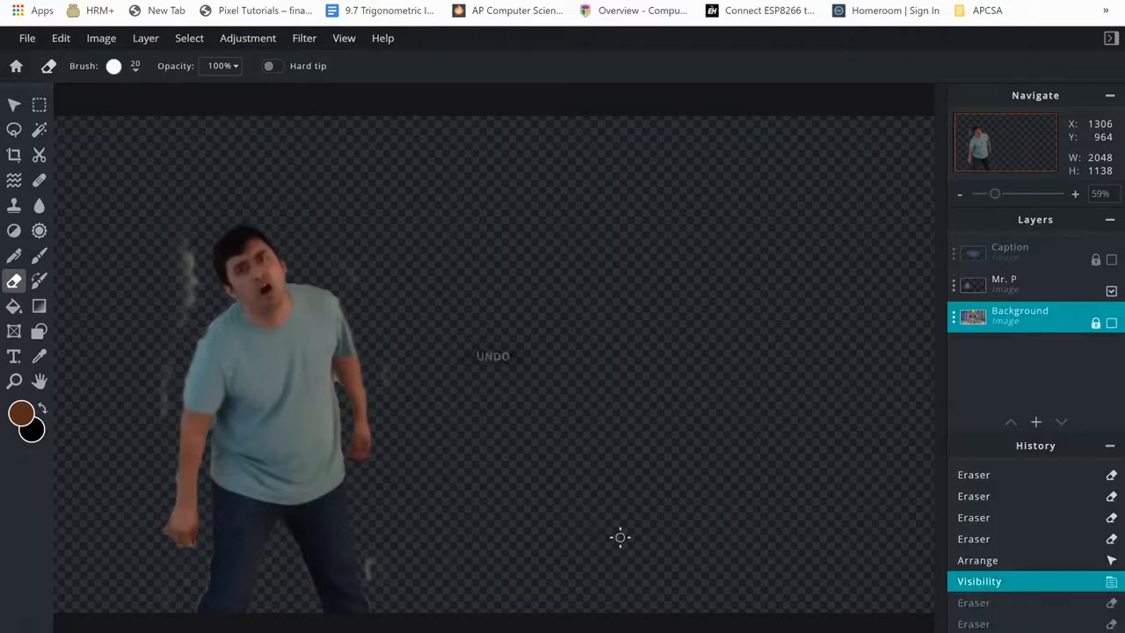
Select the Mr. P layer, hide the Background layer, and erase the leftover specks beside the man's leg and arm
{"action": "left_click", "coordinate": [1110, 324]}
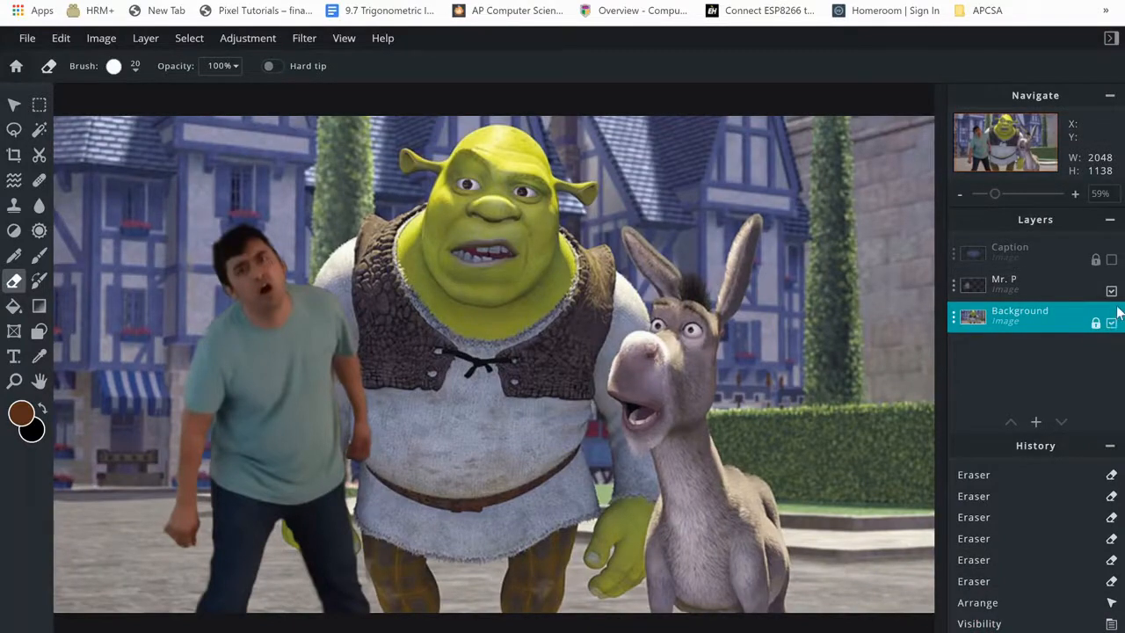
{"action": "left_click", "coordinate": [1076, 287]}
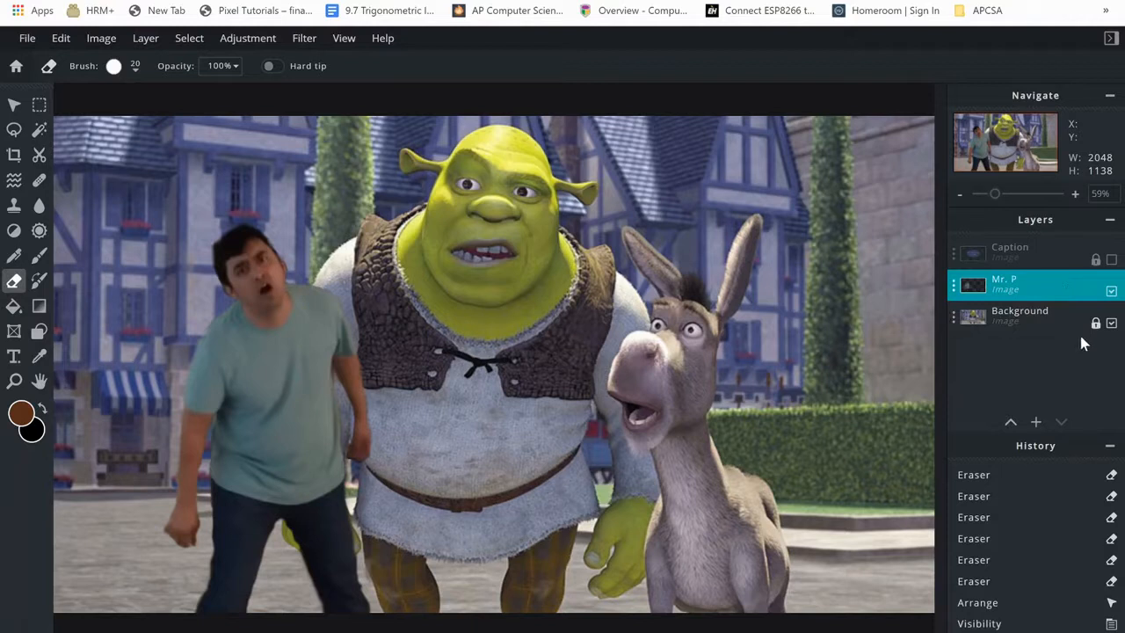
{"action": "left_click", "coordinate": [1111, 322]}
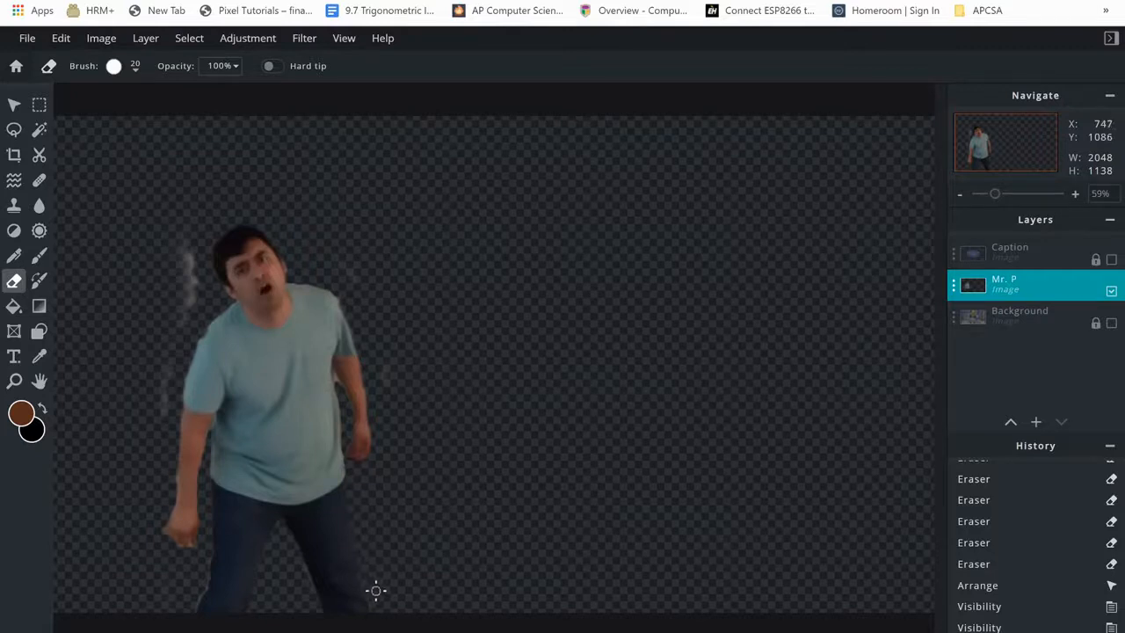
{"action": "left_click_drag", "start_coordinate": [368, 587], "coordinate": [383, 579]}
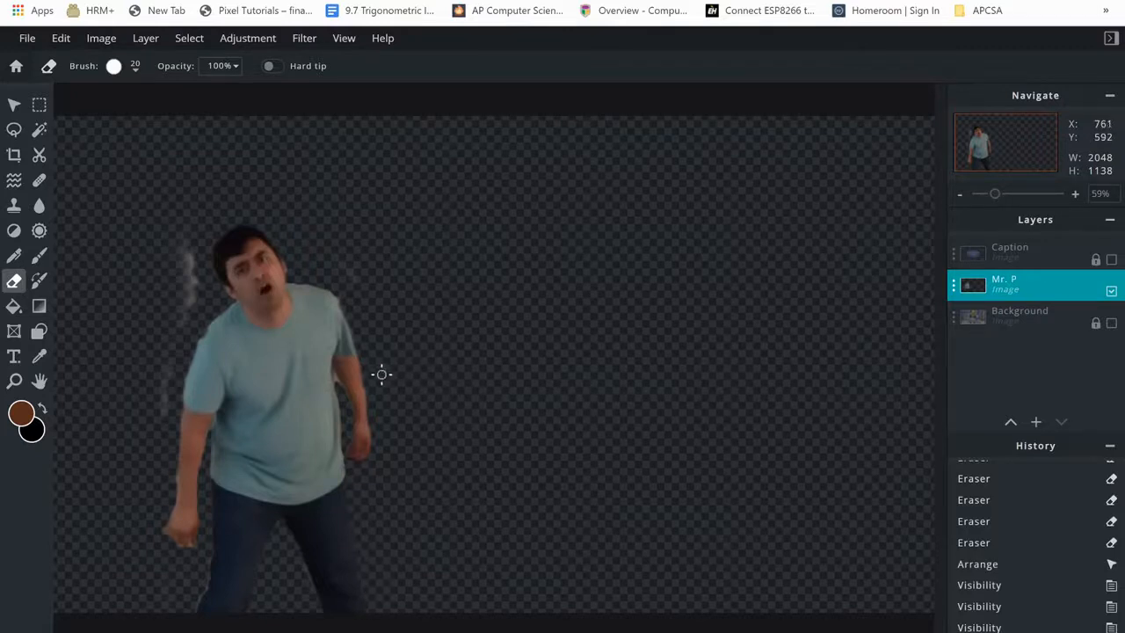
{"action": "left_click_drag", "start_coordinate": [357, 276], "coordinate": [160, 278]}
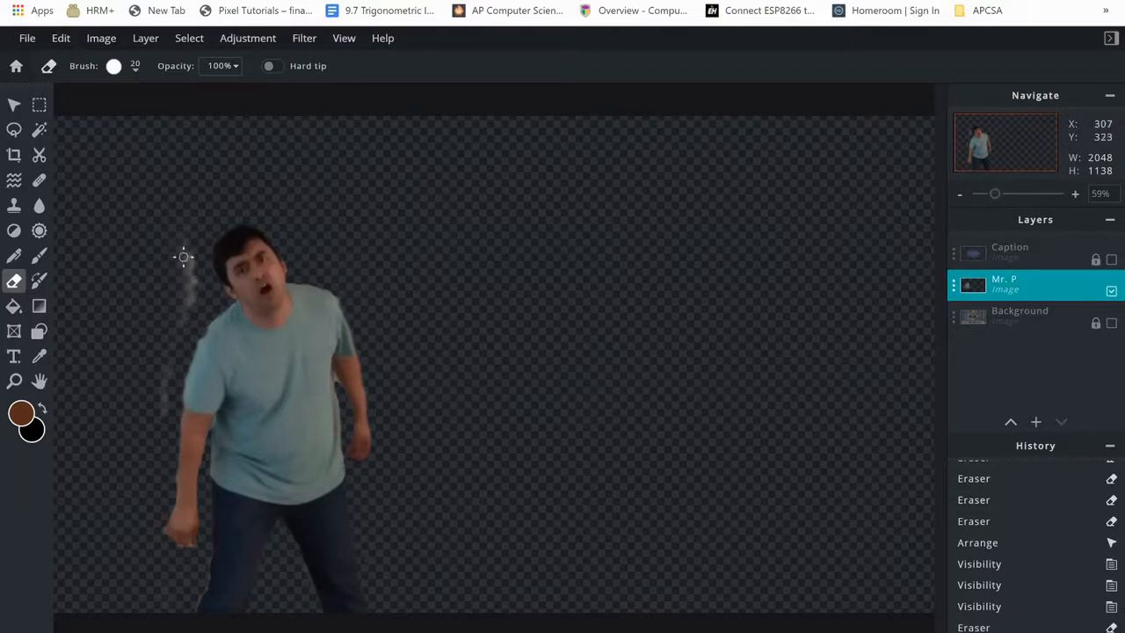
Erase the remaining streaks beside the man's head and shoulder with the hard round 30 px brush, and show the Background layer
{"action": "left_click", "coordinate": [136, 70]}
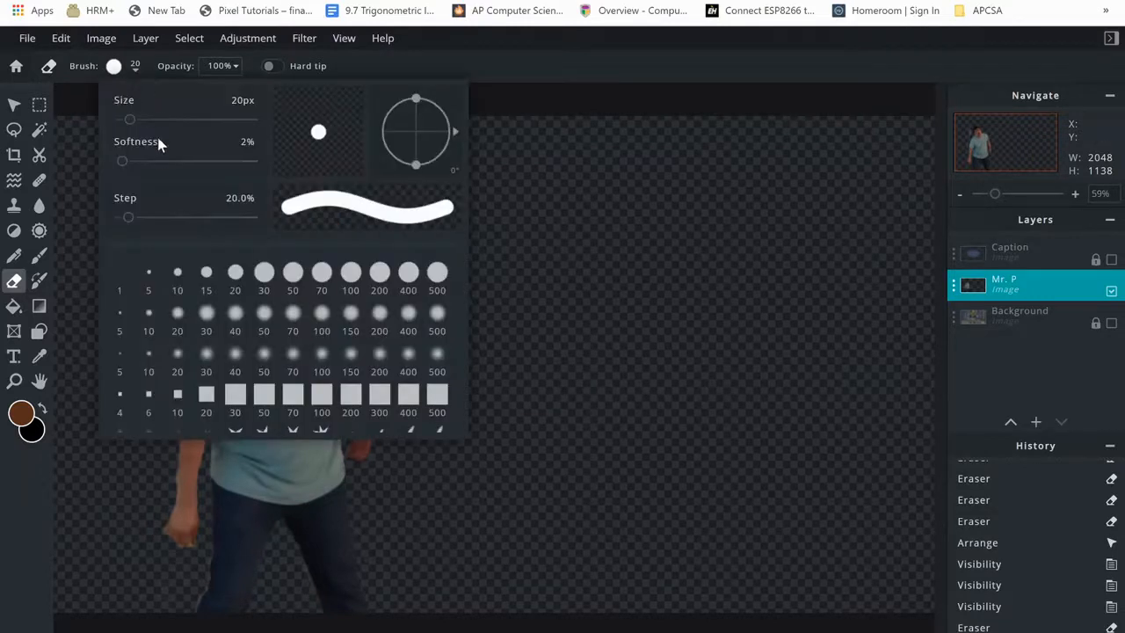
{"action": "left_click", "coordinate": [263, 272]}
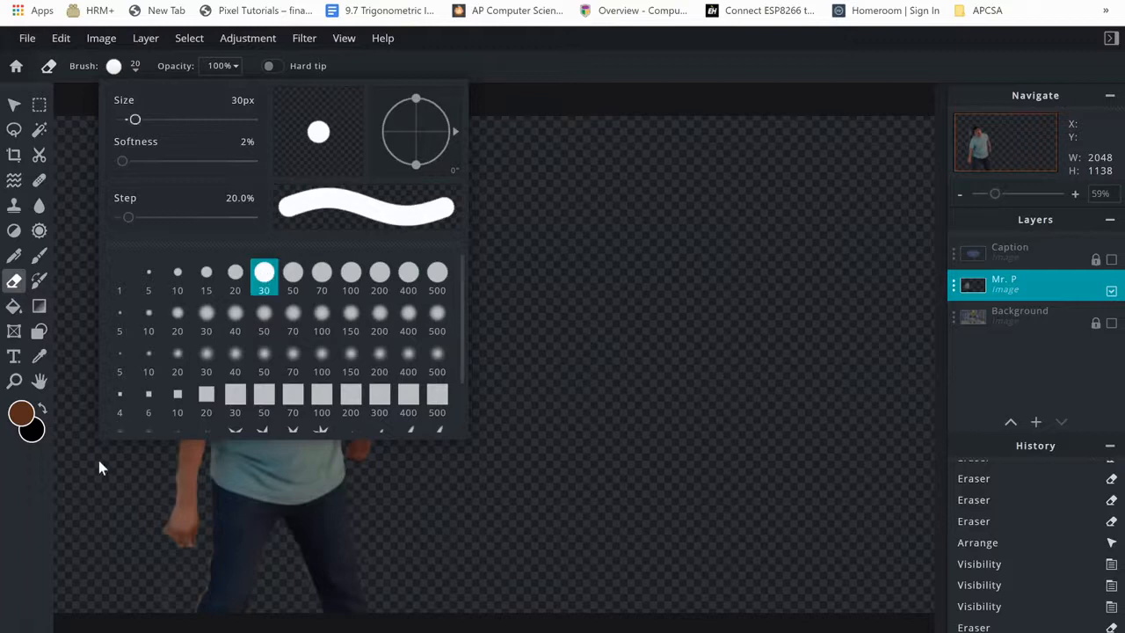
{"action": "mouse_move", "coordinate": [161, 420]}
{"action": "left_mouse_down"}
{"action": "mouse_move", "coordinate": [171, 339]}
{"action": "mouse_move", "coordinate": [202, 281]}
{"action": "mouse_move", "coordinate": [203, 270]}
{"action": "mouse_move", "coordinate": [185, 299]}
{"action": "mouse_move", "coordinate": [189, 249]}
{"action": "mouse_move", "coordinate": [131, 440]}
{"action": "left_mouse_up"}
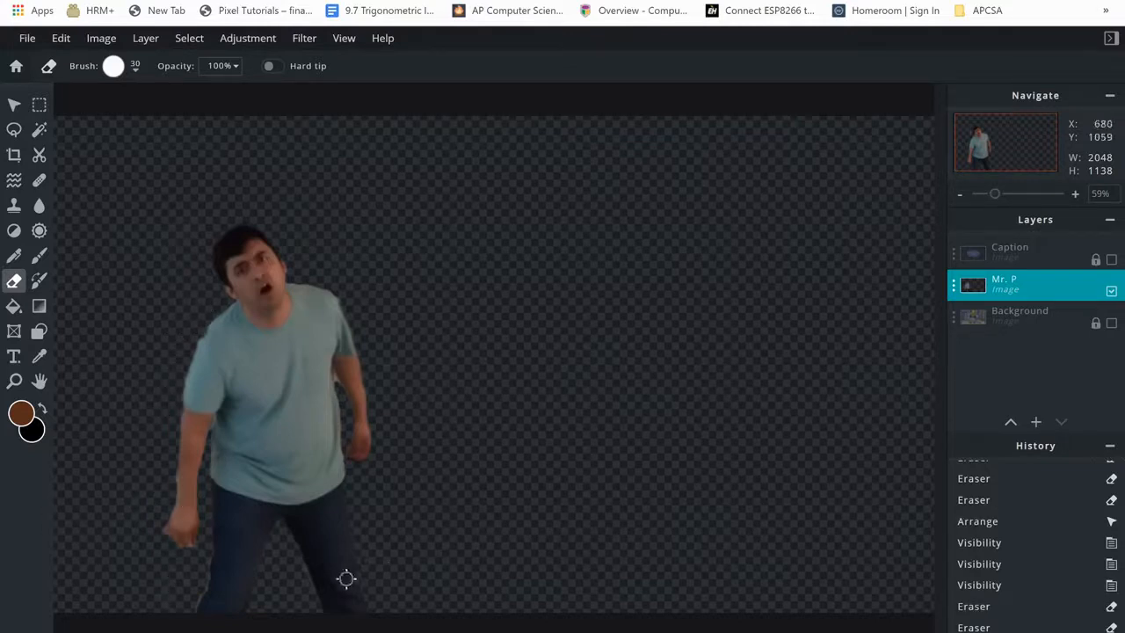
{"action": "left_click", "coordinate": [1111, 323]}
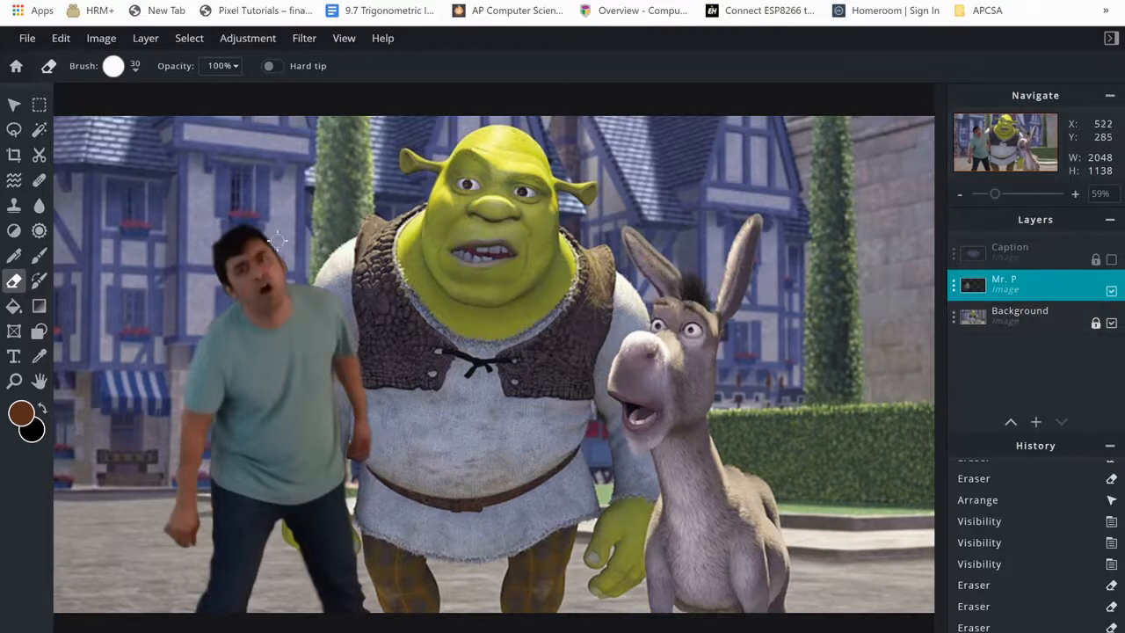
Hide the Mr. P layer and marquee-select an area about 449 by 927 px around Shrek's left-hand arm on the Background layer
{"action": "left_click", "coordinate": [1022, 313]}
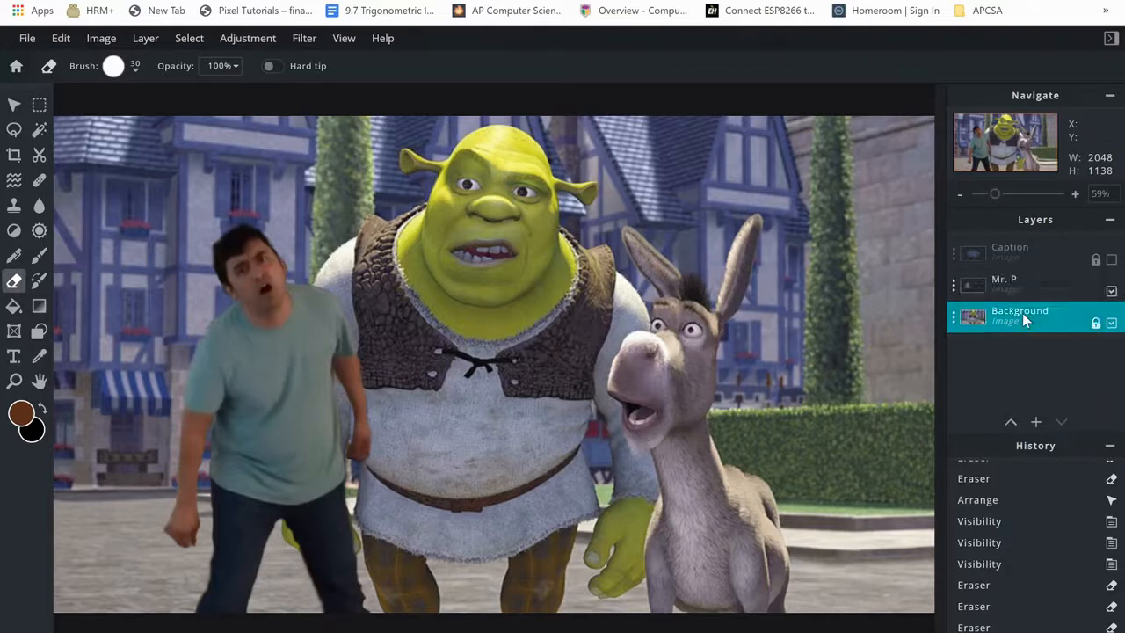
{"action": "left_click", "coordinate": [1111, 292]}
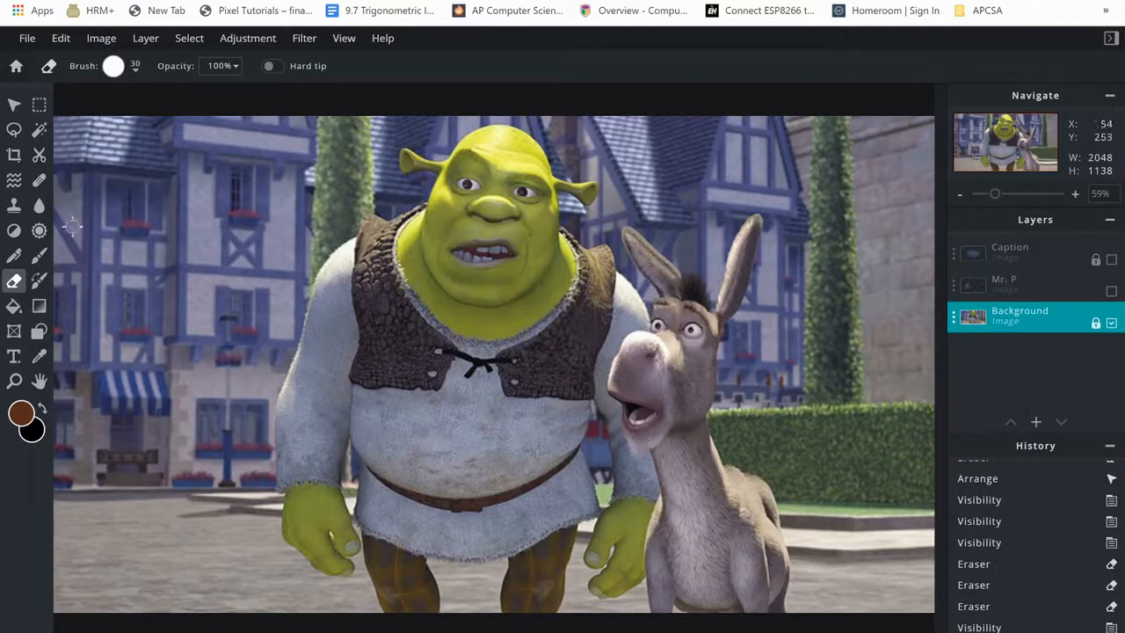
{"action": "left_click", "coordinate": [39, 105]}
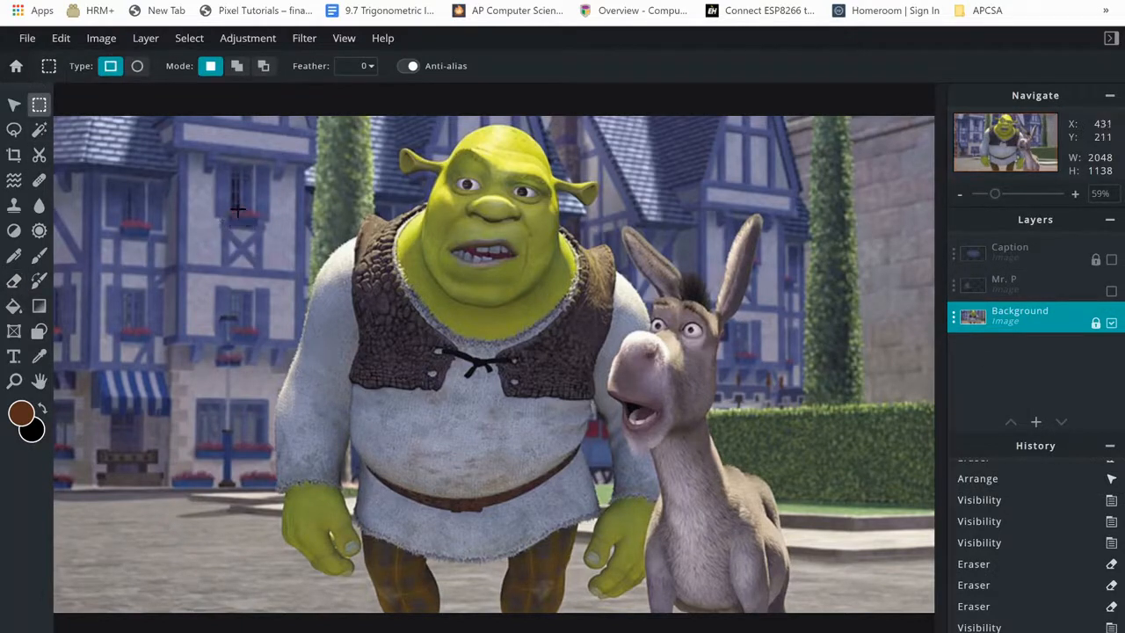
{"action": "left_click_drag", "start_coordinate": [237, 209], "coordinate": [434, 612]}
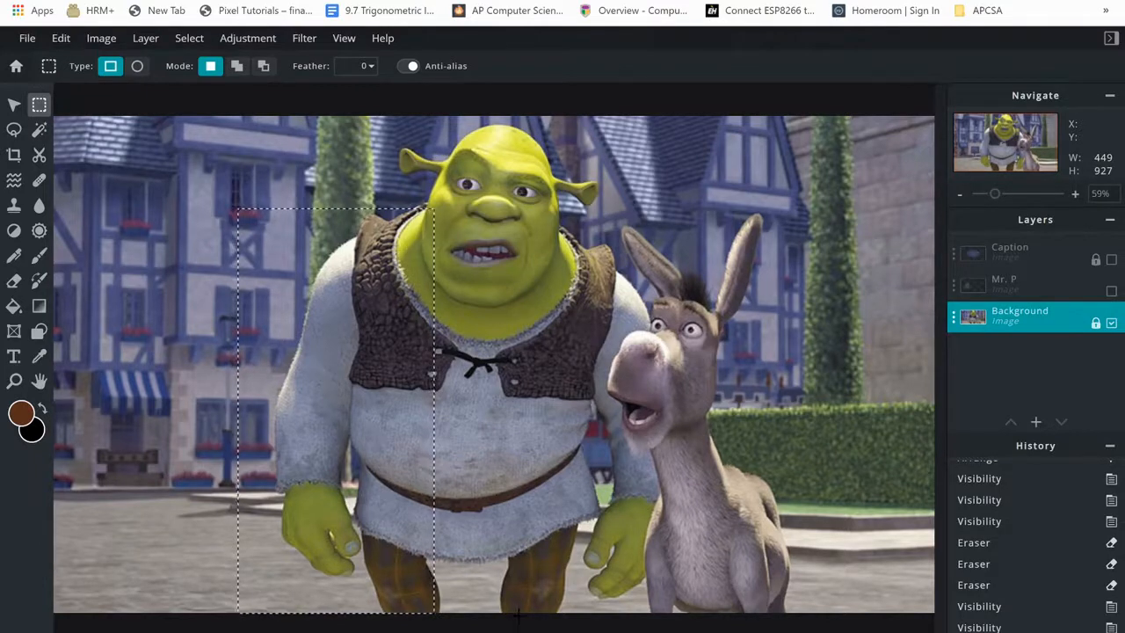
Copy the selected Shrek area, hide the Background layer, and paste the copy as a new layer
{"action": "key", "text": "ctrl+c"}
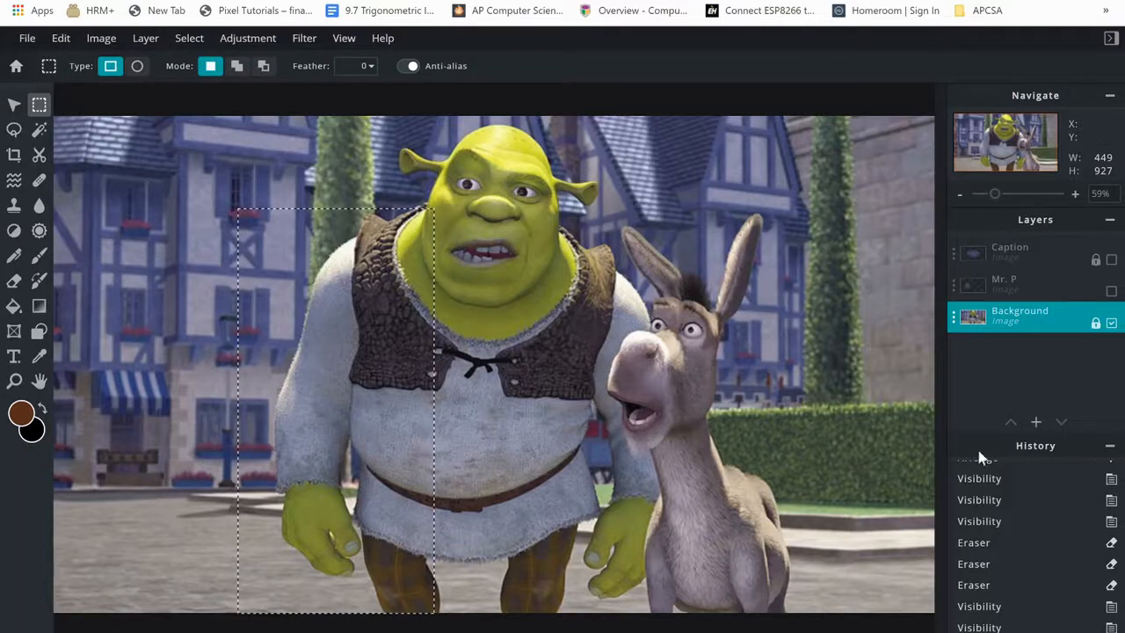
{"action": "left_click", "coordinate": [1111, 324]}
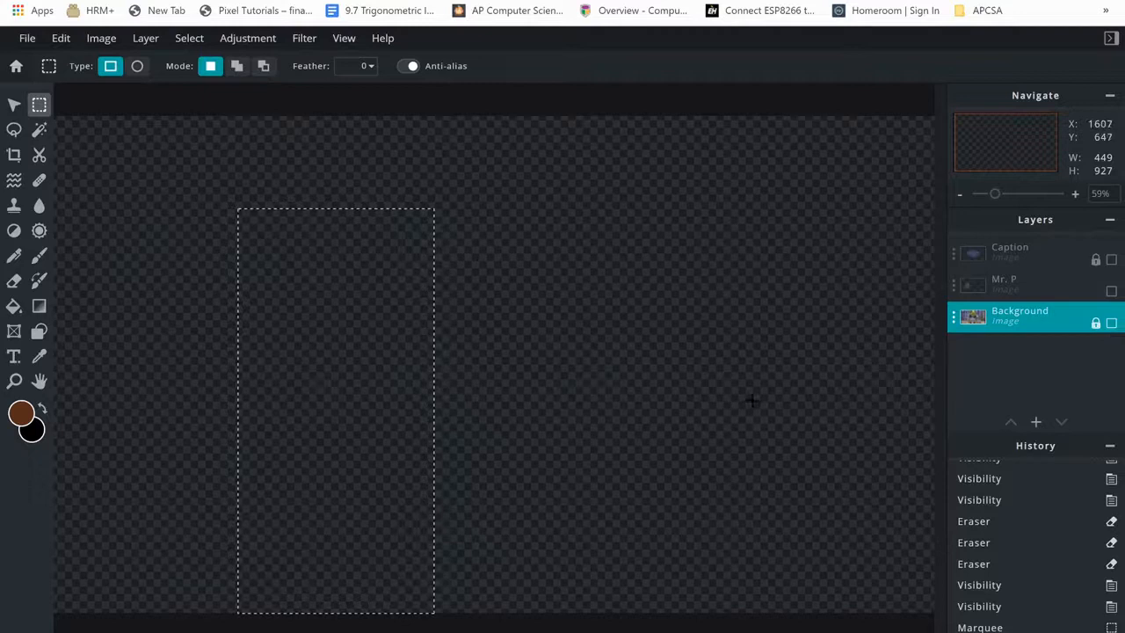
{"action": "key", "text": "ctrl+v"}
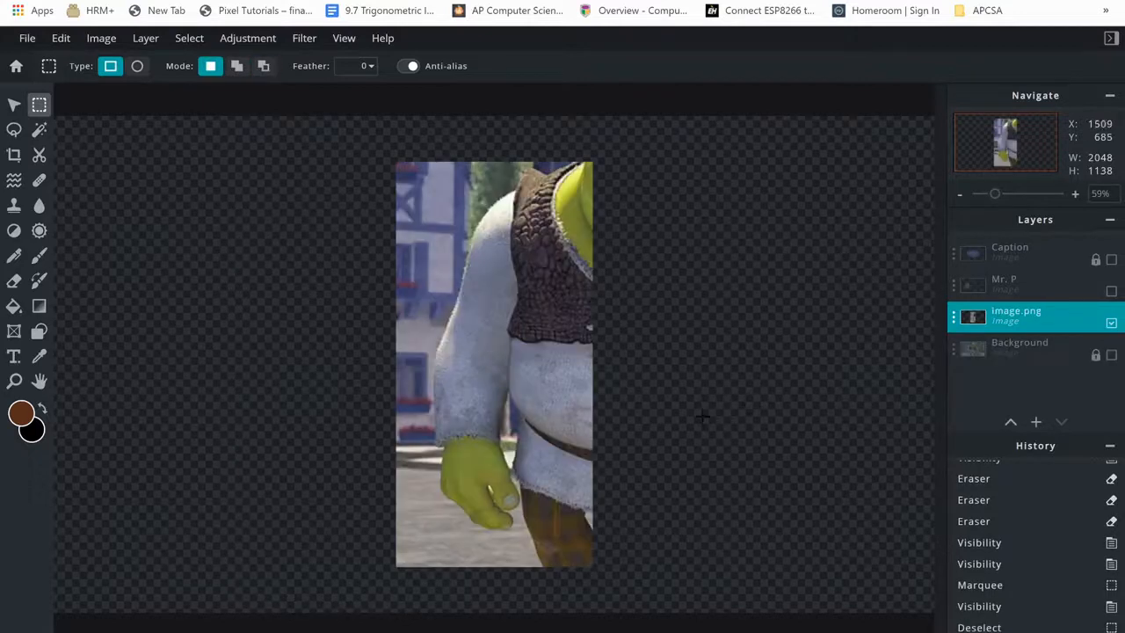
Erase the bulk of the scenery around Shrek's arm on the pasted layer with a large hard round eraser brush
{"action": "left_click", "coordinate": [15, 285]}
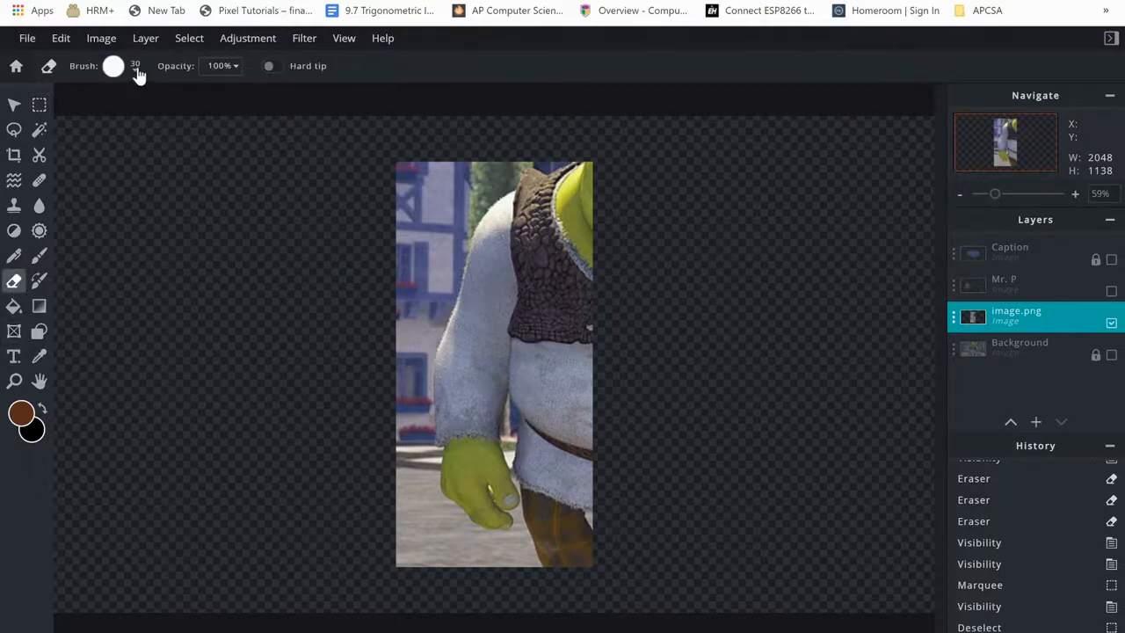
{"action": "left_click", "coordinate": [136, 71]}
{"action": "left_click", "coordinate": [364, 283]}
{"action": "mouse_move", "coordinate": [427, 547]}
{"action": "left_mouse_down"}
{"action": "mouse_move", "coordinate": [427, 209]}
{"action": "mouse_move", "coordinate": [517, 125]}
{"action": "left_mouse_up"}
{"action": "left_click", "coordinate": [503, 581]}
Reduce the eraser to the hard round 30 px brush and erase the scenery around Shrek's hand, leg and sleeve
{"action": "left_click", "coordinate": [131, 68]}
{"action": "left_click", "coordinate": [177, 274]}
{"action": "left_click", "coordinate": [396, 485]}
{"action": "left_click", "coordinate": [131, 69]}
{"action": "left_click", "coordinate": [233, 274]}
{"action": "left_click_drag", "start_coordinate": [434, 490], "coordinate": [454, 524]}
{"action": "scroll", "coordinate": [454, 524], "scroll_direction": "up", "scroll_amount": 4}
{"action": "mouse_move", "coordinate": [515, 615]}
{"action": "left_mouse_down"}
{"action": "mouse_move", "coordinate": [375, 547]}
{"action": "mouse_move", "coordinate": [310, 459]}
{"action": "mouse_move", "coordinate": [340, 518]}
{"action": "left_mouse_up"}
{"action": "key", "text": "ctrl+z"}
{"action": "mouse_move", "coordinate": [545, 626]}
{"action": "left_mouse_down"}
{"action": "mouse_move", "coordinate": [392, 575]}
{"action": "mouse_move", "coordinate": [357, 534]}
{"action": "mouse_move", "coordinate": [316, 471]}
{"action": "mouse_move", "coordinate": [301, 243]}
{"action": "left_mouse_up"}
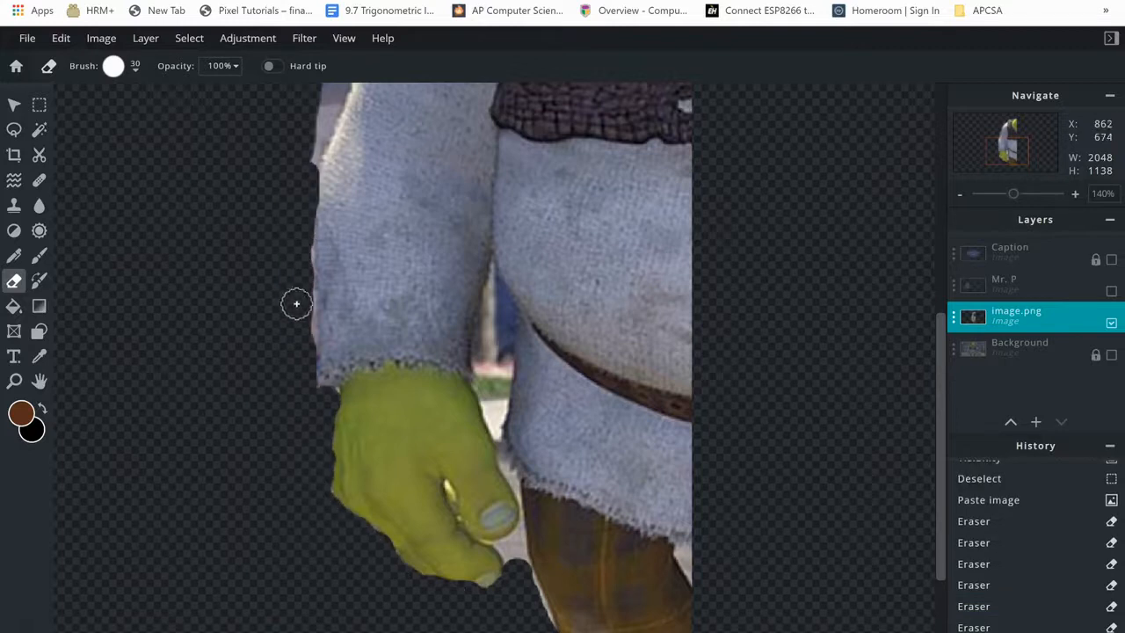
Erase the remaining scenery along Shrek's sleeve and shoulder and in the gap between his arm and body
{"action": "left_click_drag", "start_coordinate": [293, 304], "coordinate": [308, 413]}
{"action": "scroll", "coordinate": [268, 215], "scroll_direction": "down", "scroll_amount": 4}
{"action": "scroll", "coordinate": [372, 249], "scroll_direction": "up", "scroll_amount": 4}
{"action": "left_click_drag", "start_coordinate": [507, 287], "coordinate": [457, 430]}
{"action": "mouse_move", "coordinate": [469, 389]}
{"action": "left_mouse_down"}
{"action": "mouse_move", "coordinate": [550, 118]}
{"action": "mouse_move", "coordinate": [586, 96]}
{"action": "left_mouse_up"}
{"action": "scroll", "coordinate": [394, 373], "scroll_direction": "down", "scroll_amount": 2}
{"action": "scroll", "coordinate": [535, 183], "scroll_direction": "up", "scroll_amount": 2}
{"action": "scroll", "coordinate": [680, 103], "scroll_direction": "down", "scroll_amount": 2}
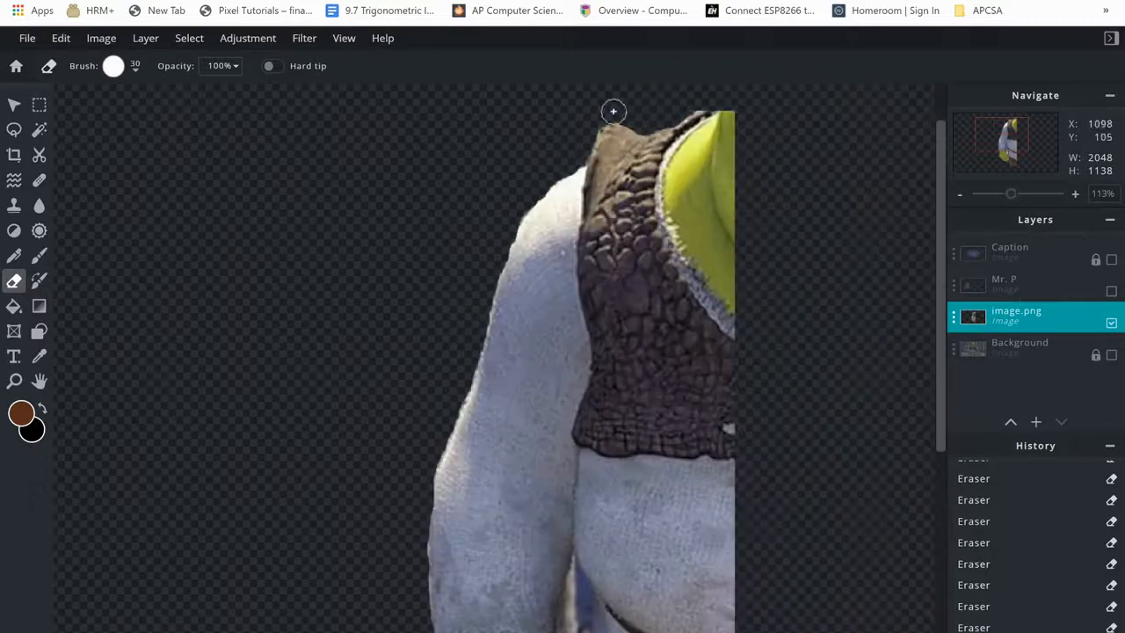
{"action": "scroll", "coordinate": [539, 510], "scroll_direction": "down", "scroll_amount": 2}
{"action": "scroll", "coordinate": [515, 443], "scroll_direction": "up", "scroll_amount": 5}
{"action": "mouse_move", "coordinate": [512, 481]}
{"action": "left_mouse_down"}
{"action": "mouse_move", "coordinate": [509, 376]}
{"action": "mouse_move", "coordinate": [519, 477]}
{"action": "left_mouse_up"}
Switch to the hard round 5 px eraser brush and clear the narrow gap between Shrek's arm, hand and torso
{"action": "left_click", "coordinate": [114, 66]}
{"action": "left_click", "coordinate": [147, 273]}
{"action": "scroll", "coordinate": [516, 319], "scroll_direction": "up", "scroll_amount": 6}
{"action": "mouse_move", "coordinate": [522, 336]}
{"action": "left_mouse_down"}
{"action": "mouse_move", "coordinate": [544, 289]}
{"action": "mouse_move", "coordinate": [462, 343]}
{"action": "left_mouse_up"}
{"action": "scroll", "coordinate": [462, 344], "scroll_direction": "up", "scroll_amount": 2}
{"action": "mouse_move", "coordinate": [539, 427]}
{"action": "left_mouse_down"}
{"action": "mouse_move", "coordinate": [460, 602]}
{"action": "mouse_move", "coordinate": [400, 570]}
{"action": "mouse_move", "coordinate": [444, 562]}
{"action": "left_mouse_up"}
{"action": "scroll", "coordinate": [547, 520], "scroll_direction": "down", "scroll_amount": 10}
{"action": "scroll", "coordinate": [558, 624], "scroll_direction": "up", "scroll_amount": 5}
{"action": "mouse_move", "coordinate": [536, 624]}
{"action": "left_mouse_down"}
{"action": "mouse_move", "coordinate": [519, 615]}
{"action": "mouse_move", "coordinate": [527, 605]}
{"action": "left_mouse_up"}
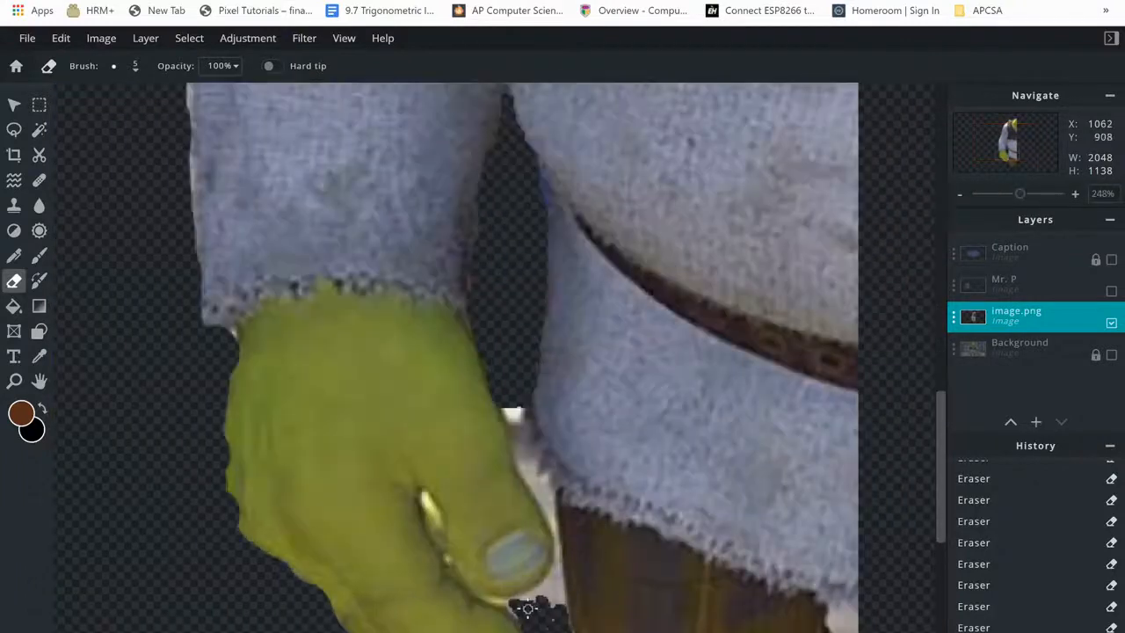
Erase the last bits of scenery around Shrek's fingers and beside his leg with the fine brush
{"action": "scroll", "coordinate": [559, 584], "scroll_direction": "up", "scroll_amount": 4}
{"action": "mouse_move", "coordinate": [432, 627]}
{"action": "left_mouse_down"}
{"action": "mouse_move", "coordinate": [505, 609]}
{"action": "mouse_move", "coordinate": [532, 584]}
{"action": "mouse_move", "coordinate": [545, 621]}
{"action": "mouse_move", "coordinate": [517, 407]}
{"action": "mouse_move", "coordinate": [444, 259]}
{"action": "mouse_move", "coordinate": [463, 373]}
{"action": "mouse_move", "coordinate": [515, 441]}
{"action": "mouse_move", "coordinate": [475, 319]}
{"action": "mouse_move", "coordinate": [479, 387]}
{"action": "left_mouse_up"}
{"action": "scroll", "coordinate": [530, 595], "scroll_direction": "down", "scroll_amount": 3}
{"action": "scroll", "coordinate": [484, 474], "scroll_direction": "up", "scroll_amount": 4}
{"action": "left_click_drag", "start_coordinate": [485, 475], "coordinate": [405, 313]}
{"action": "scroll", "coordinate": [527, 582], "scroll_direction": "down", "scroll_amount": 4}
{"action": "scroll", "coordinate": [492, 612], "scroll_direction": "up", "scroll_amount": 3}
{"action": "scroll", "coordinate": [448, 322], "scroll_direction": "down", "scroll_amount": 12}
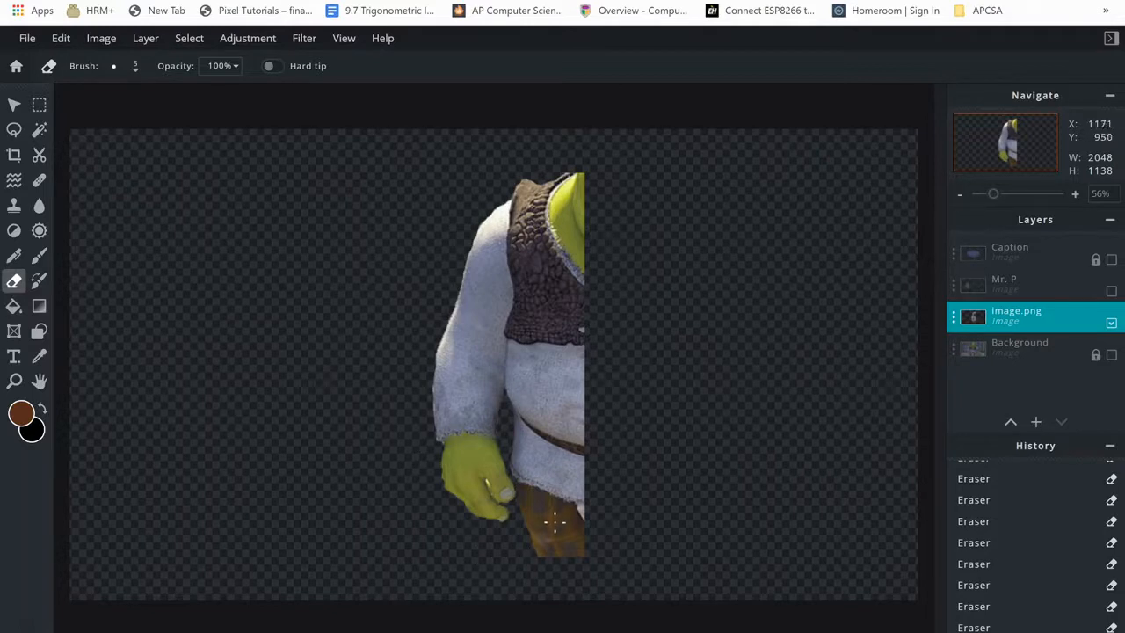
{"action": "scroll", "coordinate": [569, 448], "scroll_direction": "up", "scroll_amount": 2}
{"action": "scroll", "coordinate": [539, 448], "scroll_direction": "down", "scroll_amount": 1}
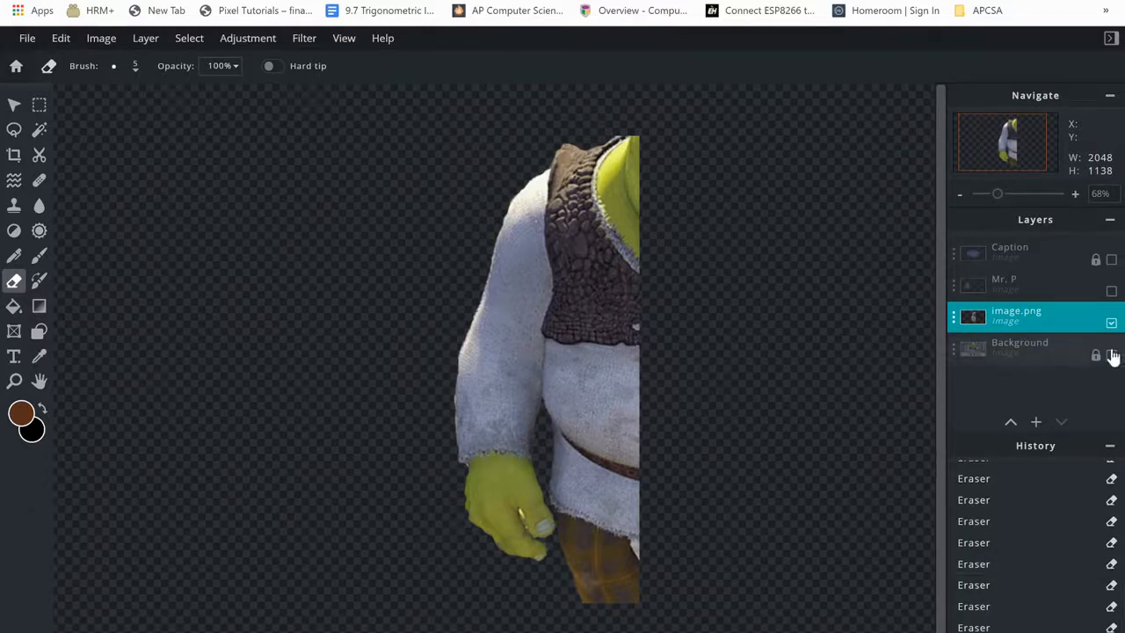
Rename the pasted image.png layer as shrekshoulder
{"action": "left_click", "coordinate": [1019, 314]}
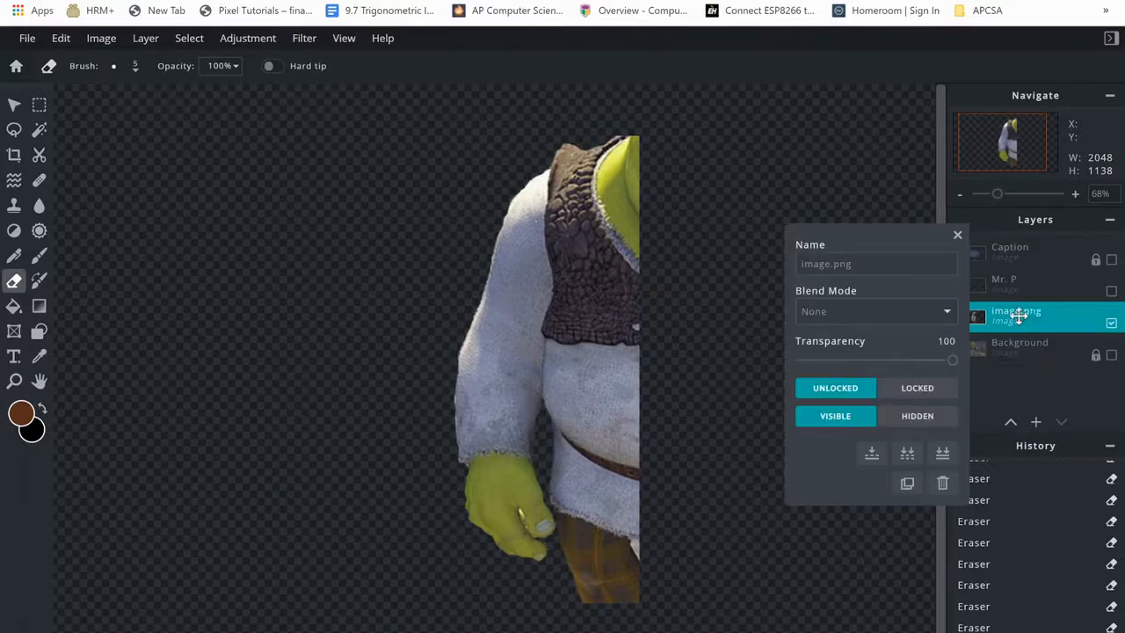
{"action": "left_click", "coordinate": [913, 271]}
{"action": "key", "text": "BackSpace"}
{"action": "key", "text": "BackSpace"}
{"action": "key", "text": "BackSpace"}
{"action": "key", "text": "BackSpace"}
{"action": "key", "text": "BackSpace"}
{"action": "key", "text": "BackSpace"}
{"action": "key", "text": "BackSpace"}
{"action": "key", "text": "BackSpace"}
{"action": "key", "text": "BackSpace"}
{"action": "type", "text": "shrekshoulder"}
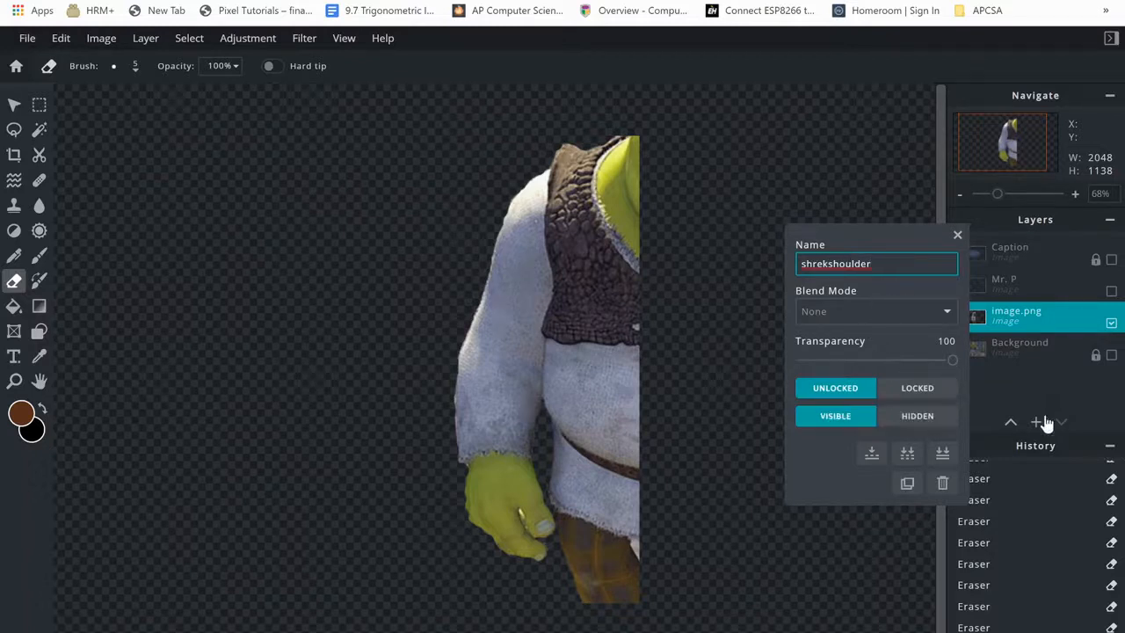
{"action": "left_click", "coordinate": [1022, 400]}
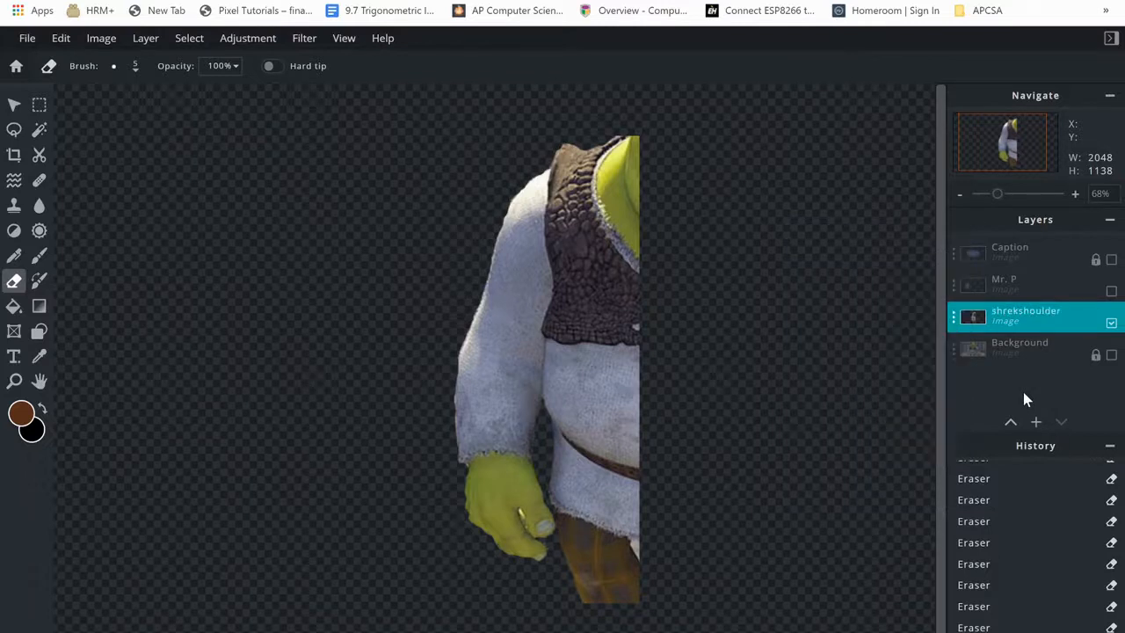
Show the Background layer and move the shrekshoulder cut-out over Shrek's matching arm, at about X 427, Y 211
{"action": "left_click", "coordinate": [1110, 355]}
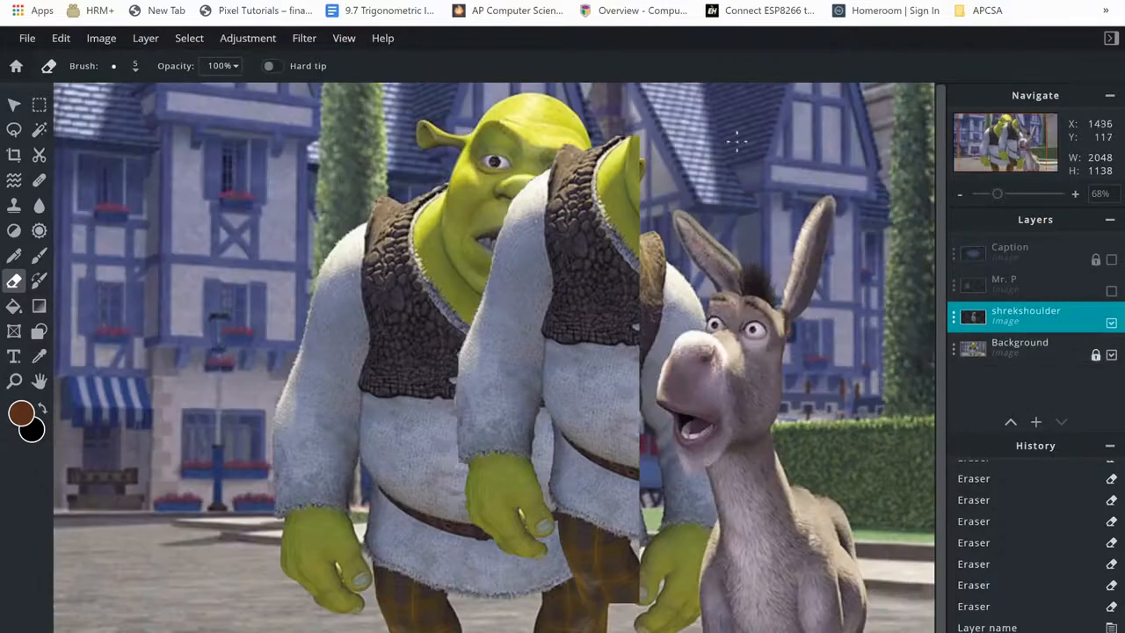
{"action": "left_click", "coordinate": [15, 106]}
{"action": "left_click_drag", "start_coordinate": [521, 302], "coordinate": [367, 354]}
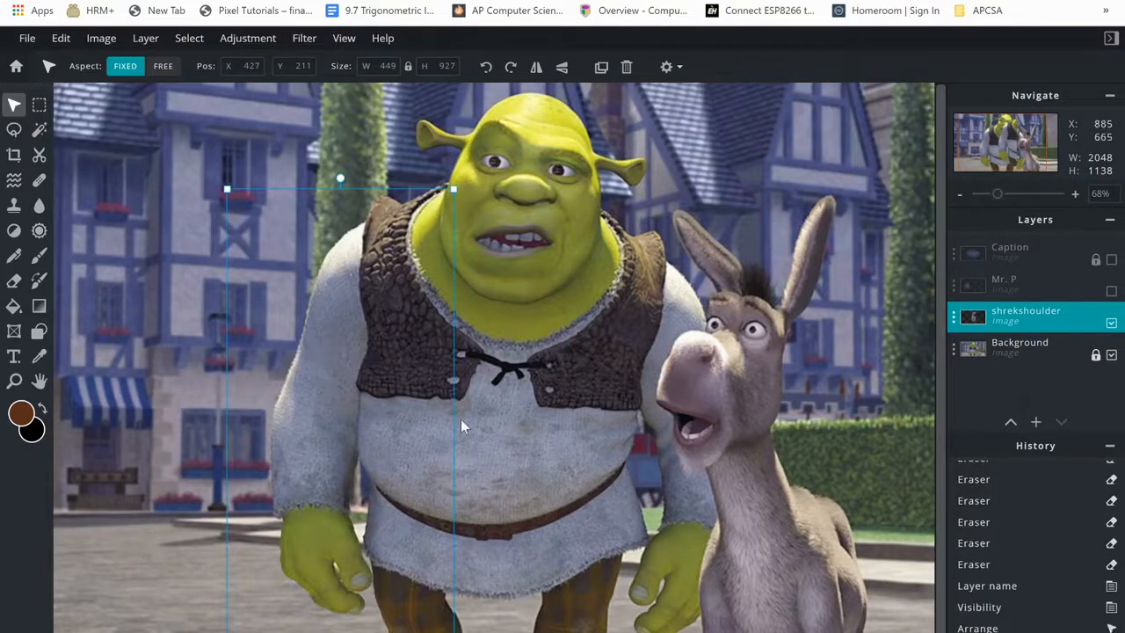
Show the Mr. P layer and move the shrekshoulder layer above it so the man stands behind Shrek
{"action": "left_click", "coordinate": [1011, 298]}
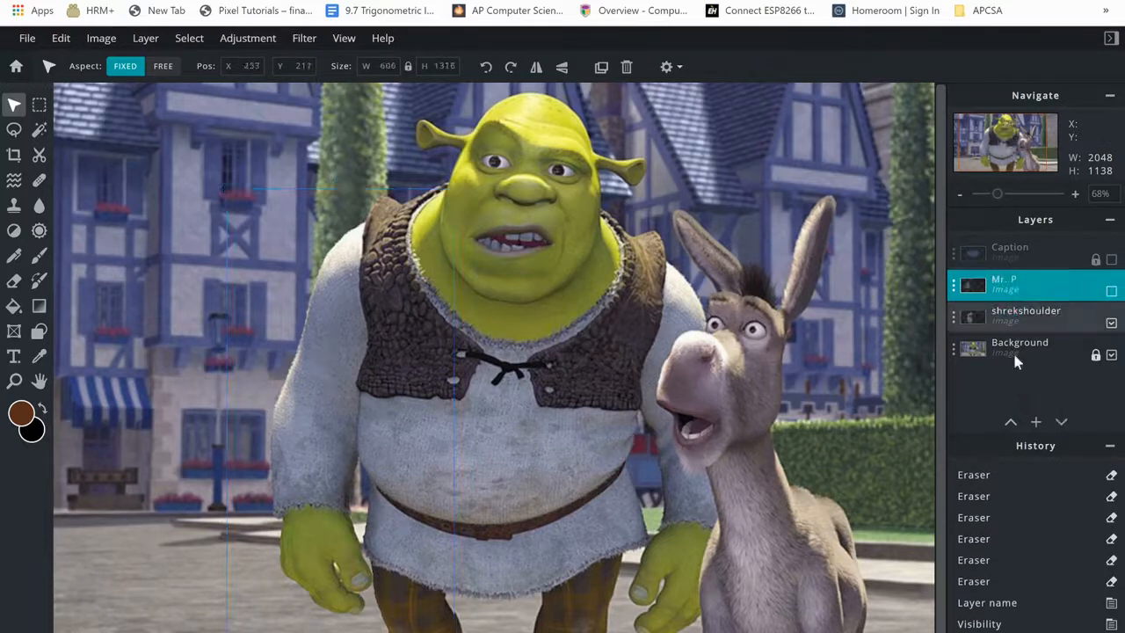
{"action": "left_click", "coordinate": [1110, 292]}
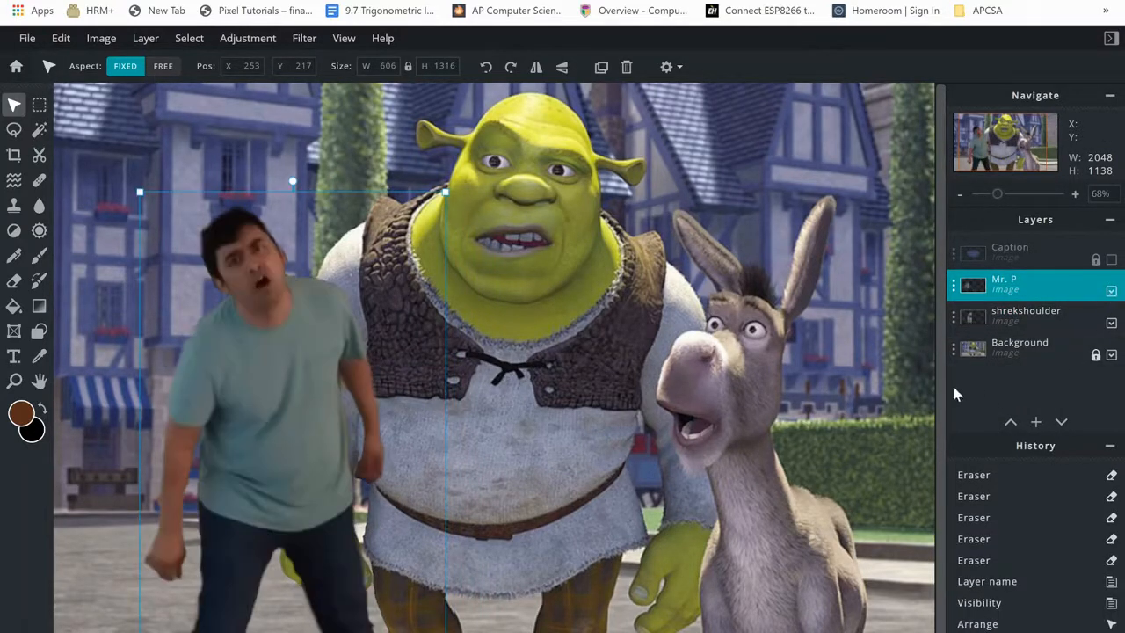
{"action": "left_click", "coordinate": [1017, 318]}
{"action": "left_click", "coordinate": [1010, 296]}
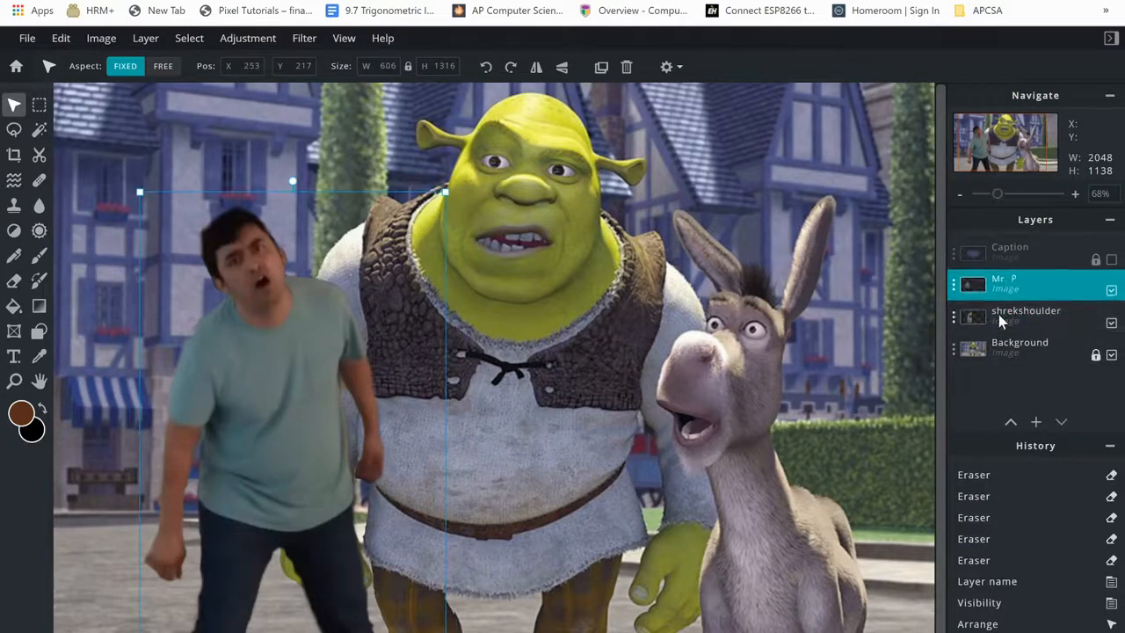
{"action": "left_click_drag", "start_coordinate": [1021, 305], "coordinate": [1021, 286]}
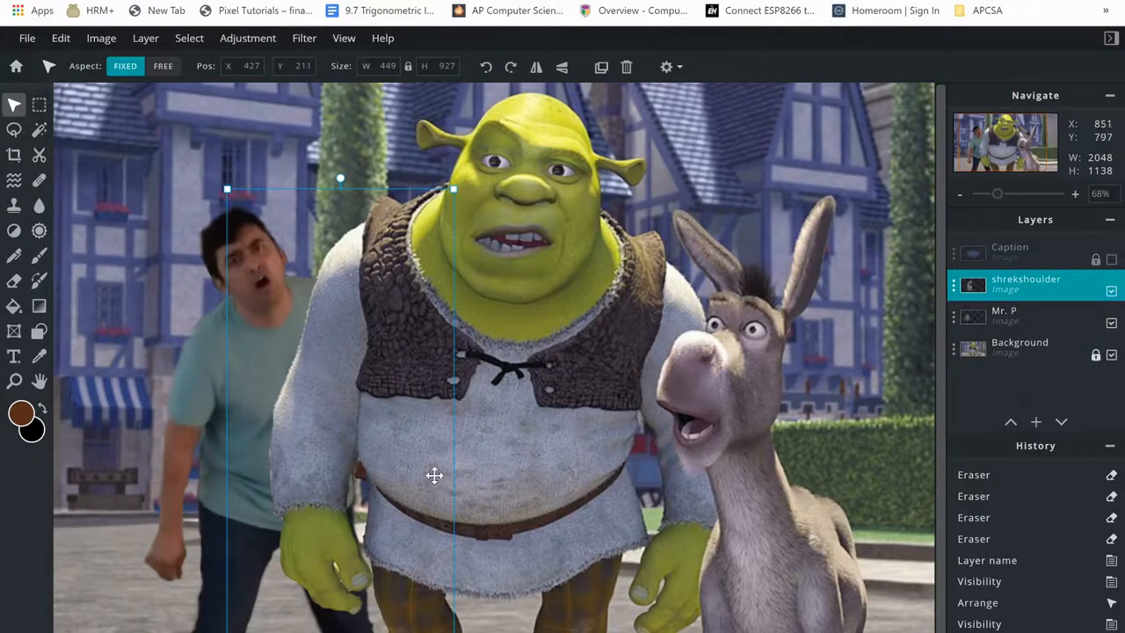
Fine-tune the shrekshoulder cut-out's position to X 431, Y 211 so it lines up with Shrek's body
{"action": "scroll", "coordinate": [421, 543], "scroll_direction": "up", "scroll_amount": 5}
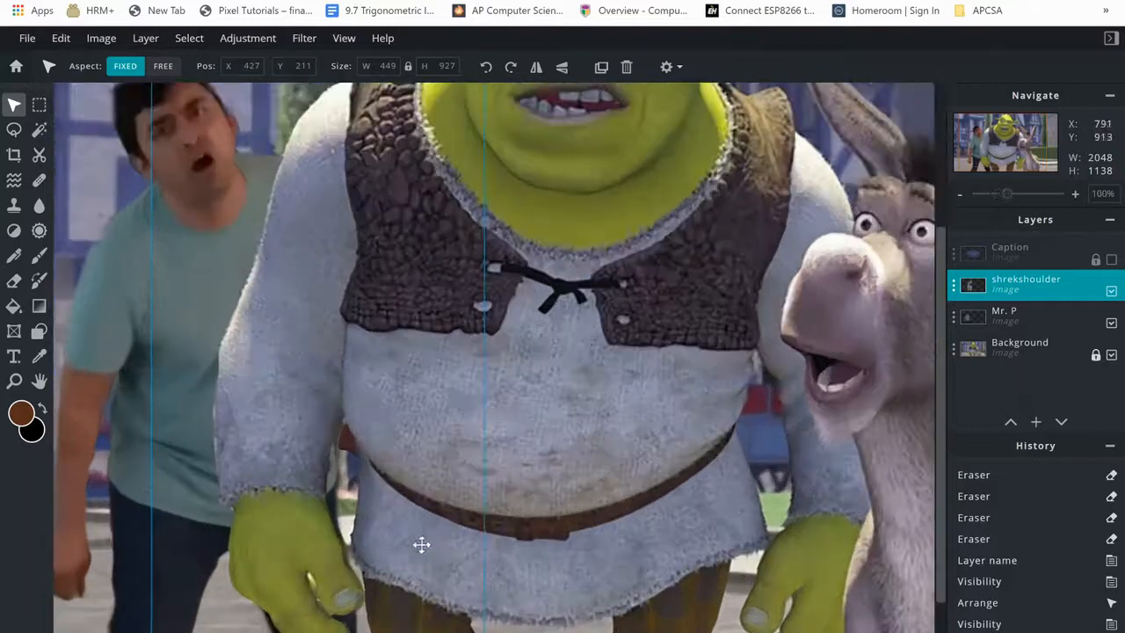
{"action": "left_click", "coordinate": [675, 524]}
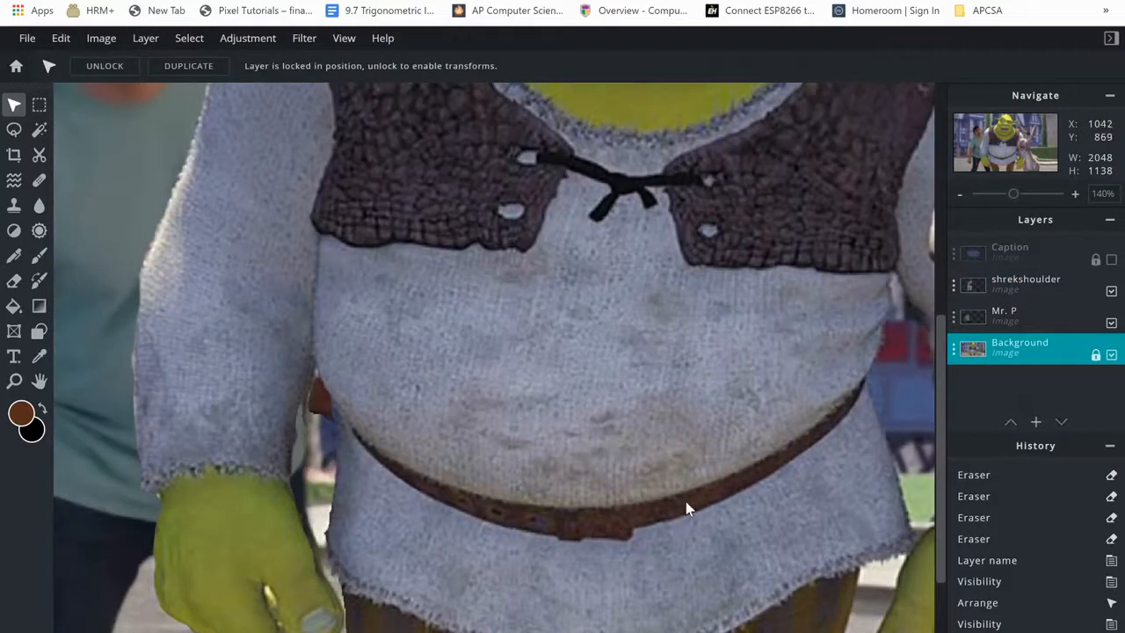
{"action": "left_click_drag", "start_coordinate": [1005, 162], "coordinate": [1003, 167]}
{"action": "left_click_drag", "start_coordinate": [360, 334], "coordinate": [371, 333]}
{"action": "key", "text": "Up"}
{"action": "key", "text": "Up"}
{"action": "key", "text": "Up"}
{"action": "key", "text": "Up"}
{"action": "left_click_drag", "start_coordinate": [371, 332], "coordinate": [368, 333]}
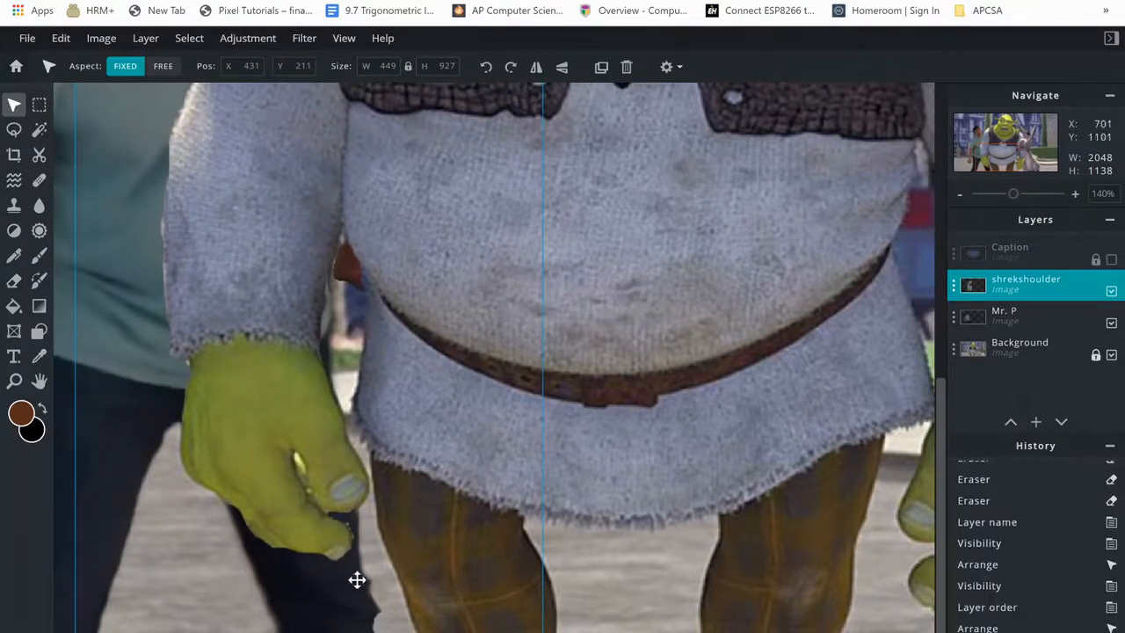
{"action": "scroll", "coordinate": [372, 500], "scroll_direction": "down", "scroll_amount": 3}
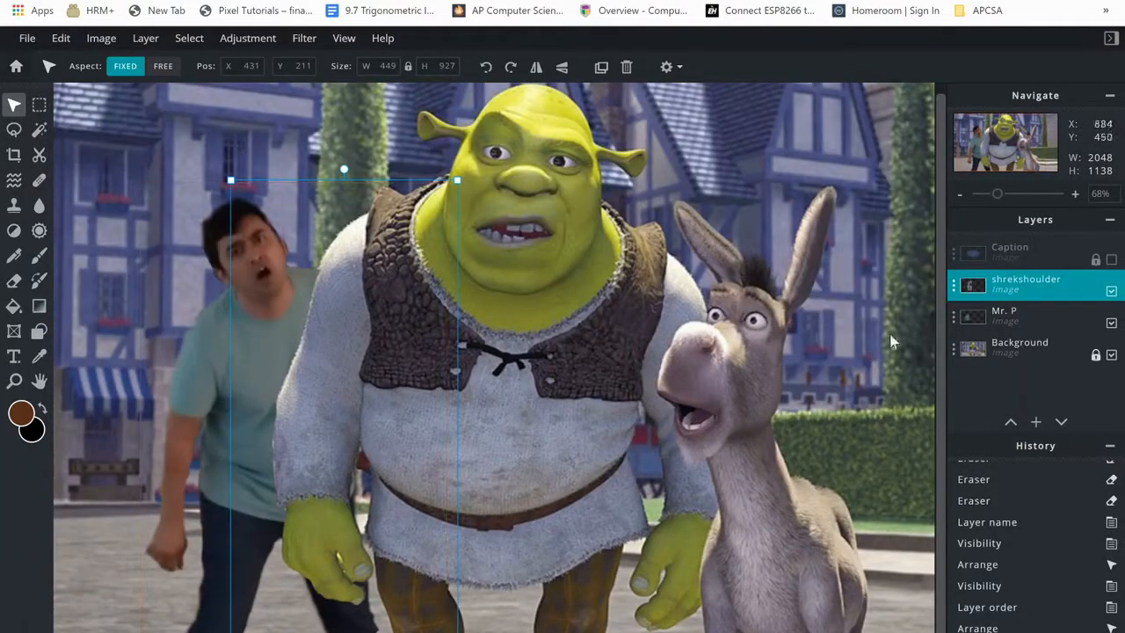
Move the Mr. P layer closer behind Shrek to X 301, Y 211, and merge all visible layers
{"action": "left_click", "coordinate": [974, 318]}
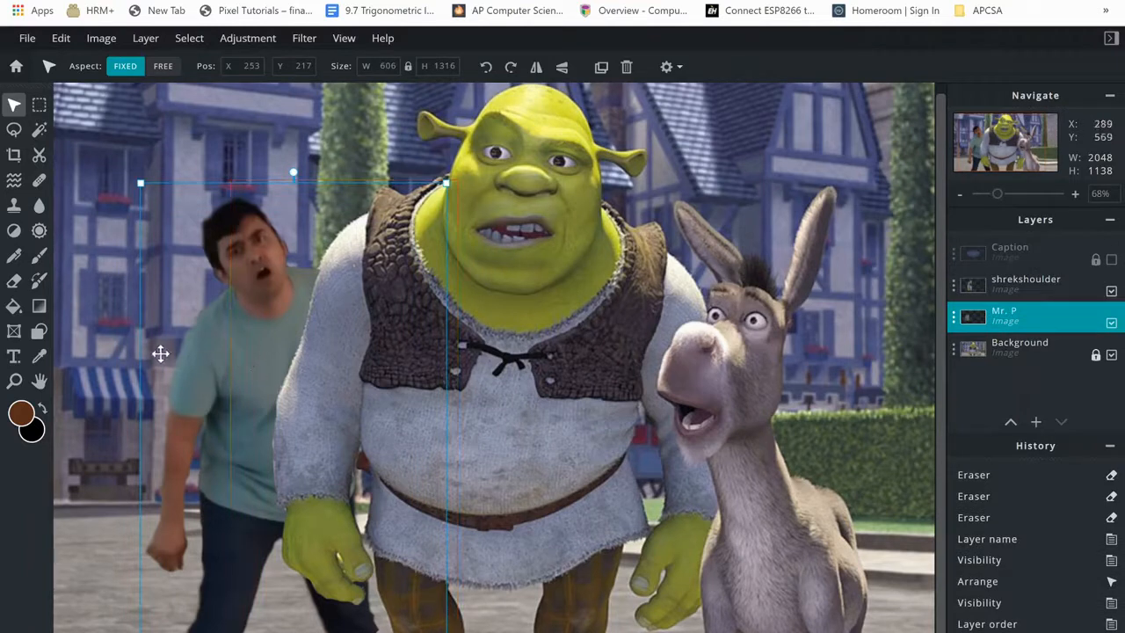
{"action": "left_click_drag", "start_coordinate": [183, 337], "coordinate": [208, 335]}
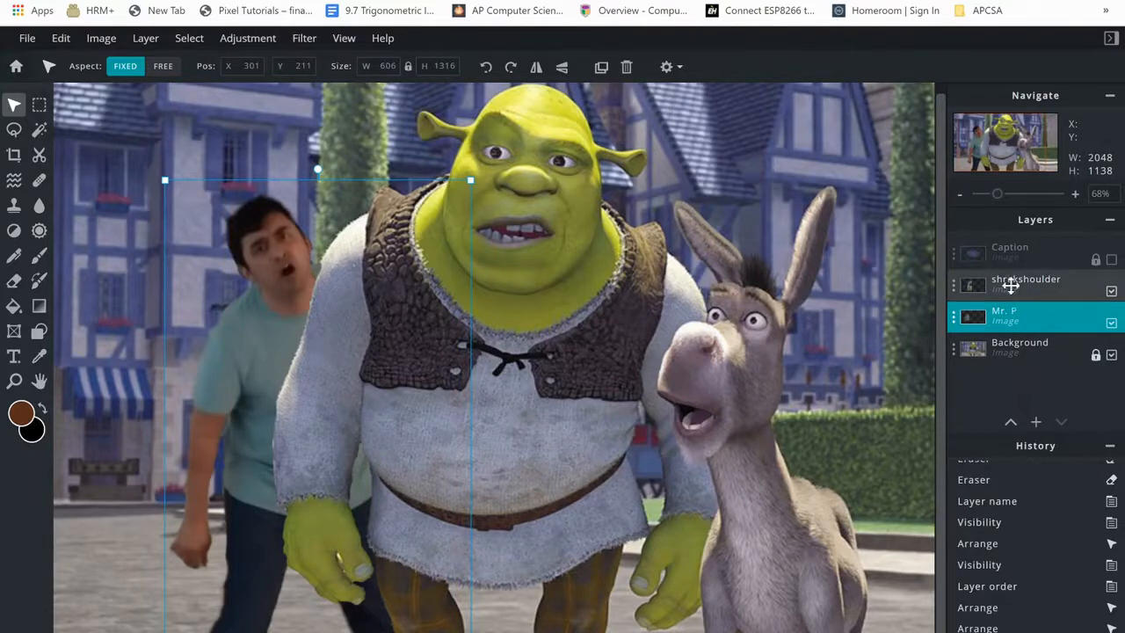
{"action": "double_click", "coordinate": [1011, 285]}
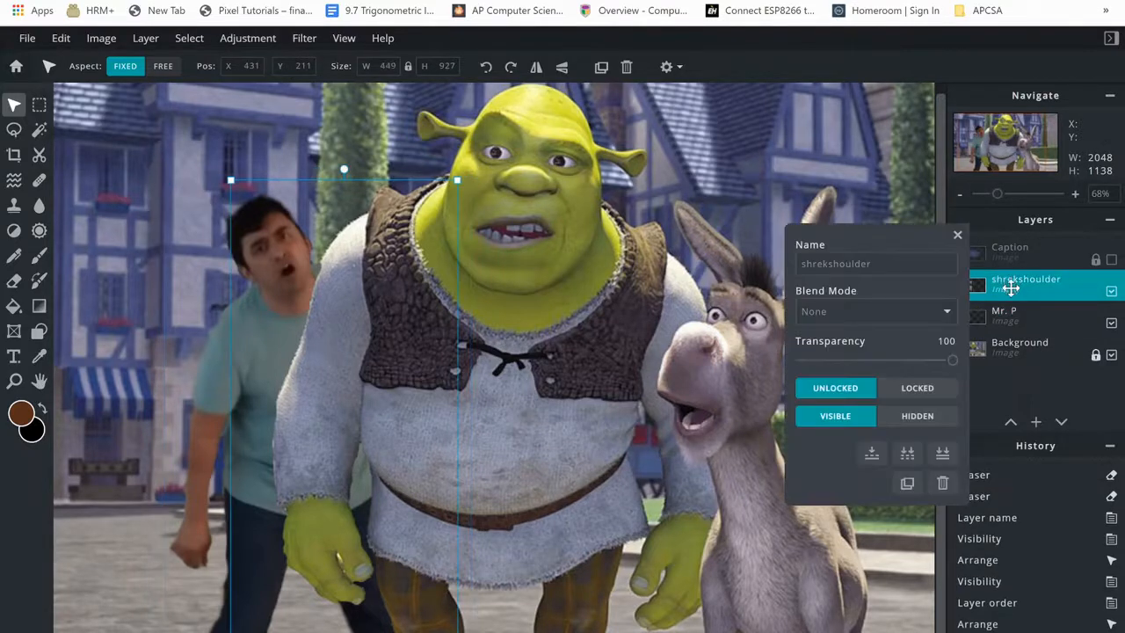
{"action": "left_click", "coordinate": [908, 455]}
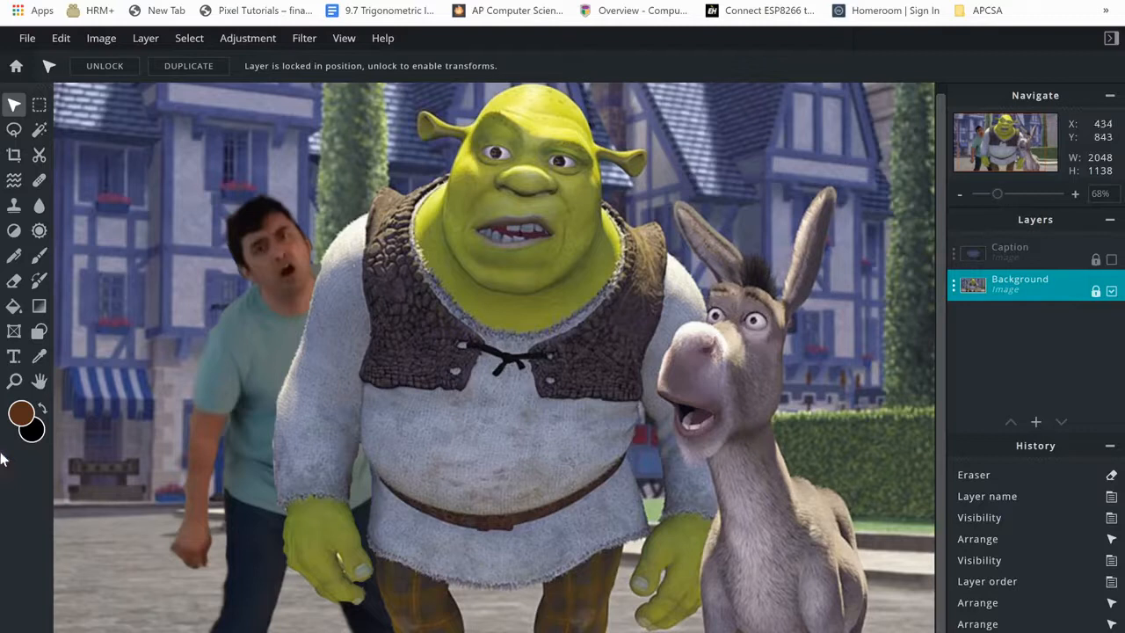
Blur the edge of Shrek's shoulder beside the man using the Blur tool with brush size 50 and strength 17
{"action": "left_click", "coordinate": [39, 205]}
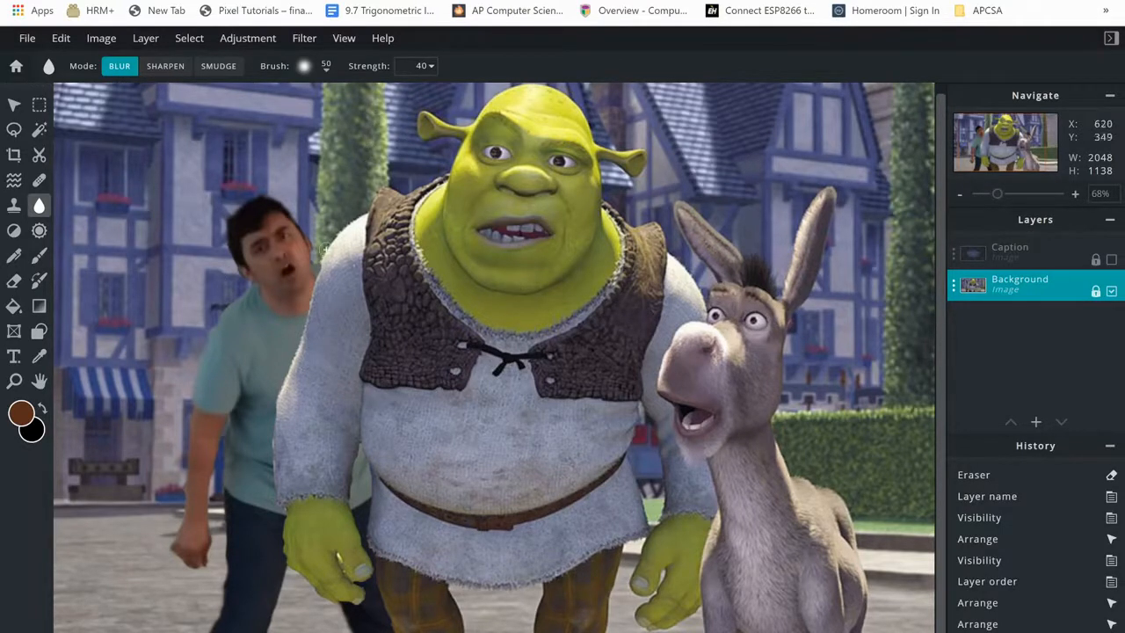
{"action": "scroll", "coordinate": [295, 278], "scroll_direction": "up", "scroll_amount": 5}
{"action": "left_click", "coordinate": [426, 66]}
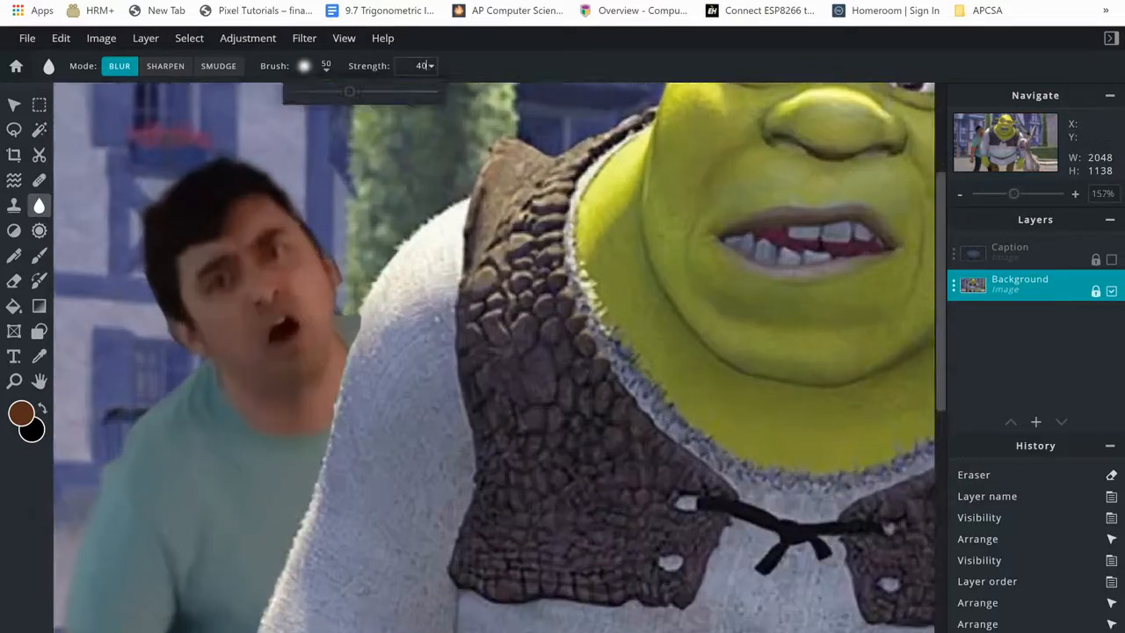
{"action": "left_click_drag", "start_coordinate": [349, 93], "coordinate": [320, 107]}
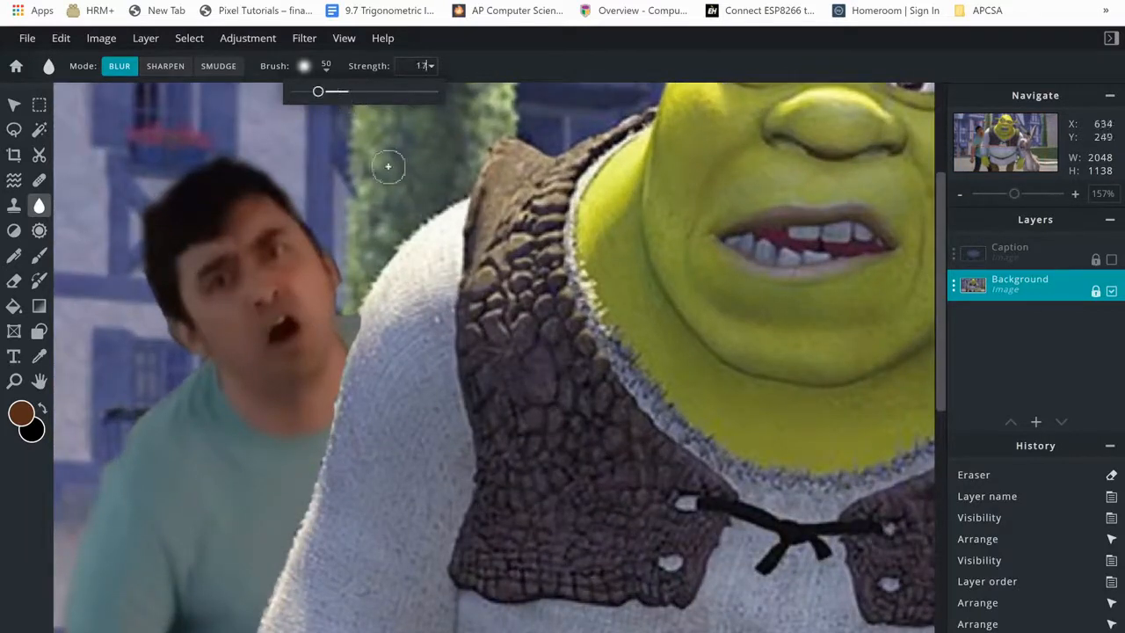
{"action": "mouse_move", "coordinate": [404, 234]}
{"action": "left_mouse_down"}
{"action": "mouse_move", "coordinate": [437, 213]}
{"action": "mouse_move", "coordinate": [377, 241]}
{"action": "mouse_move", "coordinate": [402, 232]}
{"action": "mouse_move", "coordinate": [376, 280]}
{"action": "left_mouse_up"}
{"action": "mouse_move", "coordinate": [357, 319]}
{"action": "left_mouse_down"}
{"action": "mouse_move", "coordinate": [350, 326]}
{"action": "mouse_move", "coordinate": [355, 305]}
{"action": "mouse_move", "coordinate": [419, 228]}
{"action": "mouse_move", "coordinate": [387, 237]}
{"action": "left_mouse_up"}
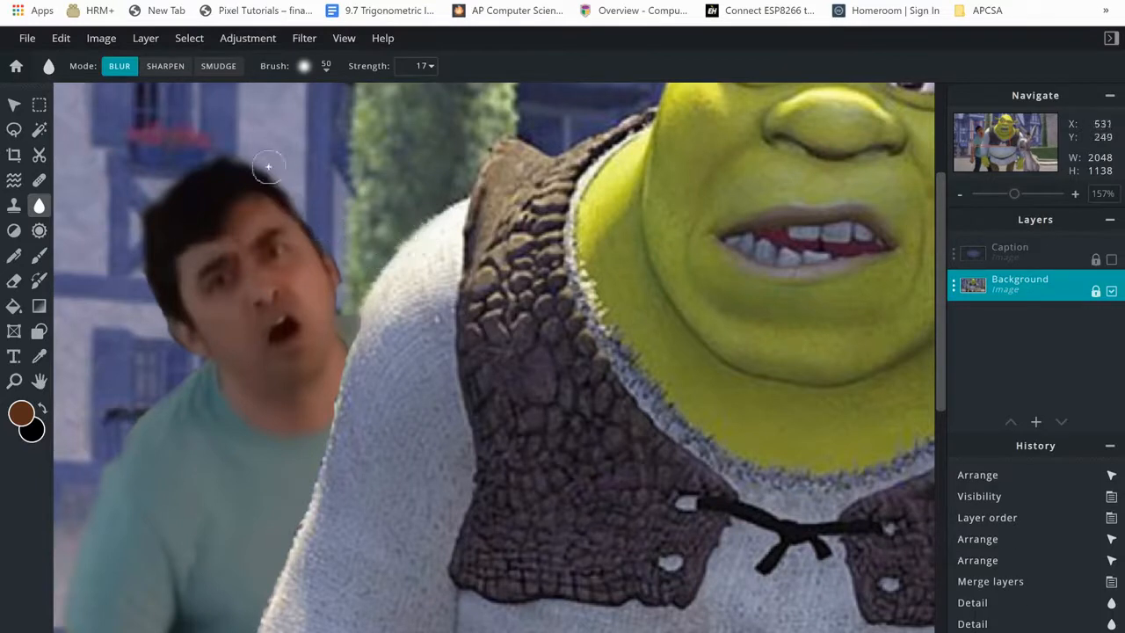
Soften the man's outline along his head, shoulder and arm, and blur the edge of Shrek's sleeve next to him
{"action": "mouse_move", "coordinate": [162, 194]}
{"action": "left_mouse_down"}
{"action": "mouse_move", "coordinate": [146, 220]}
{"action": "mouse_move", "coordinate": [151, 285]}
{"action": "mouse_move", "coordinate": [159, 331]}
{"action": "mouse_move", "coordinate": [188, 356]}
{"action": "mouse_move", "coordinate": [107, 439]}
{"action": "left_mouse_up"}
{"action": "mouse_move", "coordinate": [182, 379]}
{"action": "left_mouse_down"}
{"action": "mouse_move", "coordinate": [117, 436]}
{"action": "mouse_move", "coordinate": [204, 373]}
{"action": "mouse_move", "coordinate": [124, 429]}
{"action": "mouse_move", "coordinate": [99, 492]}
{"action": "mouse_move", "coordinate": [89, 489]}
{"action": "mouse_move", "coordinate": [59, 538]}
{"action": "mouse_move", "coordinate": [58, 606]}
{"action": "left_mouse_up"}
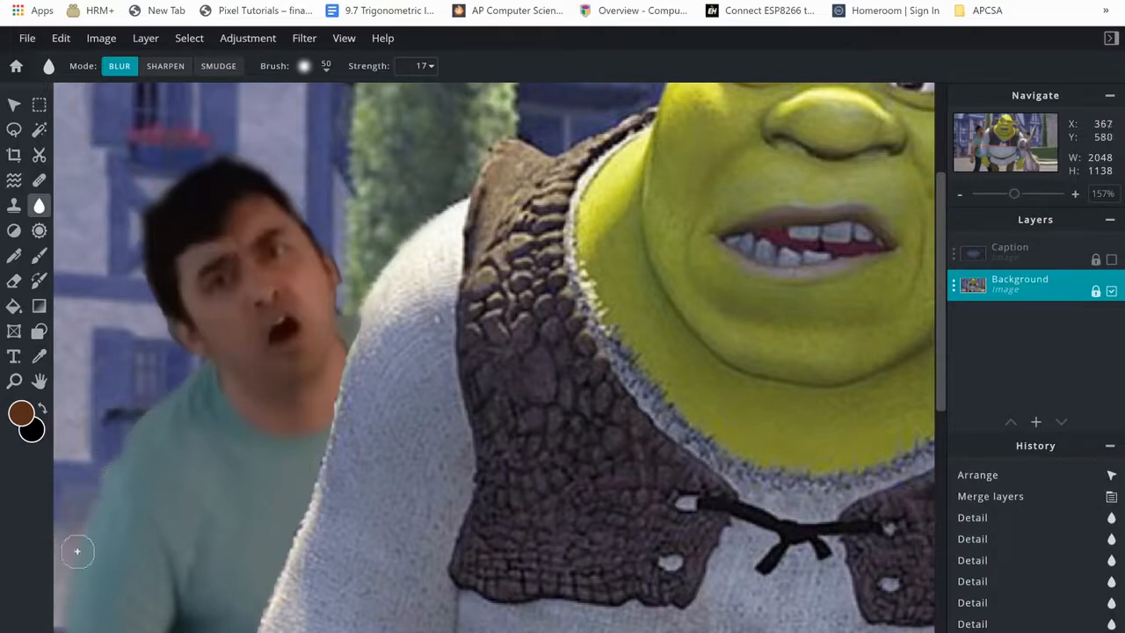
{"action": "left_click_drag", "start_coordinate": [77, 551], "coordinate": [84, 540]}
{"action": "mouse_move", "coordinate": [346, 397]}
{"action": "left_mouse_down"}
{"action": "mouse_move", "coordinate": [322, 440]}
{"action": "mouse_move", "coordinate": [289, 568]}
{"action": "mouse_move", "coordinate": [257, 625]}
{"action": "mouse_move", "coordinate": [327, 489]}
{"action": "mouse_move", "coordinate": [288, 538]}
{"action": "mouse_move", "coordinate": [319, 469]}
{"action": "mouse_move", "coordinate": [282, 554]}
{"action": "left_mouse_up"}
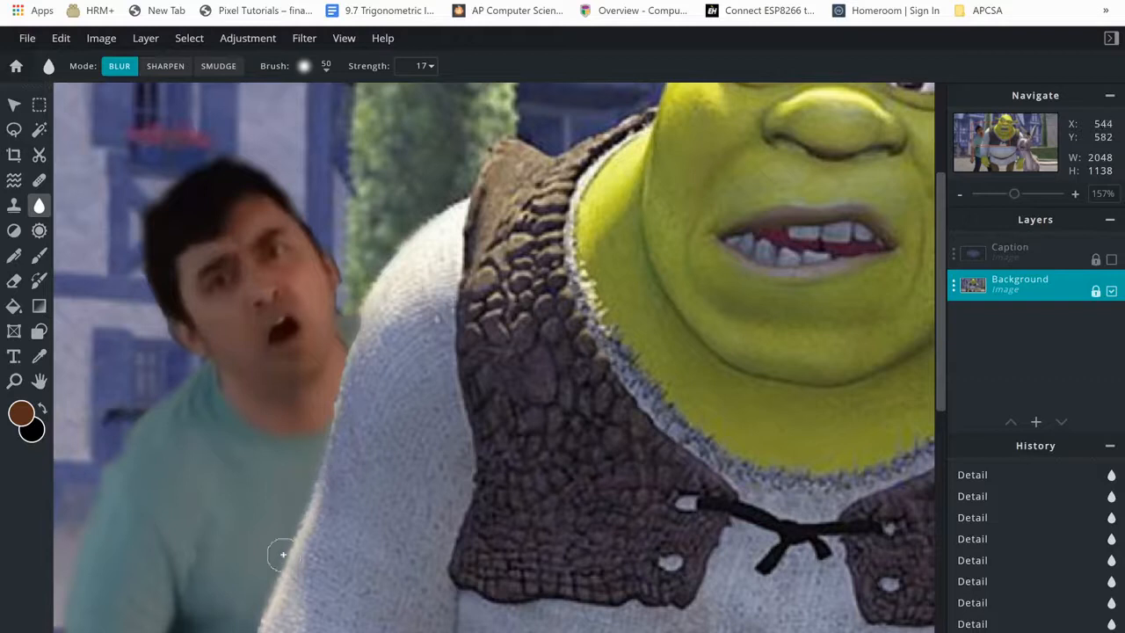
{"action": "scroll", "coordinate": [251, 592], "scroll_direction": "down", "scroll_amount": 4}
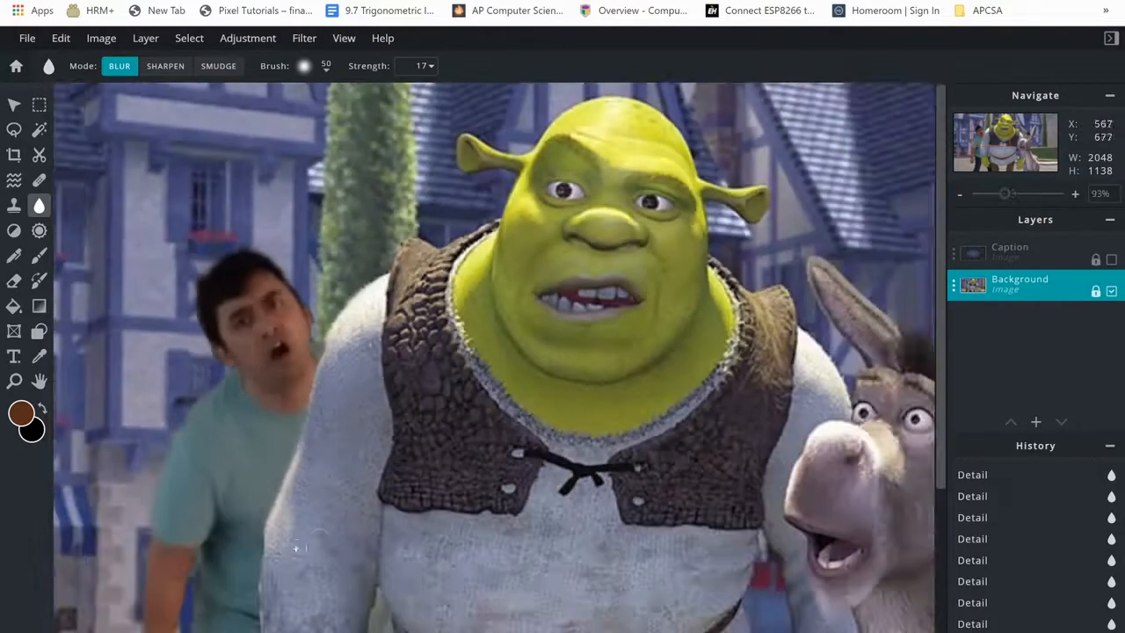
{"action": "scroll", "coordinate": [347, 499], "scroll_direction": "down", "scroll_amount": 2}
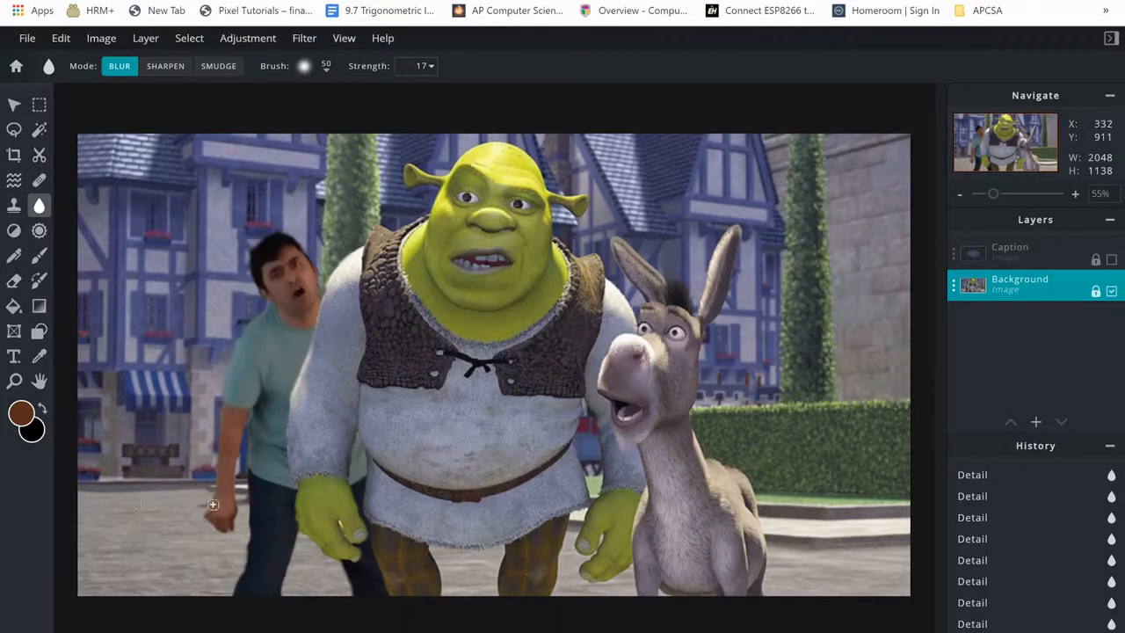
Show the Caption layer and flatten it with the Background into a single layer
{"action": "left_click", "coordinate": [1111, 261]}
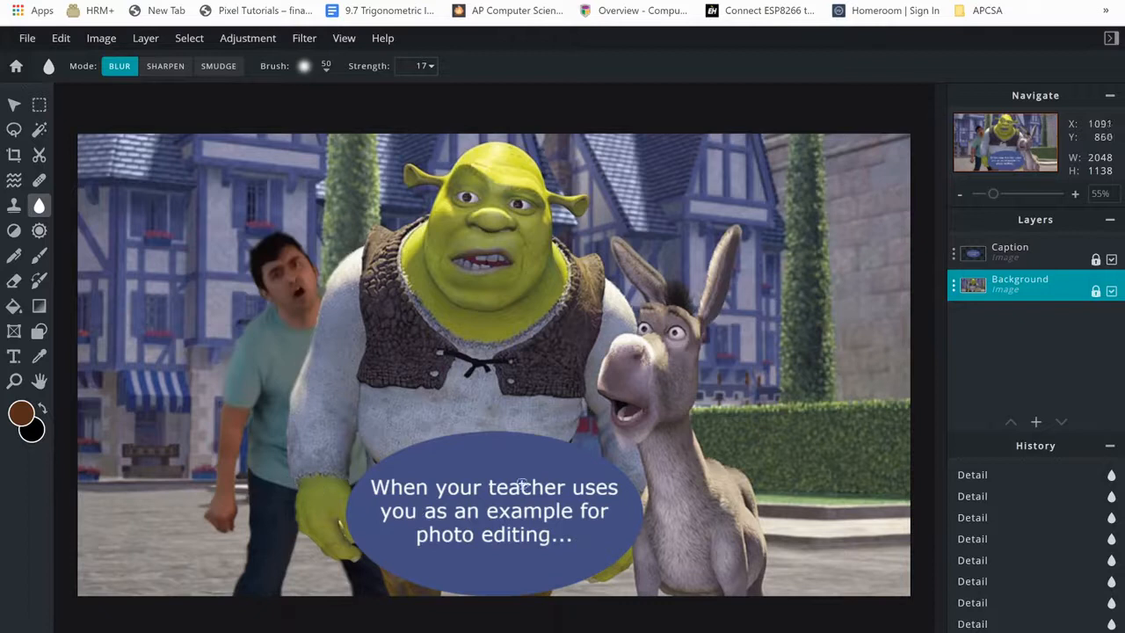
{"action": "left_click", "coordinate": [1002, 263]}
{"action": "left_click", "coordinate": [1001, 264]}
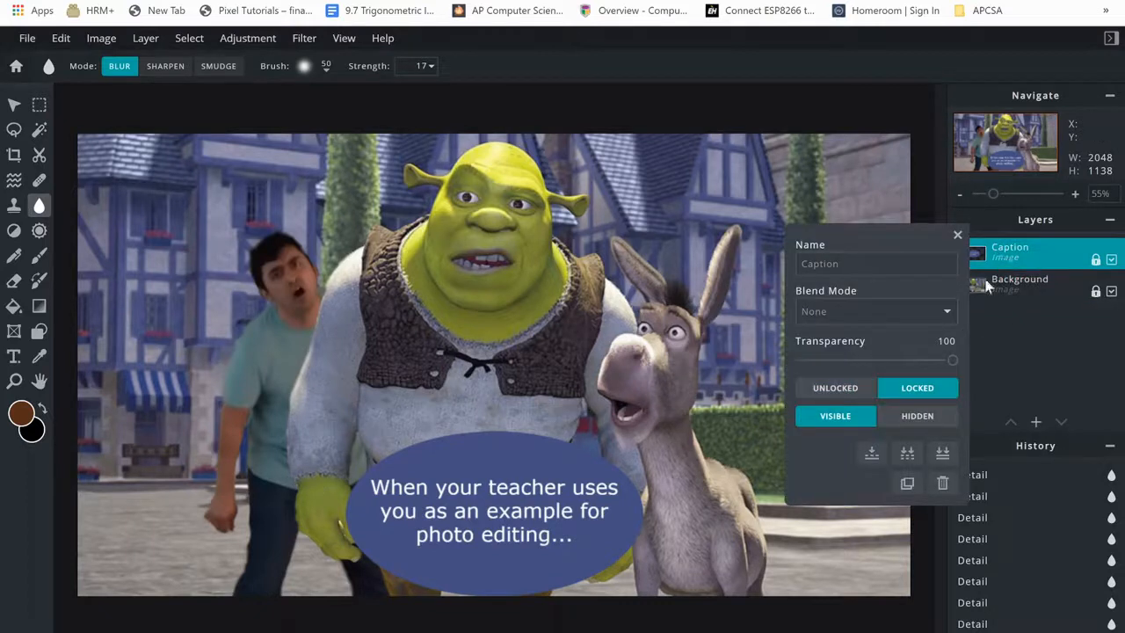
{"action": "left_click", "coordinate": [942, 453]}
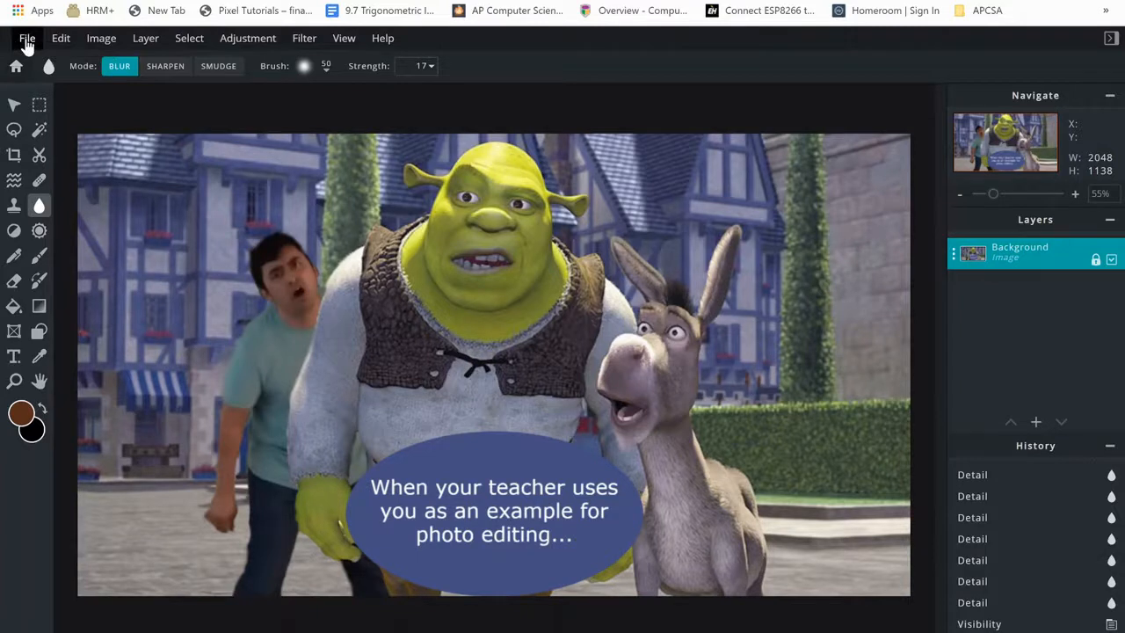
Save and download the finished image as a JPG named Shrek and Mr.P
{"action": "left_click", "coordinate": [27, 38]}
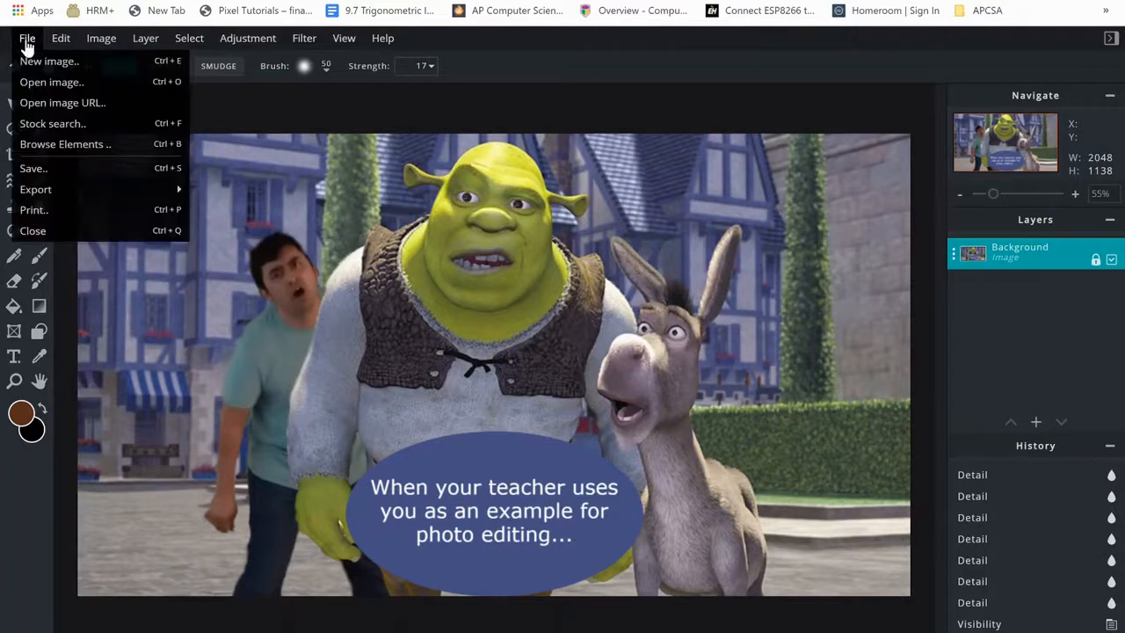
{"action": "left_click", "coordinate": [79, 171]}
{"action": "left_click", "coordinate": [583, 273]}
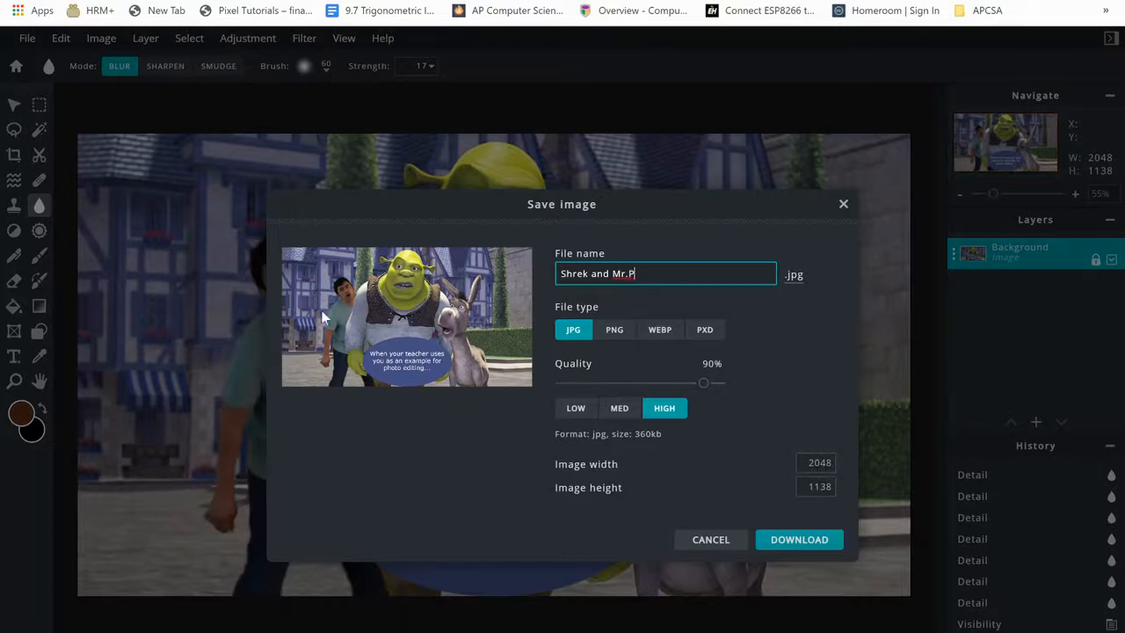
{"action": "left_click", "coordinate": [815, 543]}
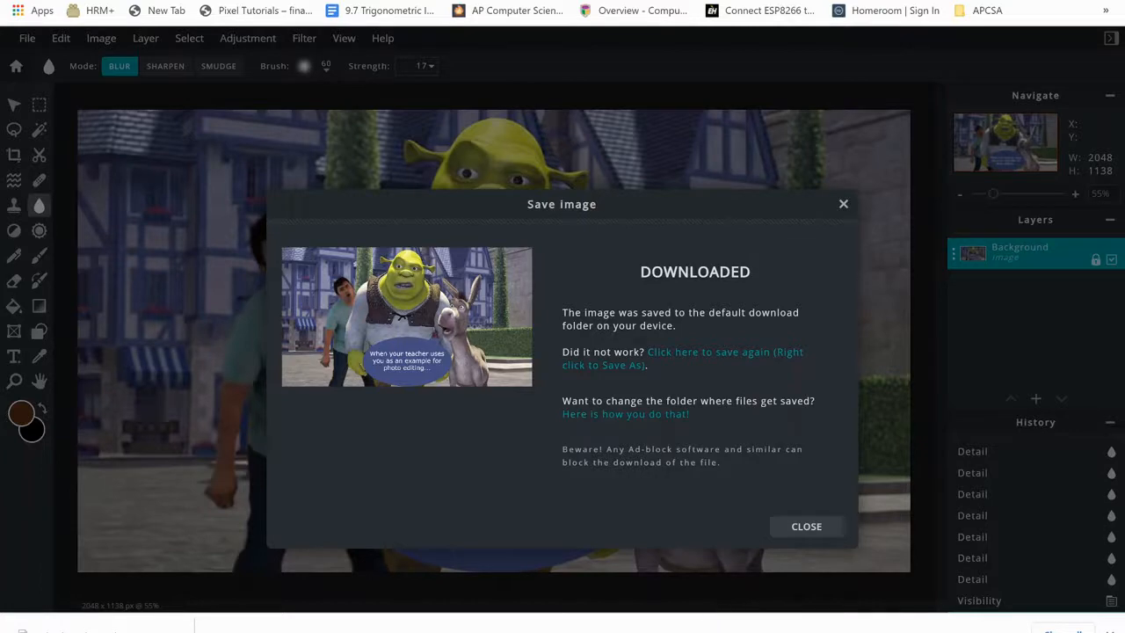
{"action": "left_click", "coordinate": [586, 631]}
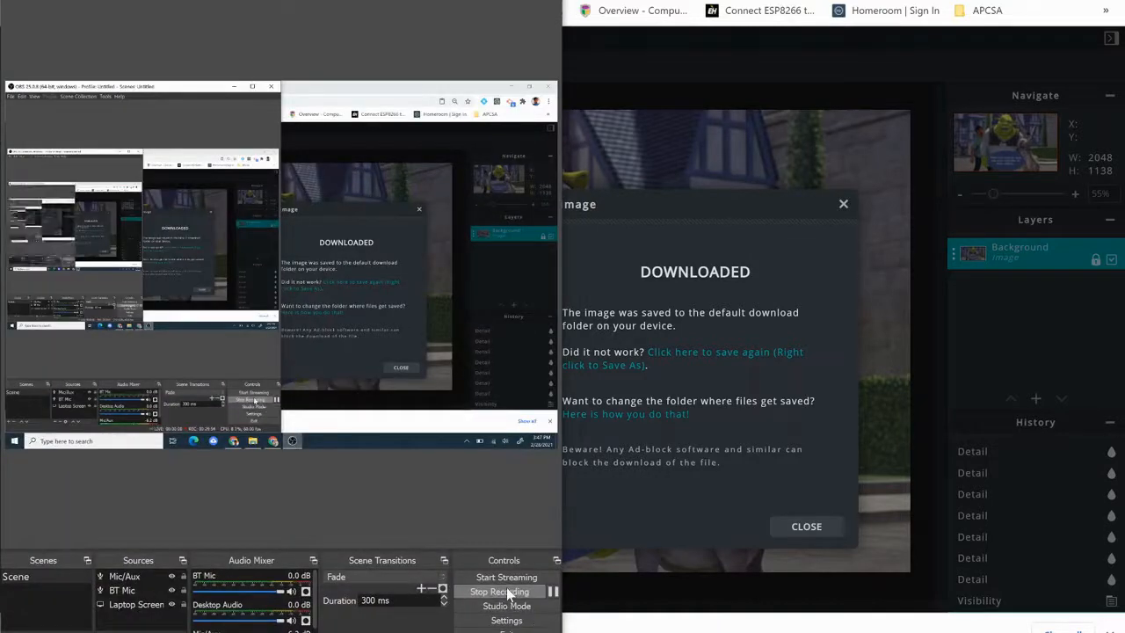